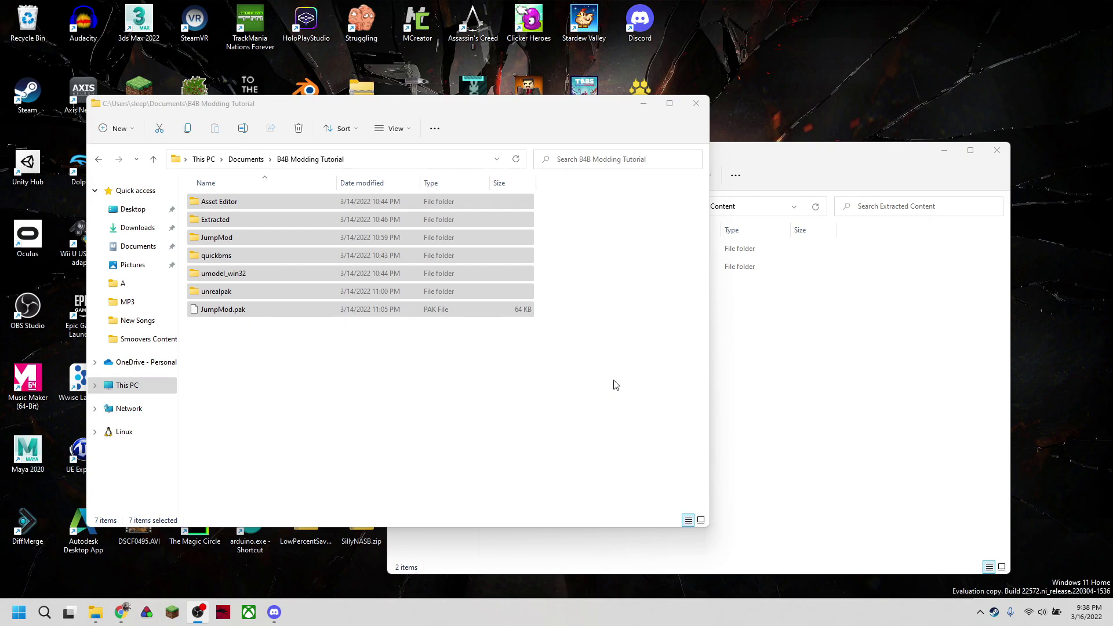
Deselect files in the B4B Modding Tutorial folder and bring the Extracted Content window forward.
click(603, 395)
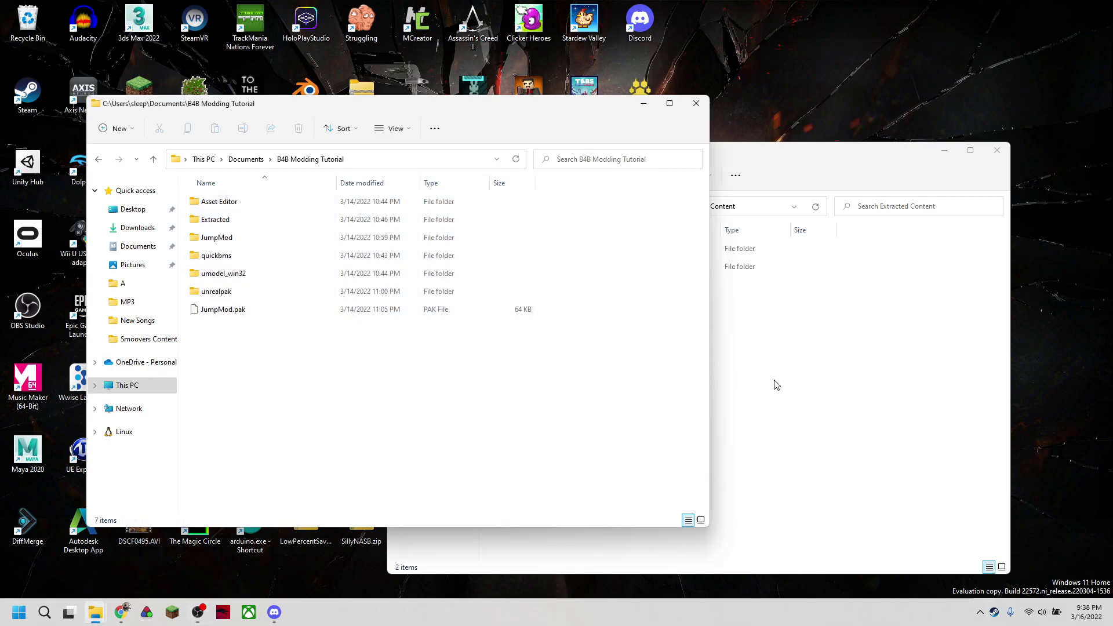
drag(567, 379, 604, 267)
Open the Gobi folder and its Content subfolder in the Extracted Content window.
click(805, 400)
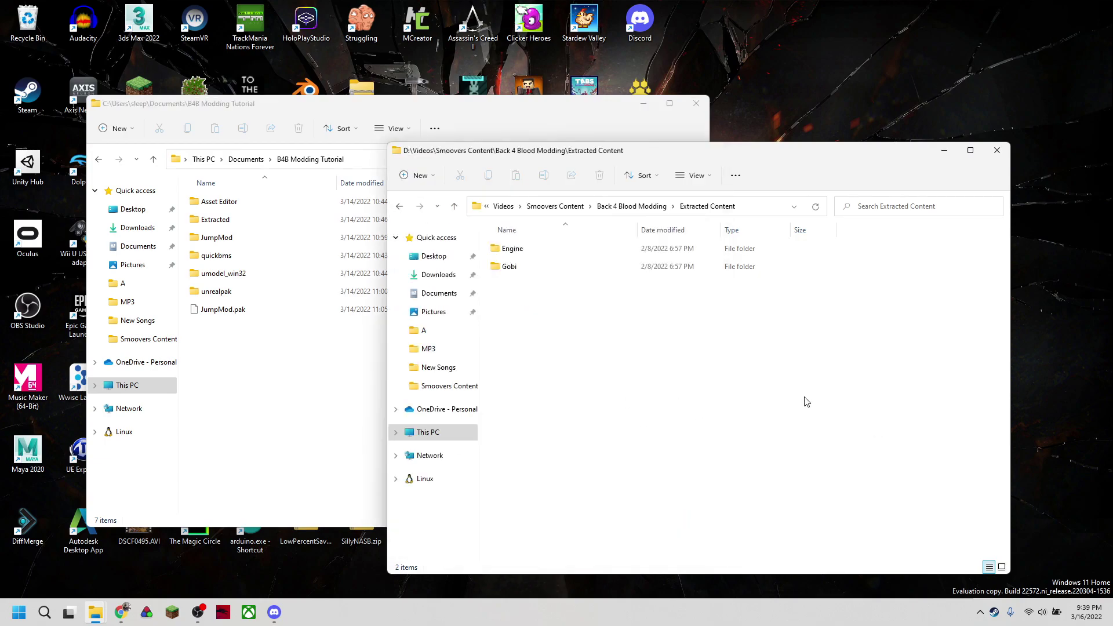
click(514, 267)
double_click(533, 270)
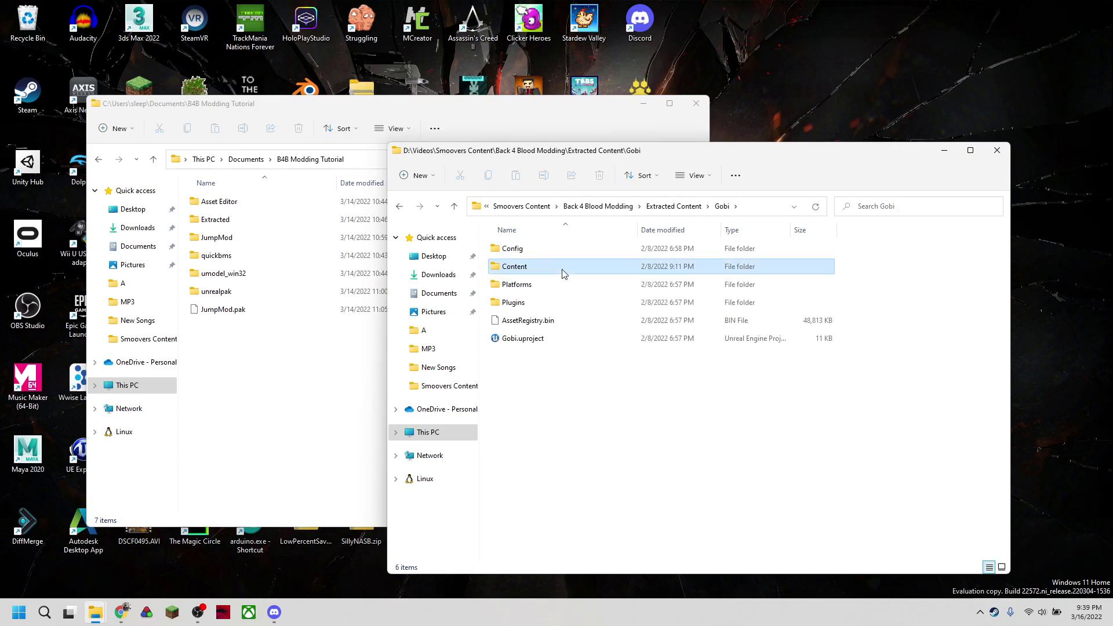
double_click(579, 268)
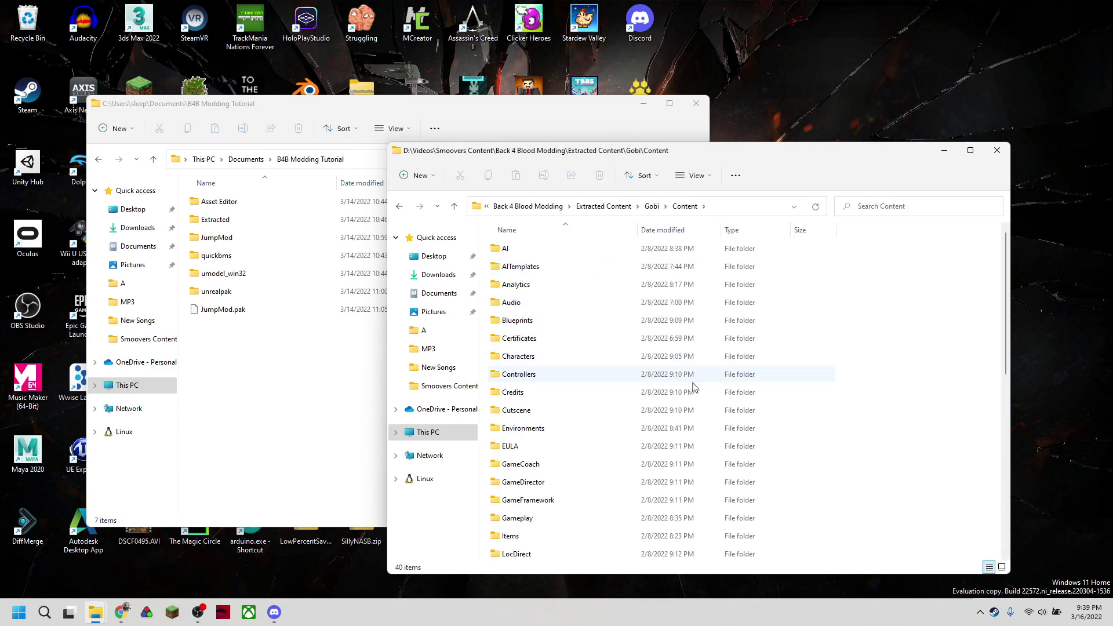
Navigate through Items > Weapons > Shotgun into the SG01 folder.
scroll(754, 382, down, 1)
scroll(753, 380, down, 1)
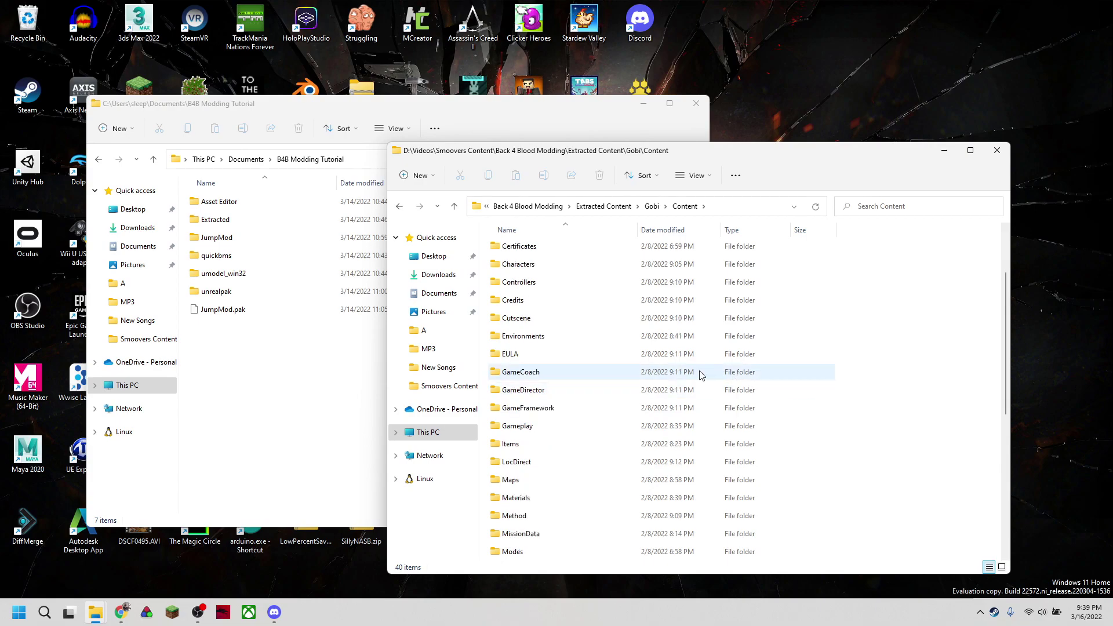
scroll(642, 334, down, 4)
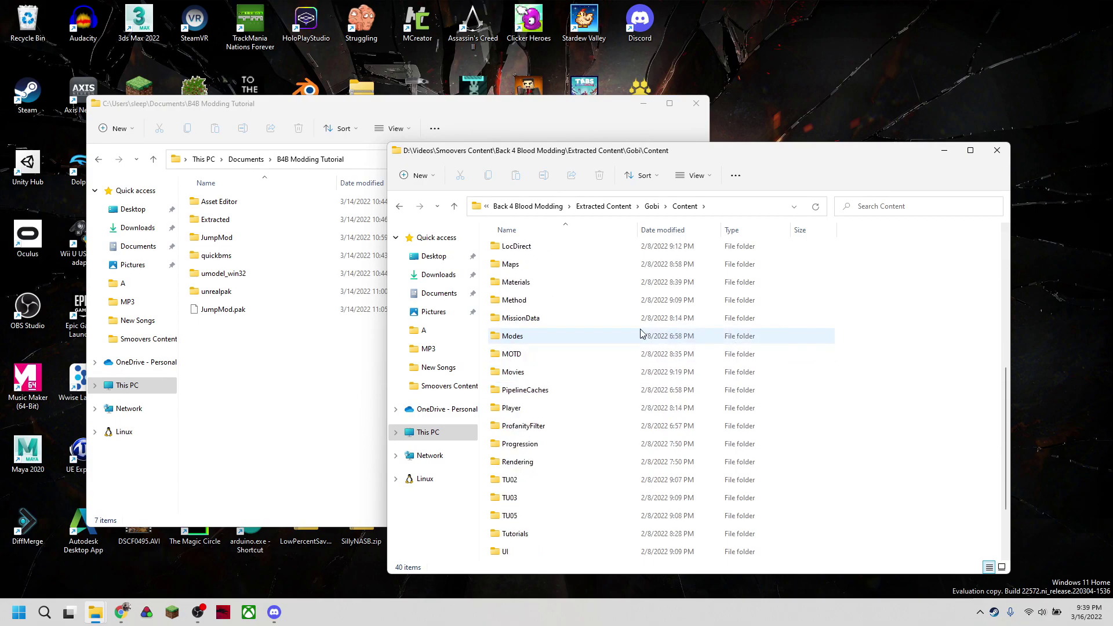
scroll(642, 333, down, 2)
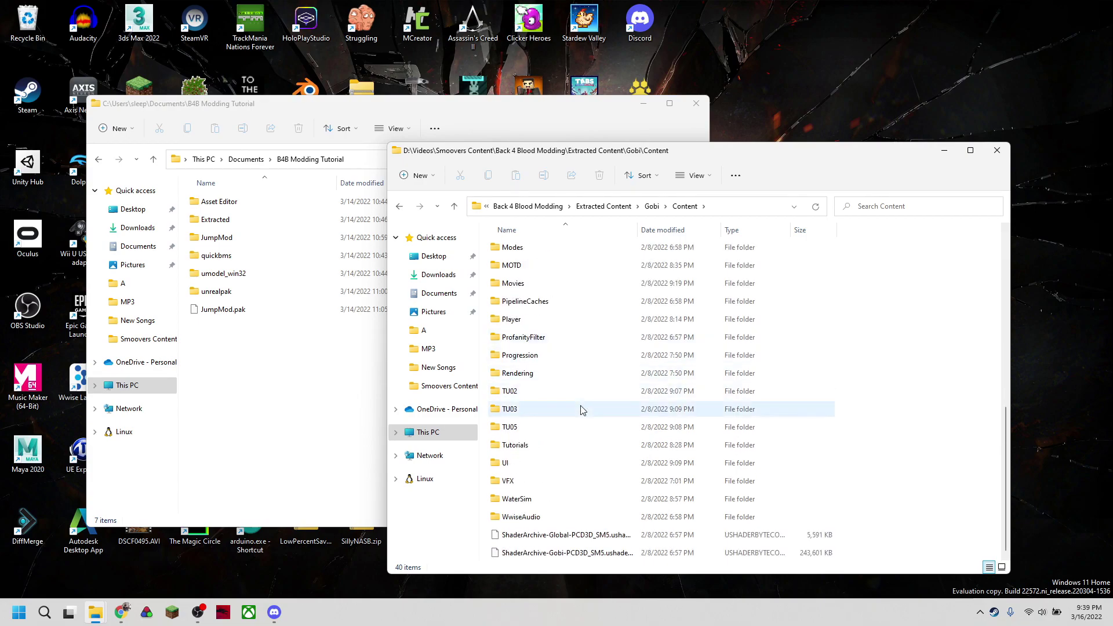
scroll(580, 402, up, 2)
scroll(579, 397, up, 3)
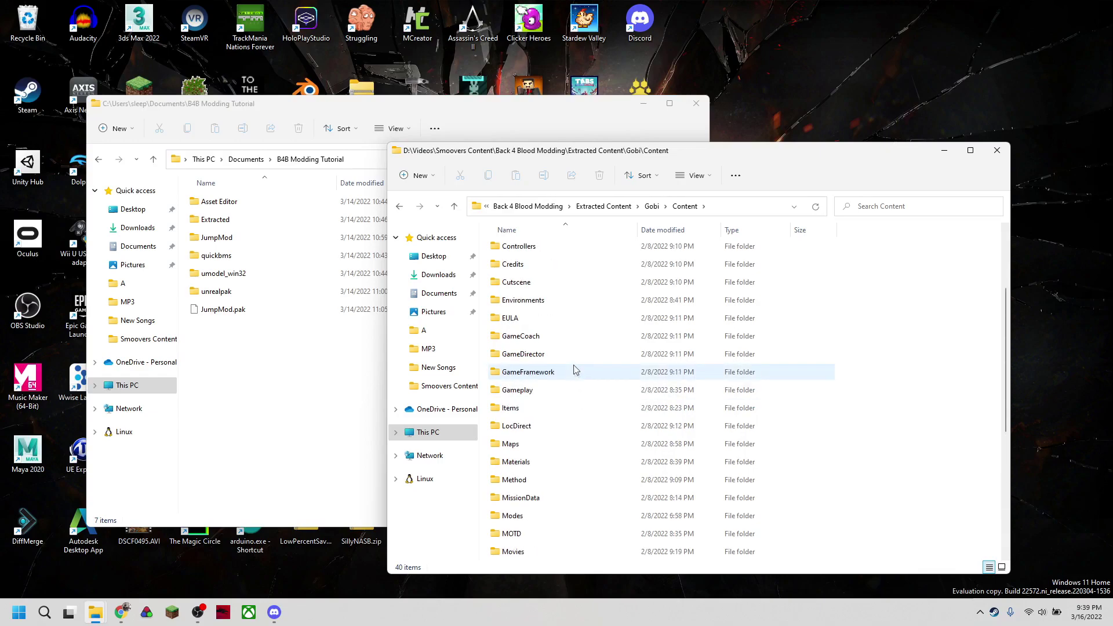
double_click(548, 412)
scroll(569, 387, down, 1)
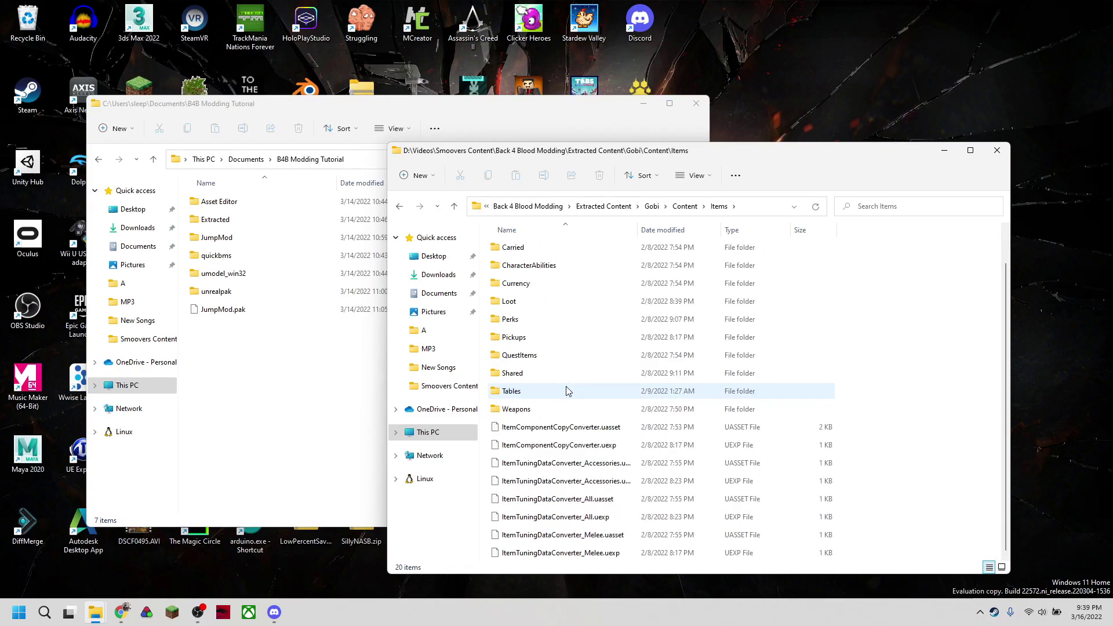
double_click(556, 407)
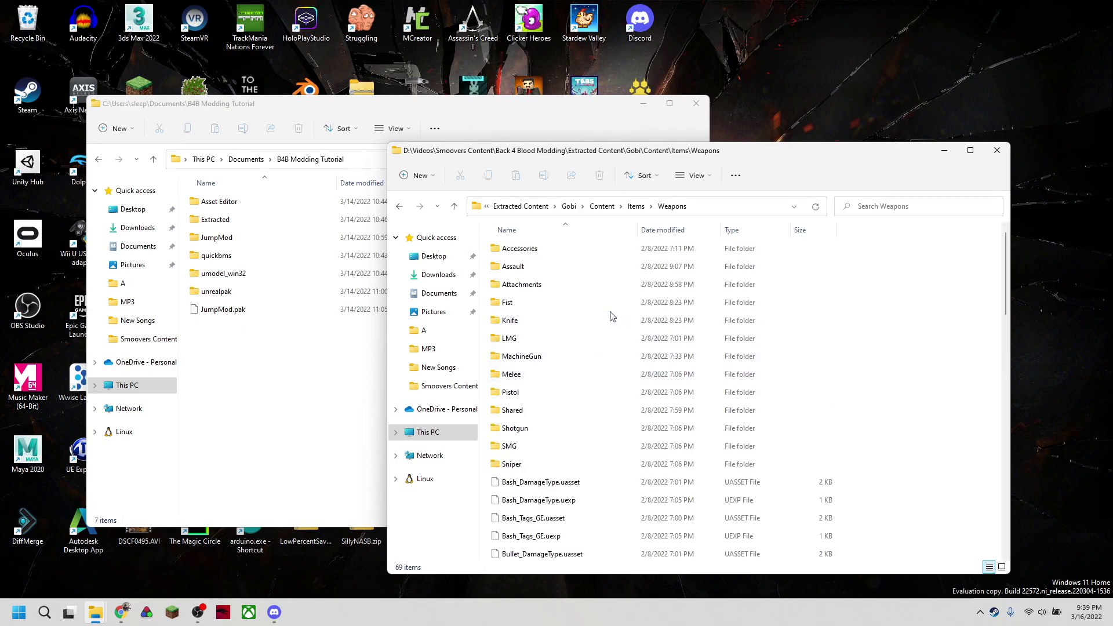
double_click(548, 429)
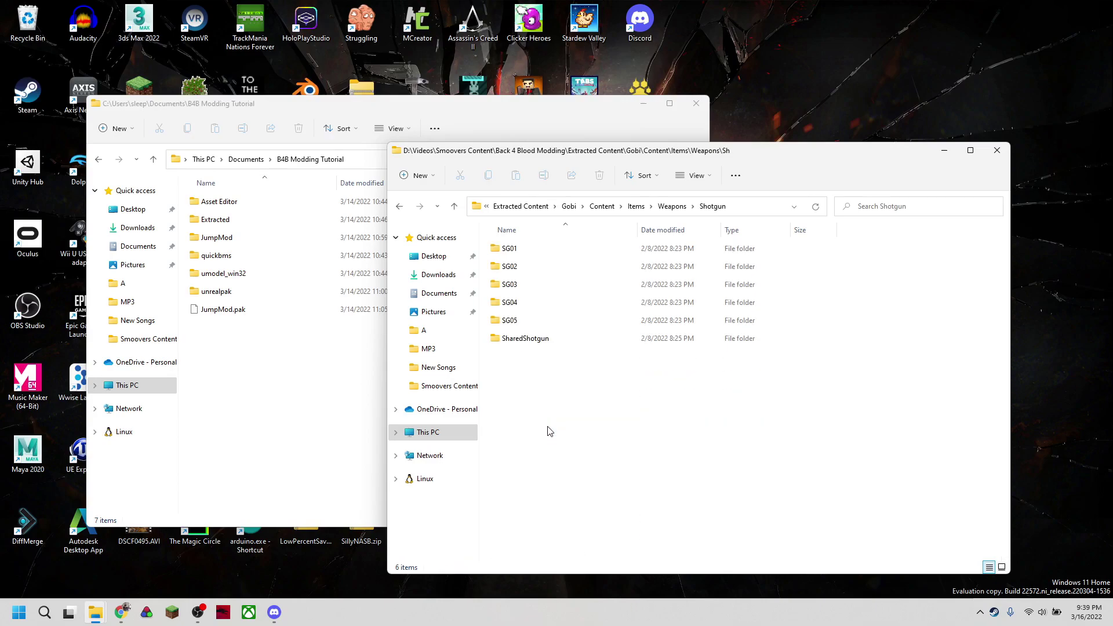
double_click(549, 249)
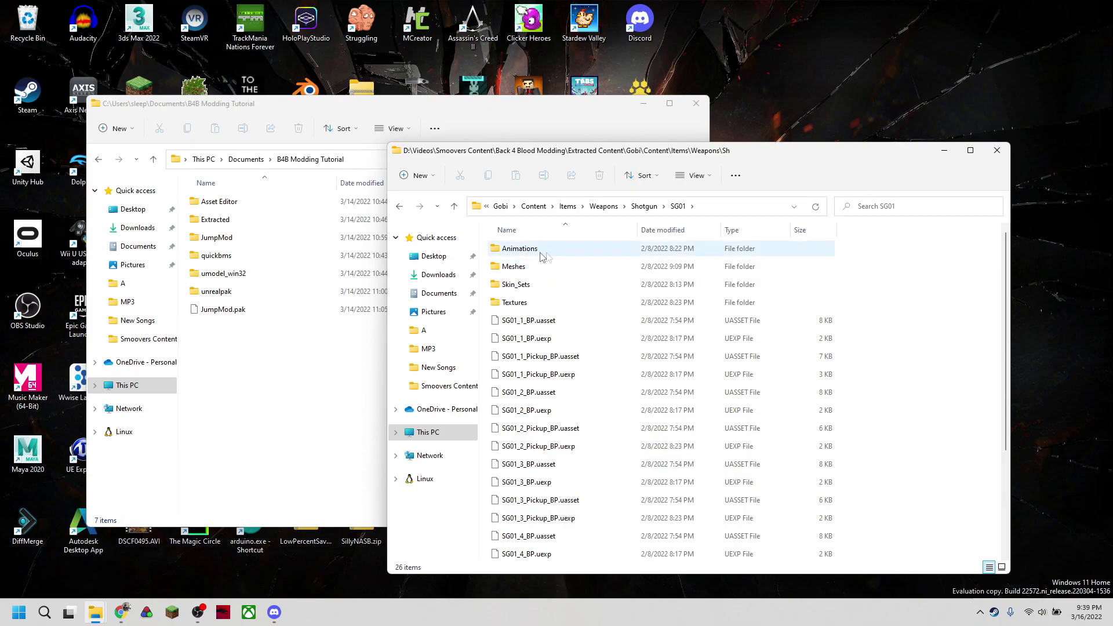
Browse SG01's Meshes, Animations and Skin_Sets subfolders, then return to SG01 and highlight its path.
click(528, 271)
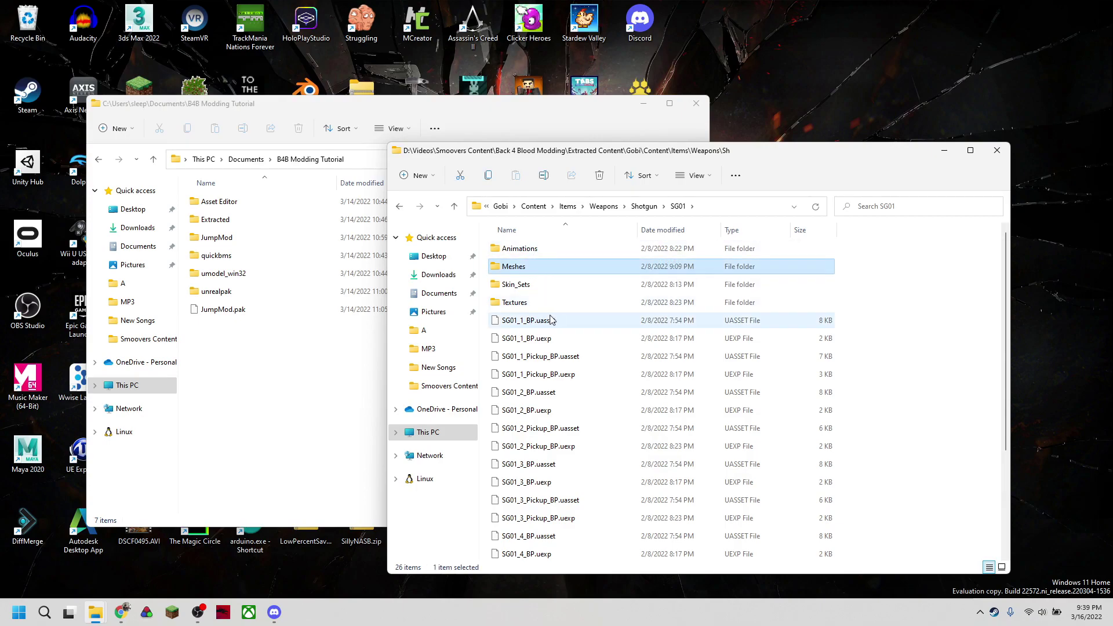
click(559, 249)
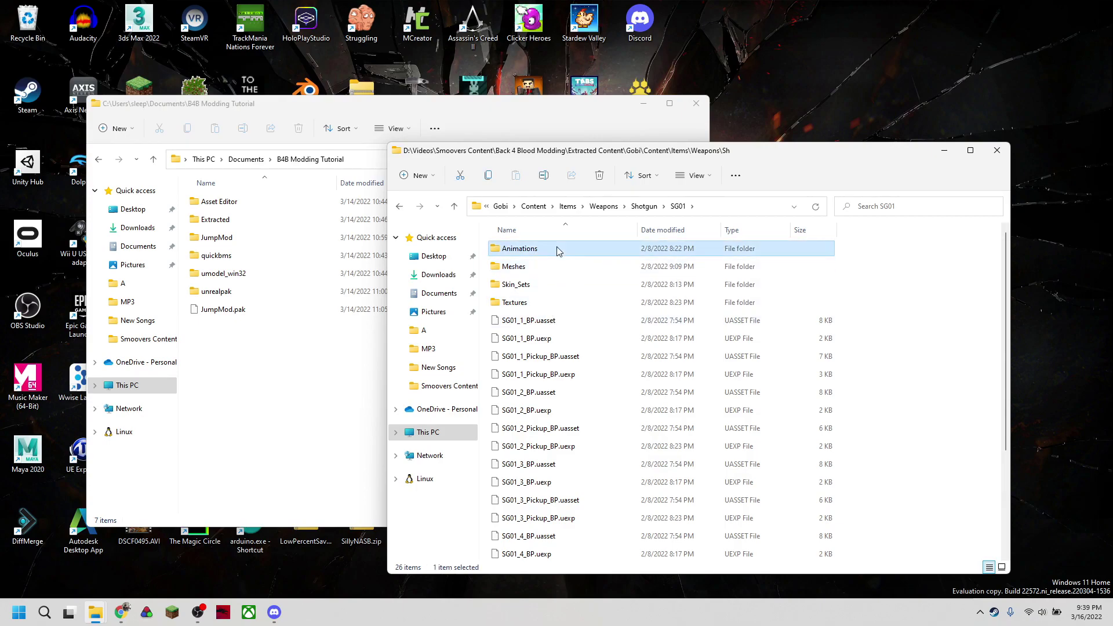
double_click(582, 284)
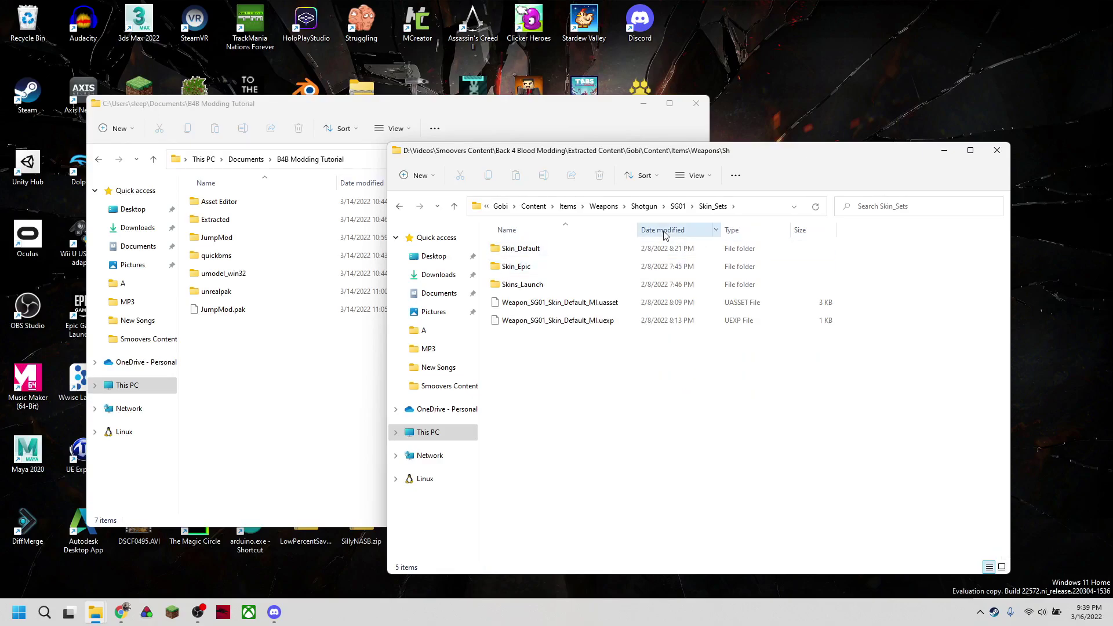
click(678, 210)
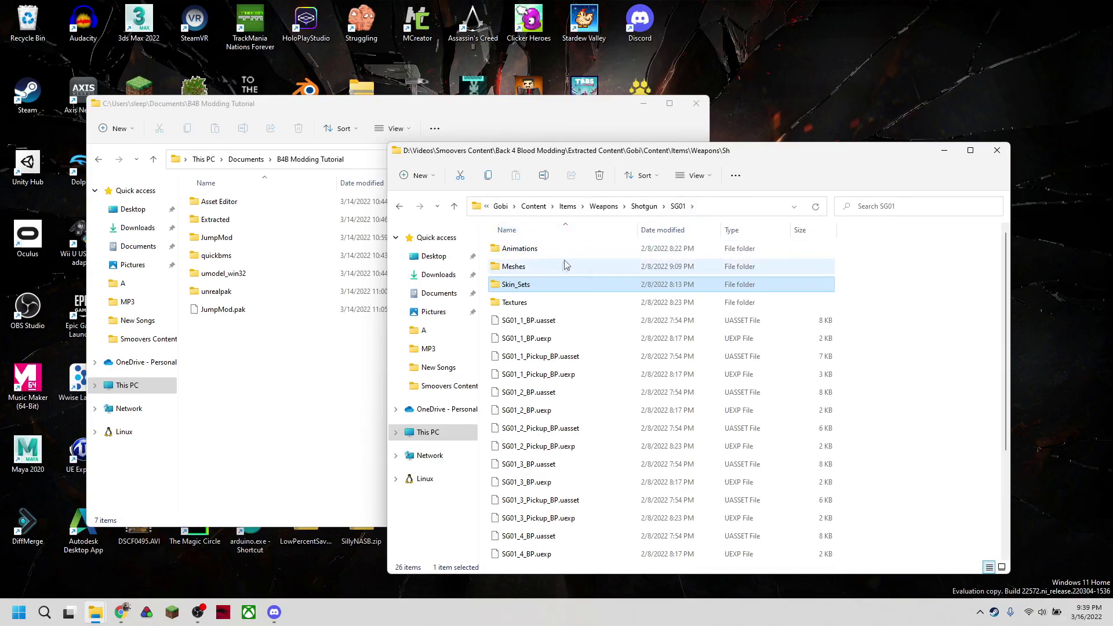
click(723, 210)
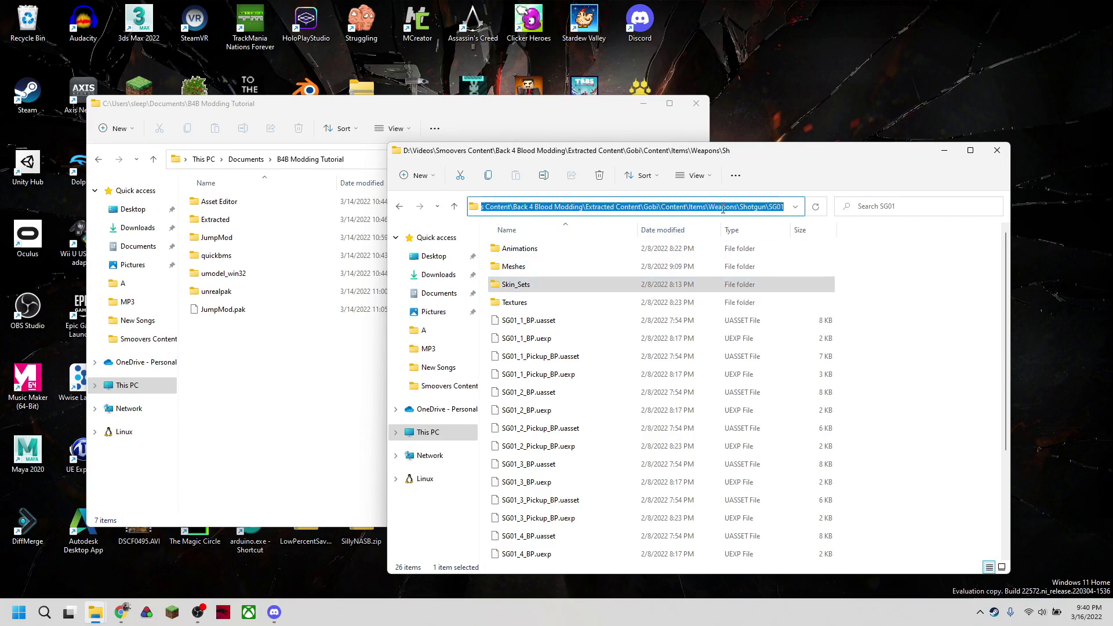
Launch umodel_back4blood.exe from umodel_win32, allowing it past the unrecognised-app warning.
click(240, 354)
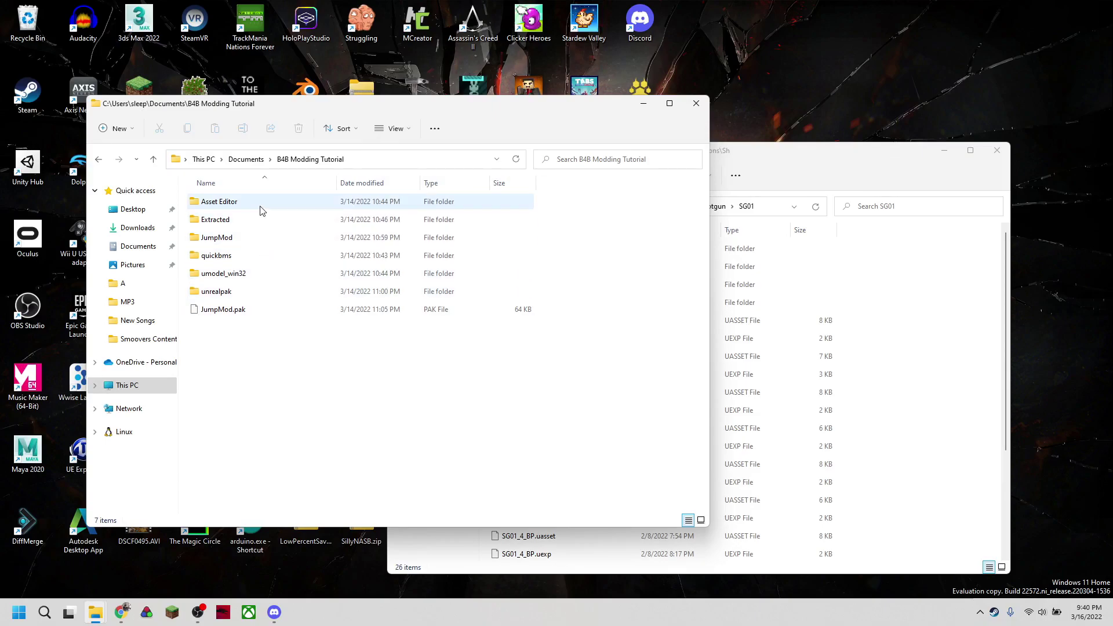
double_click(253, 273)
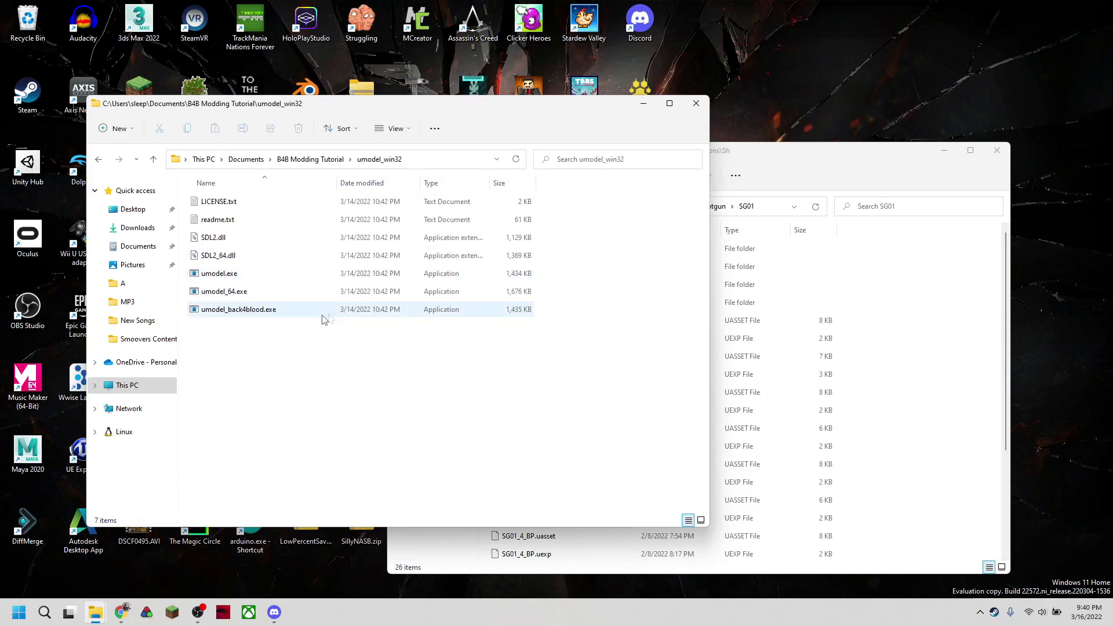
click(287, 310)
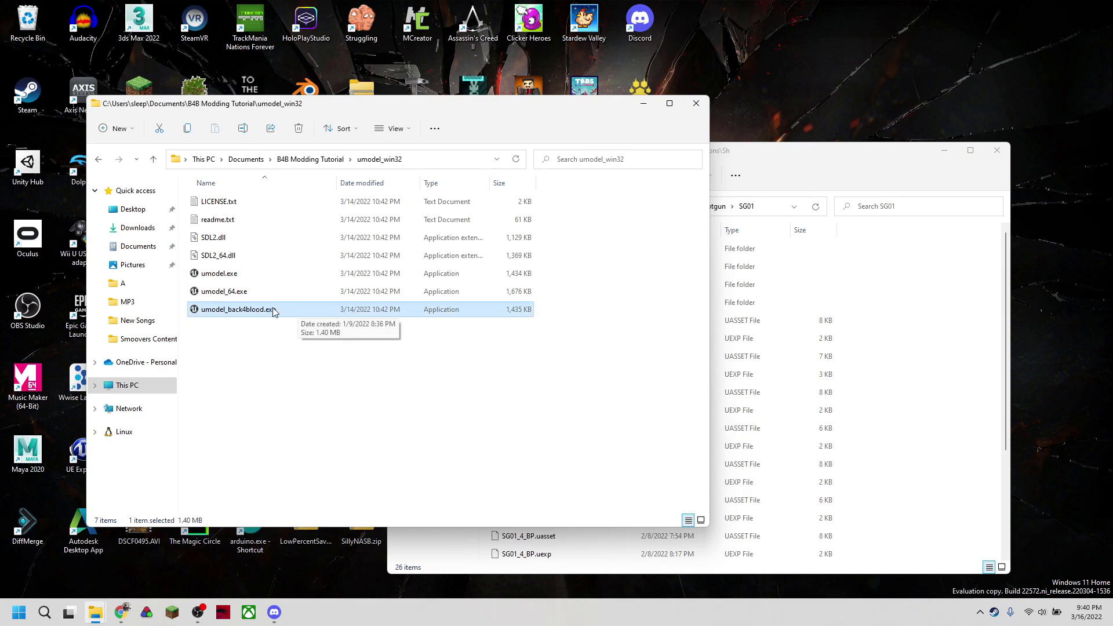
double_click(273, 310)
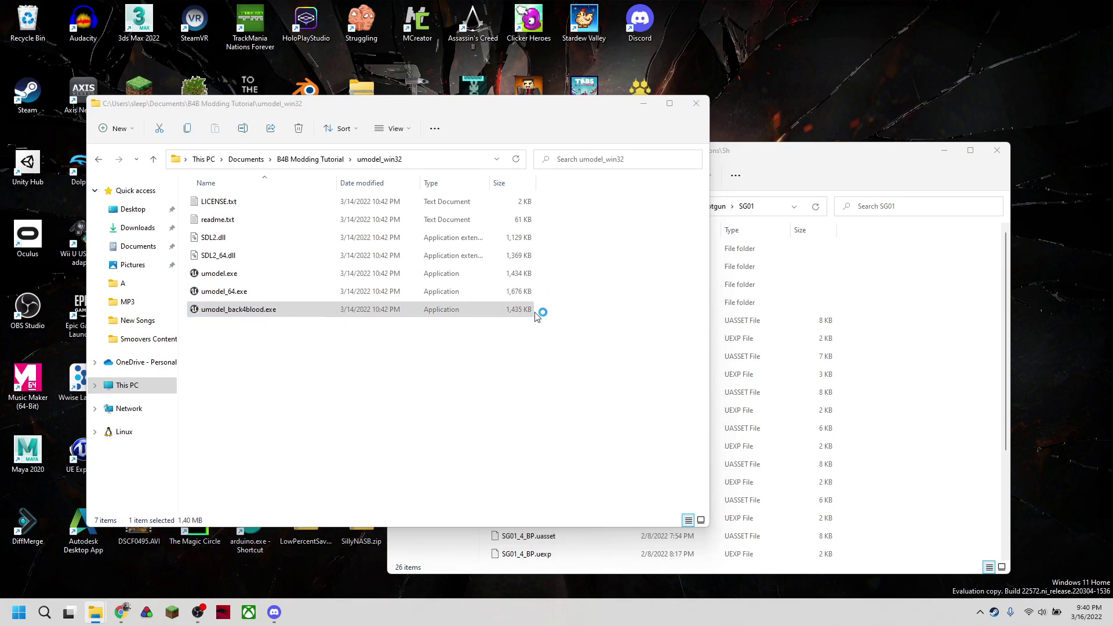
click(446, 226)
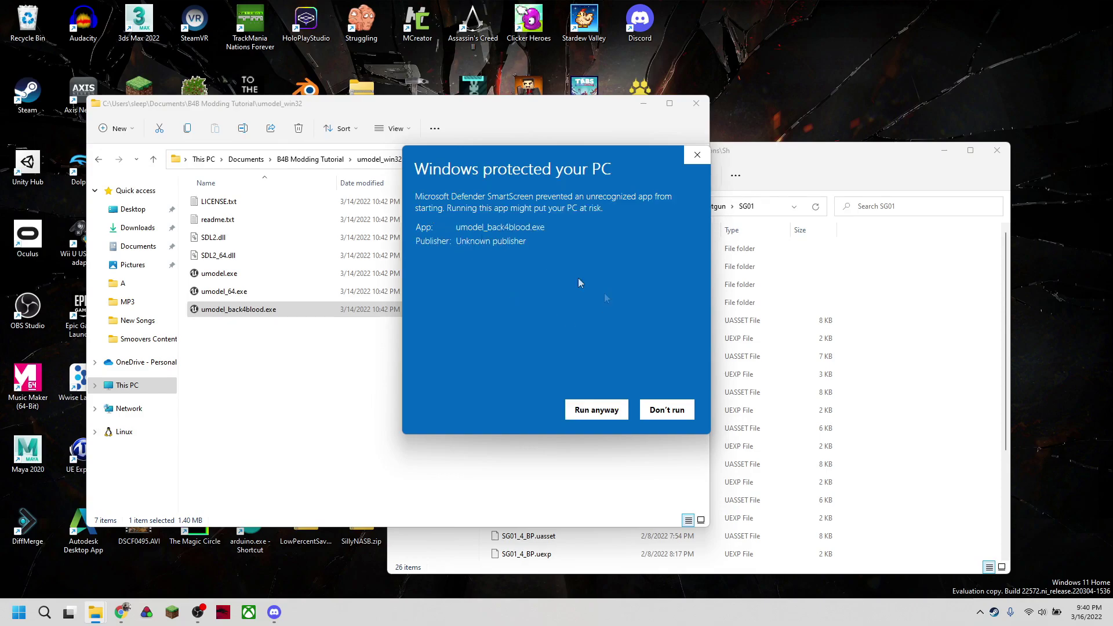
click(592, 405)
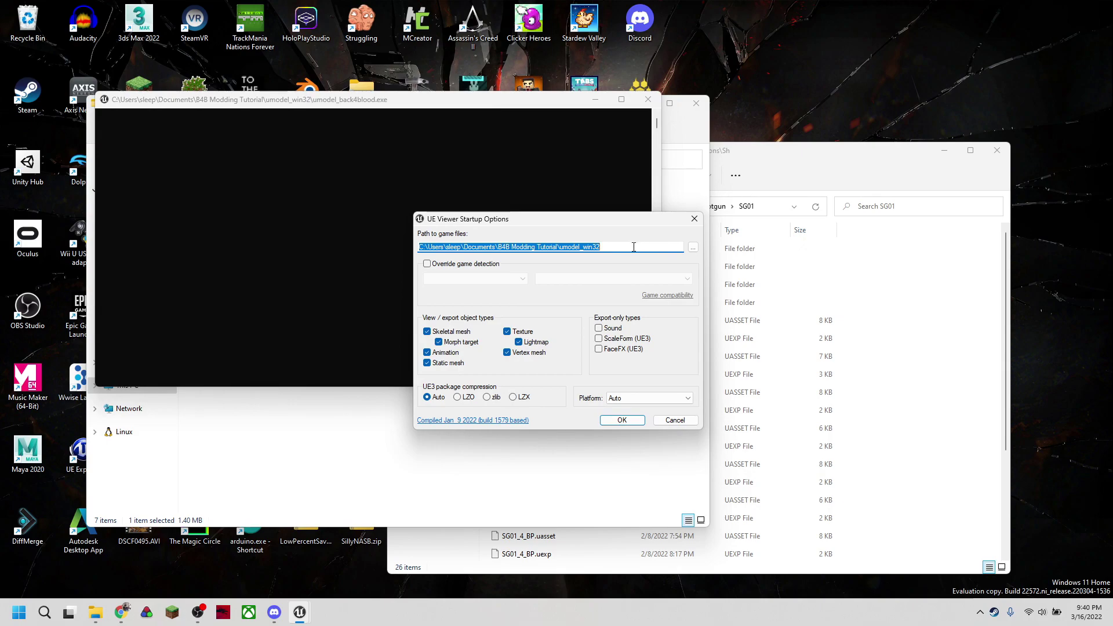
Paste the SG01 folder path as the game files path and start the scan.
key(ctrl+v)
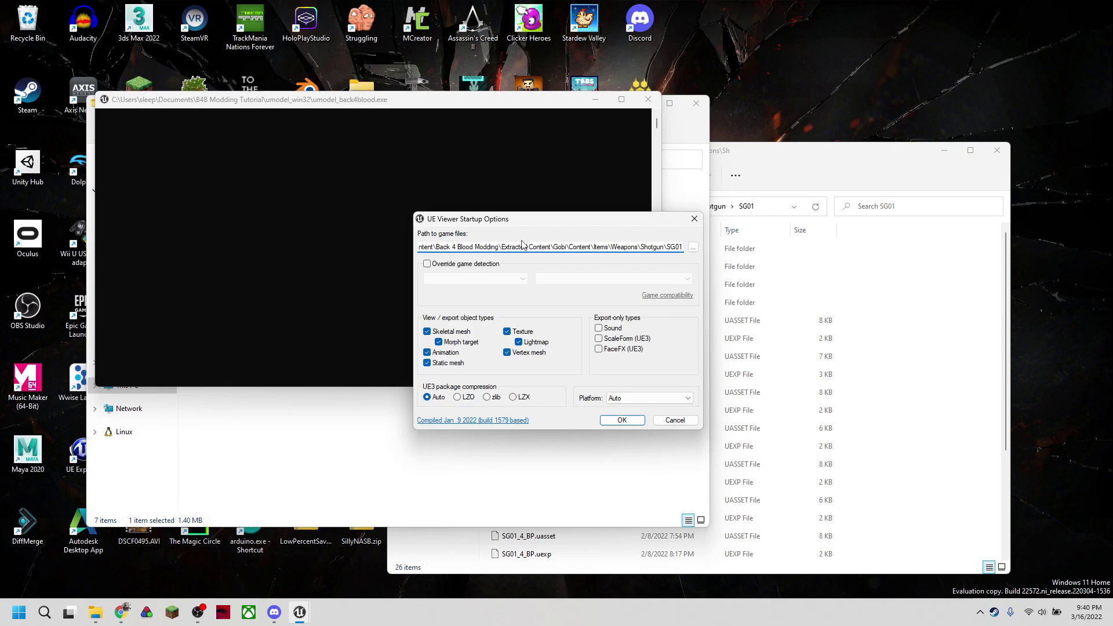
drag(450, 248, 683, 247)
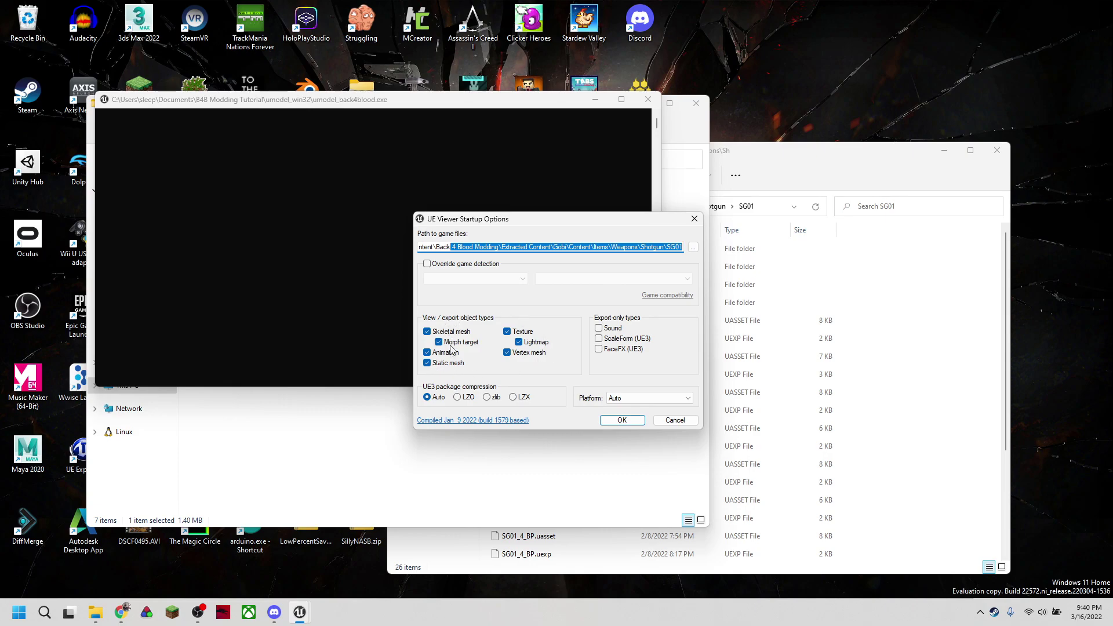
click(624, 421)
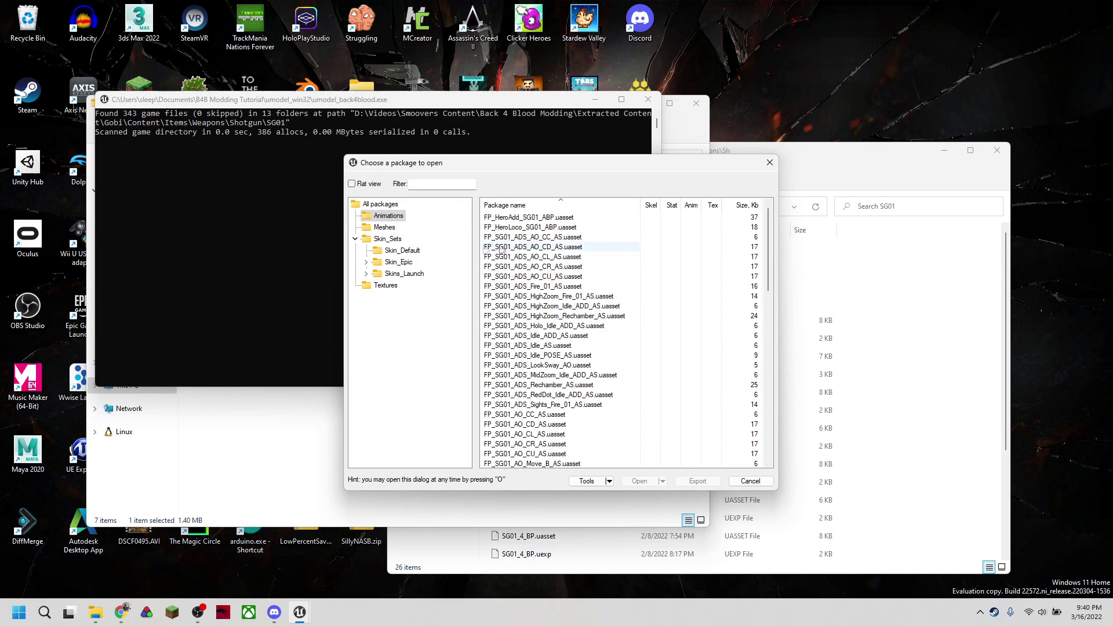
Show the SG01 Meshes packages and open SG01_SKM.uasset.
click(385, 227)
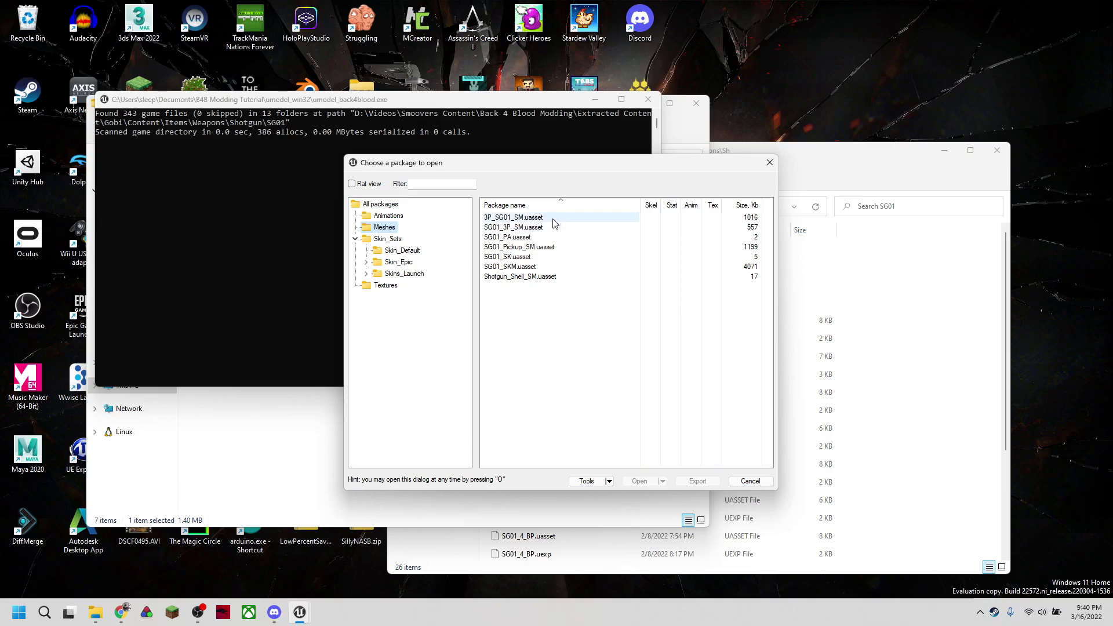
click(536, 268)
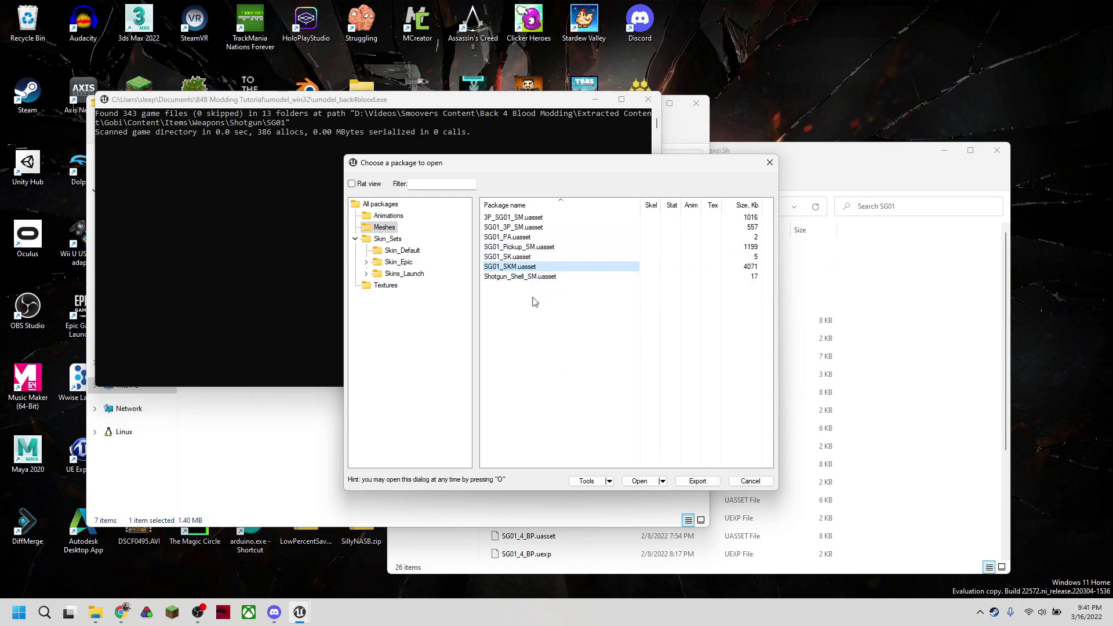
click(532, 277)
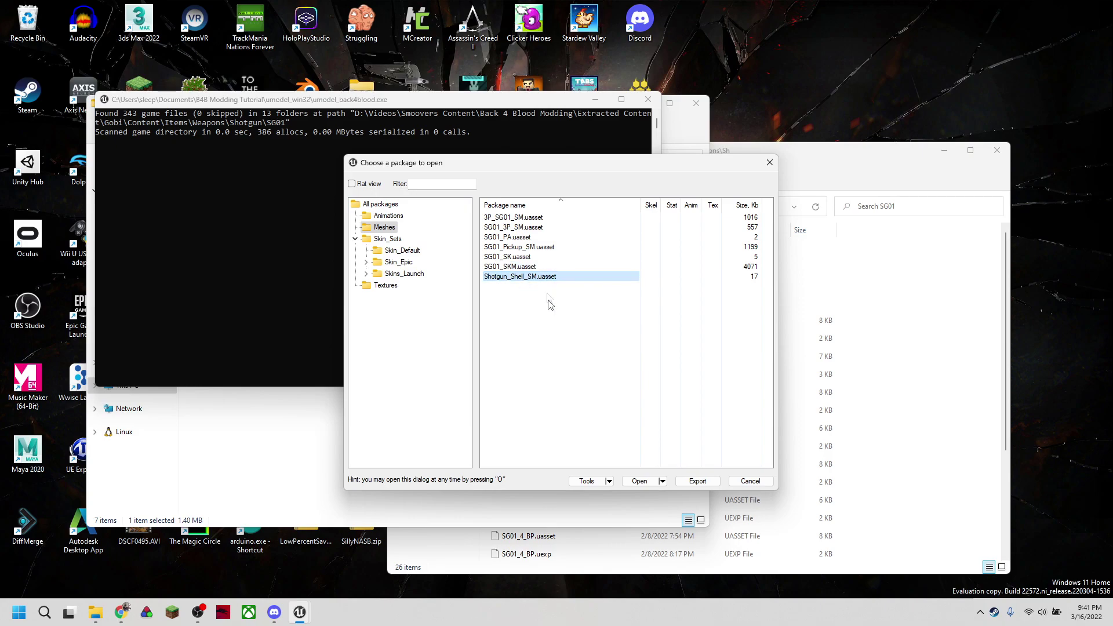
click(536, 268)
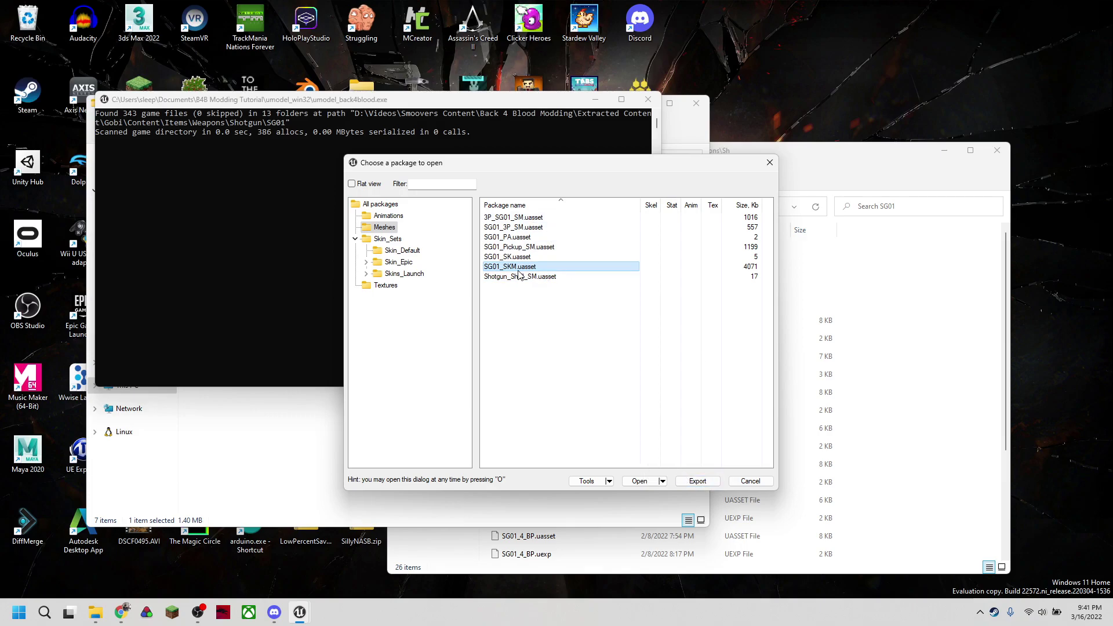
double_click(519, 268)
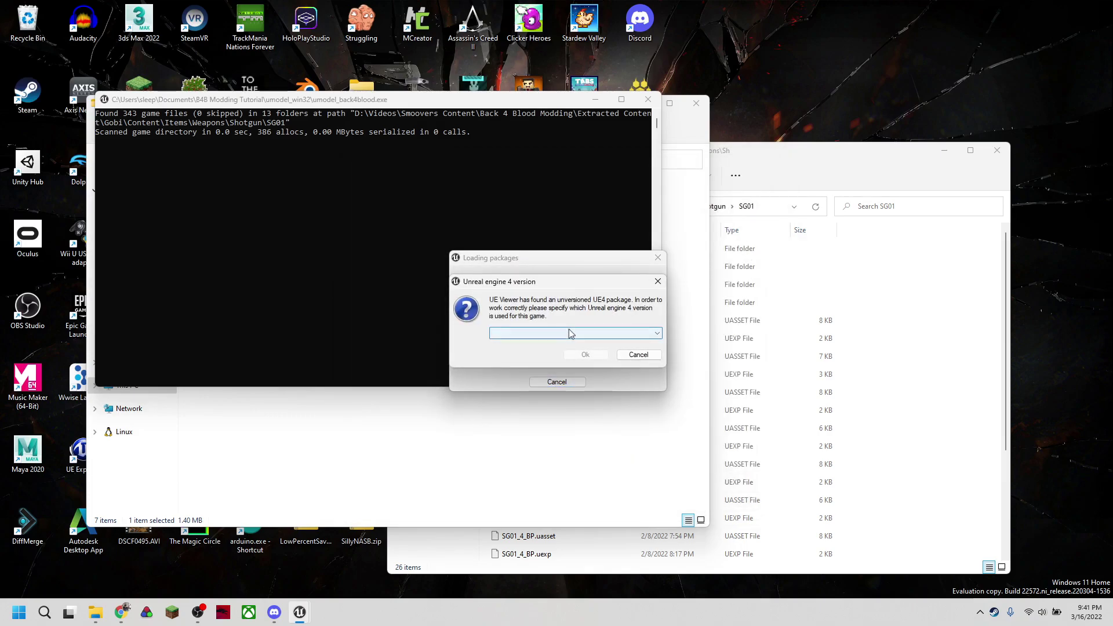
Choose Unreal engine 4.26 as the game's engine version and load the SG01_SKM mesh.
click(552, 334)
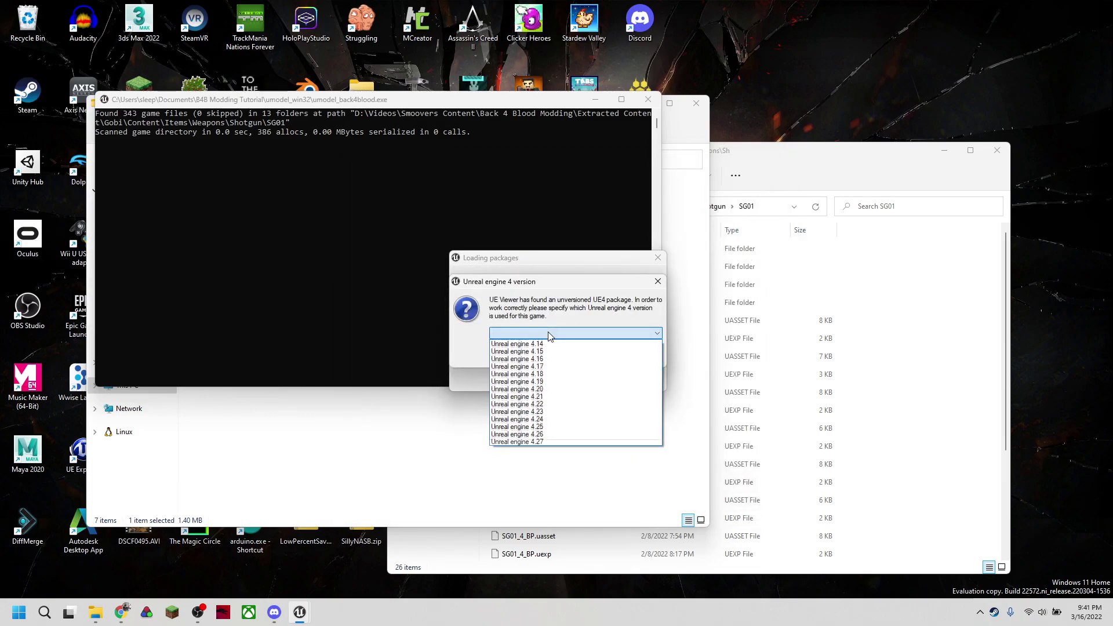
click(551, 435)
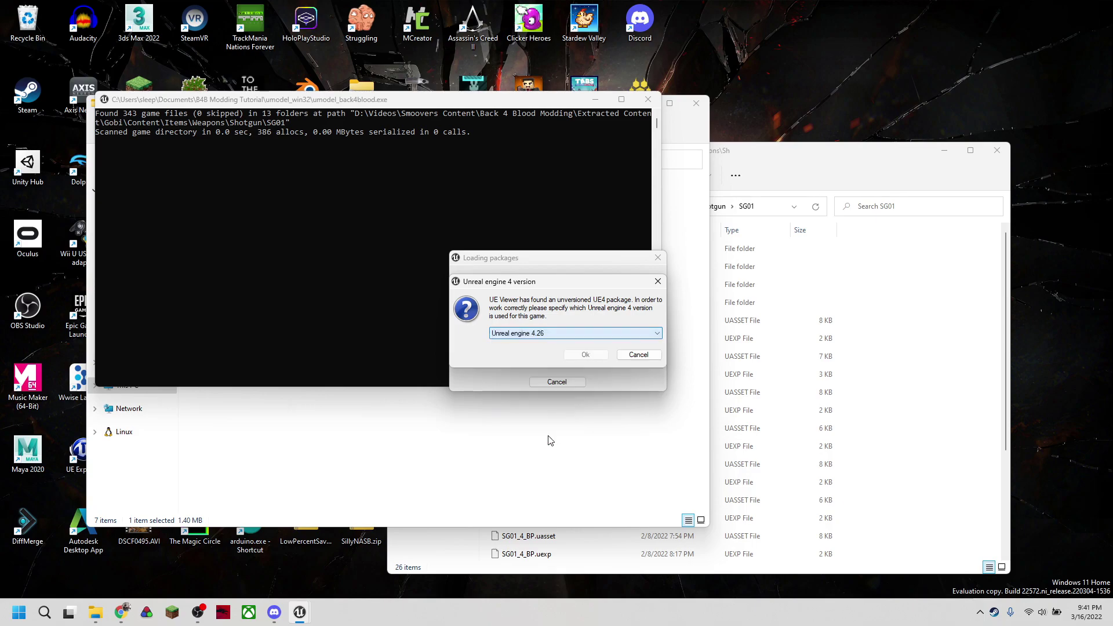
click(589, 355)
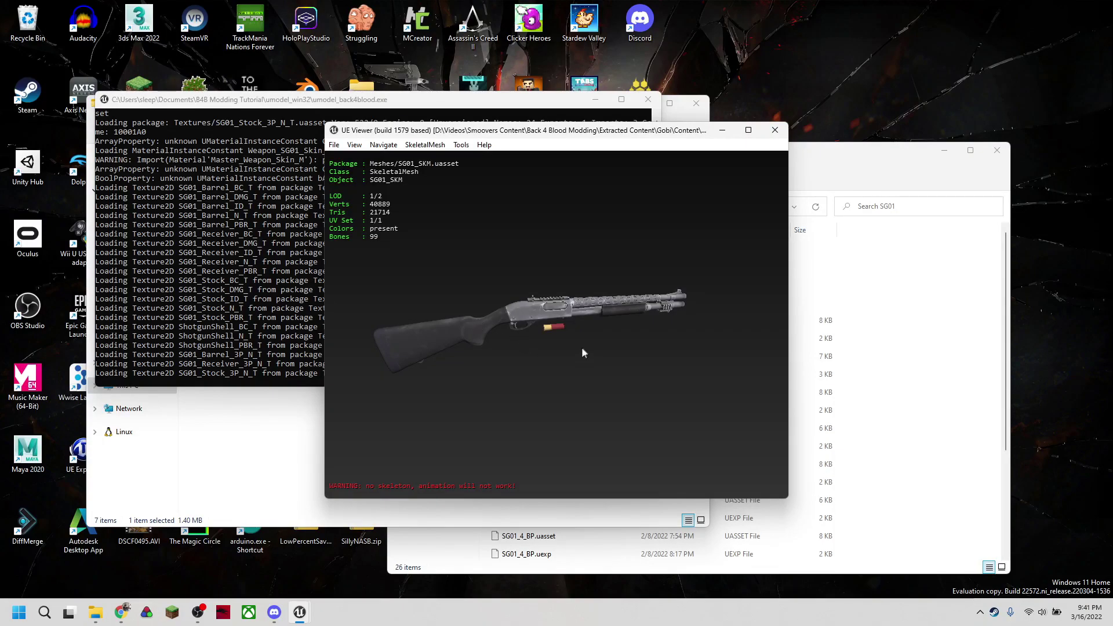
Rotate the shotgun side-on and toward its stock, then choose Tools > Export current object.
drag(582, 346, 730, 346)
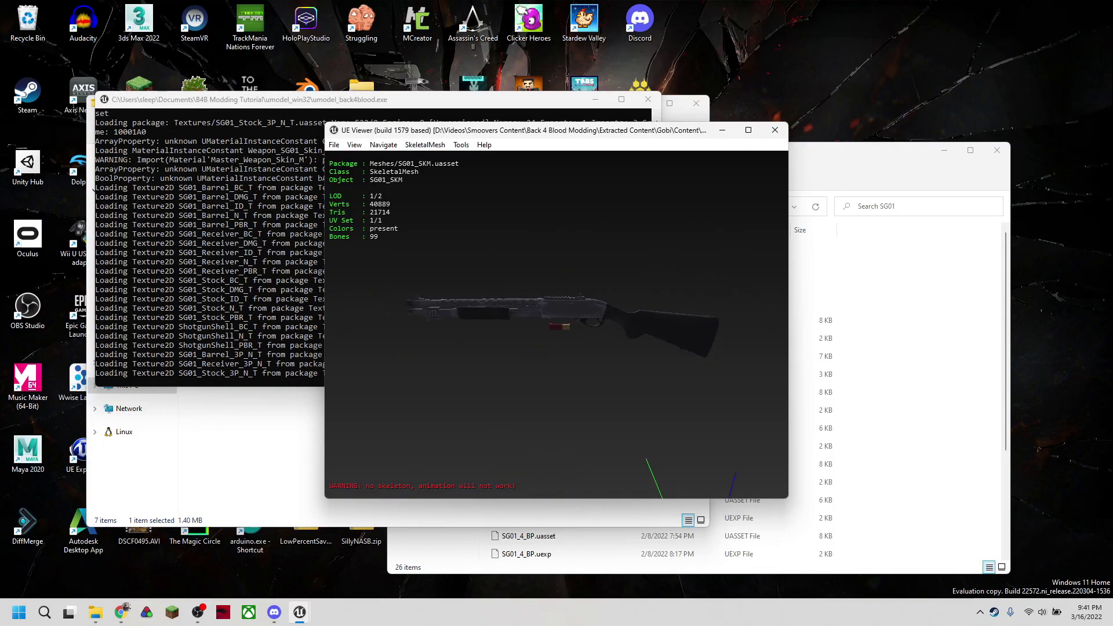
drag(621, 337, 599, 221)
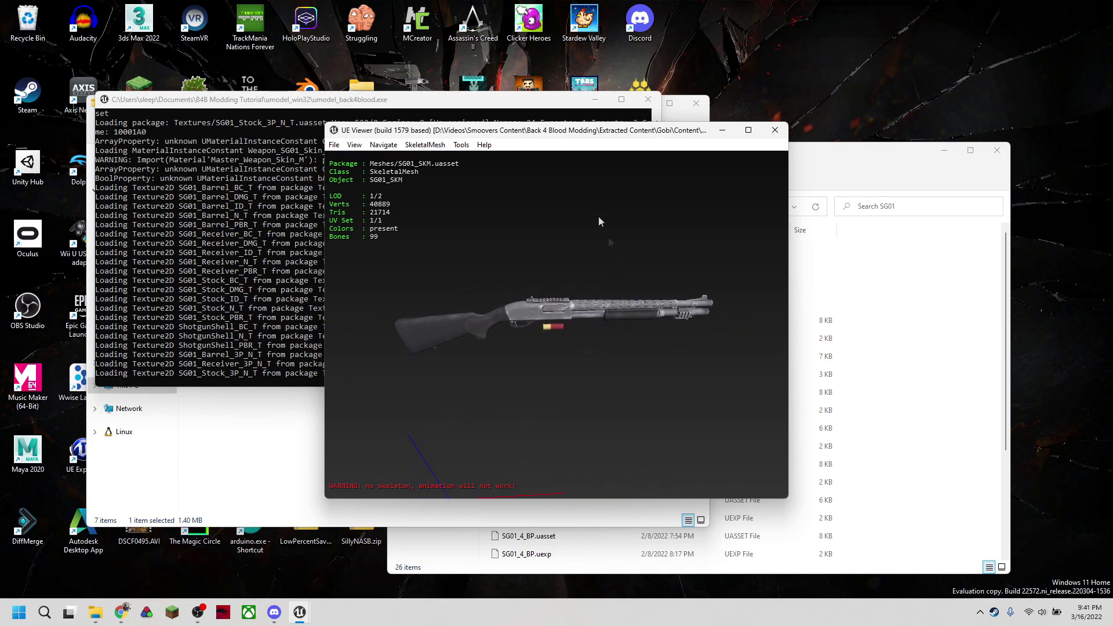
click(462, 145)
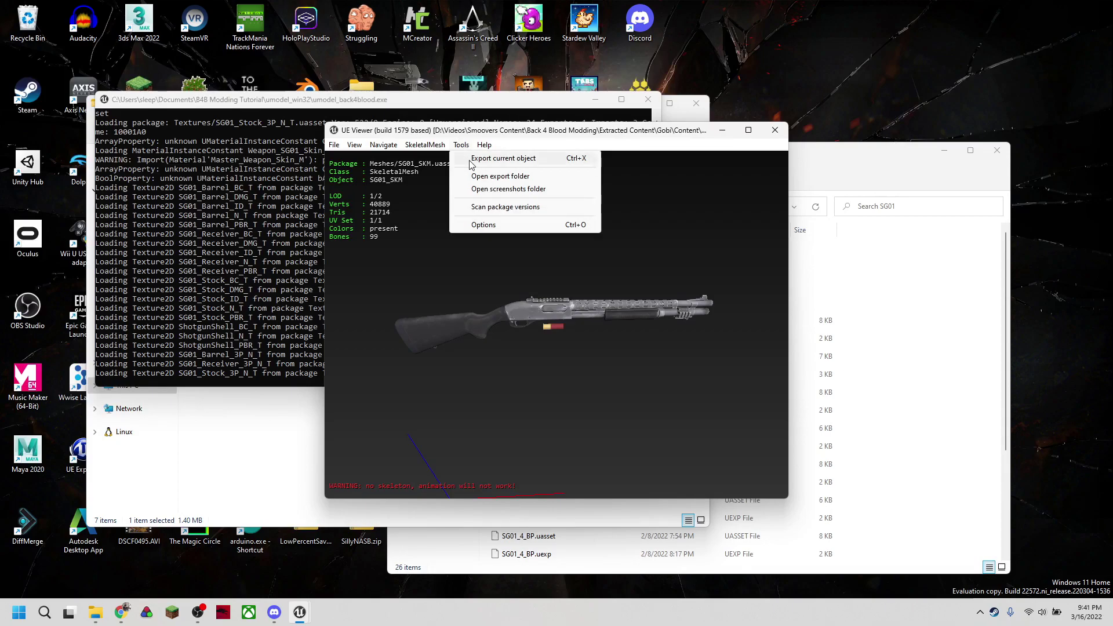
click(474, 159)
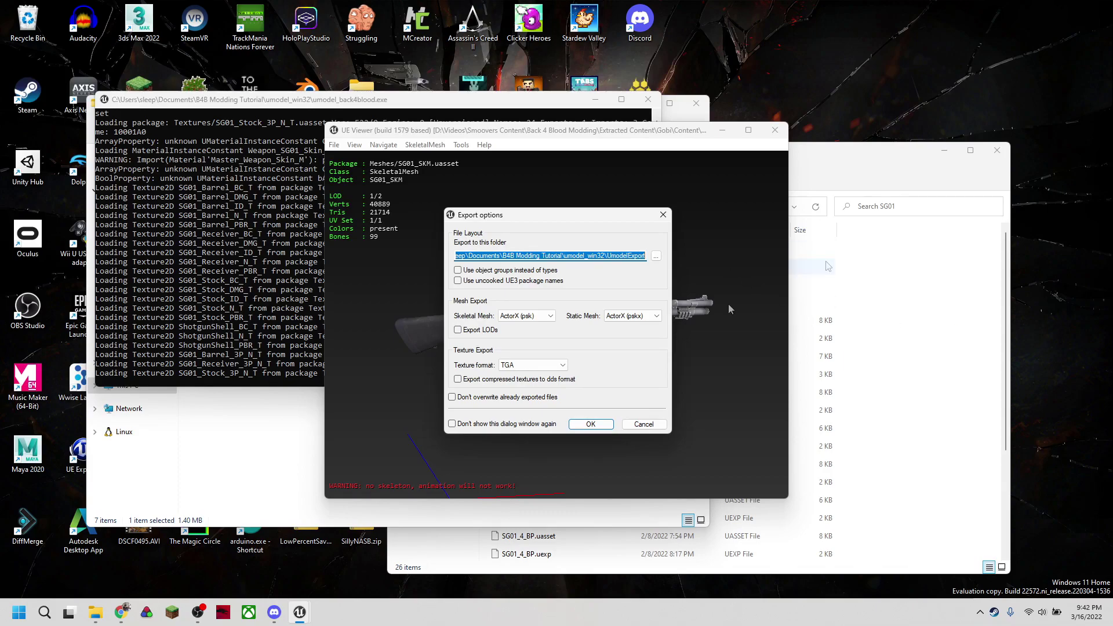
Create a new folder named 'Exported Shotgun' in B4B Modding Tutorial.
click(283, 419)
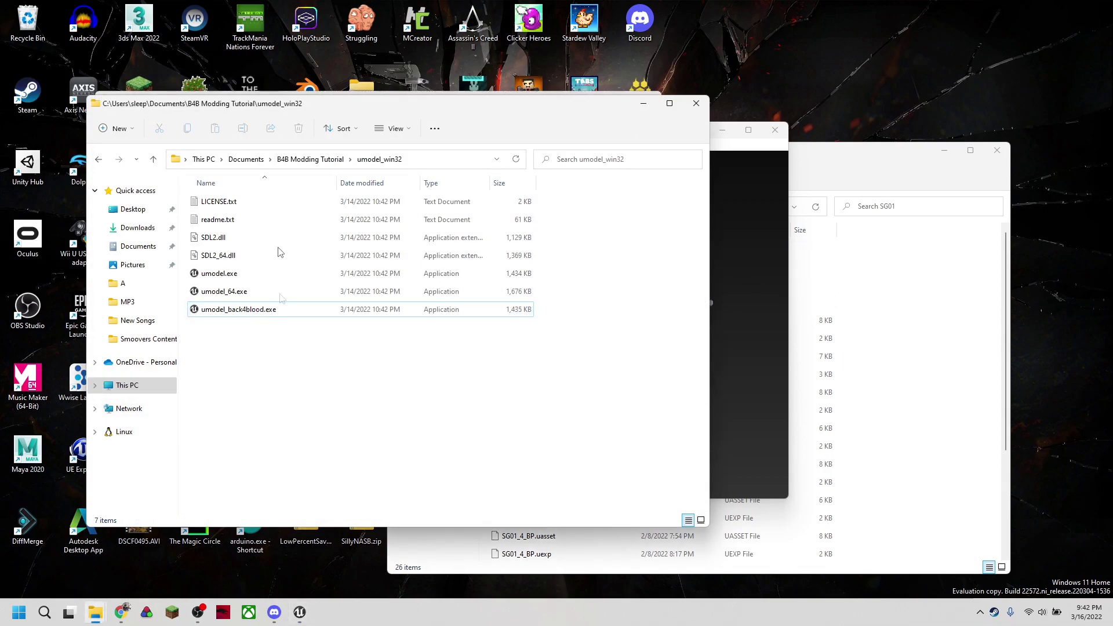
click(310, 159)
right_click(280, 334)
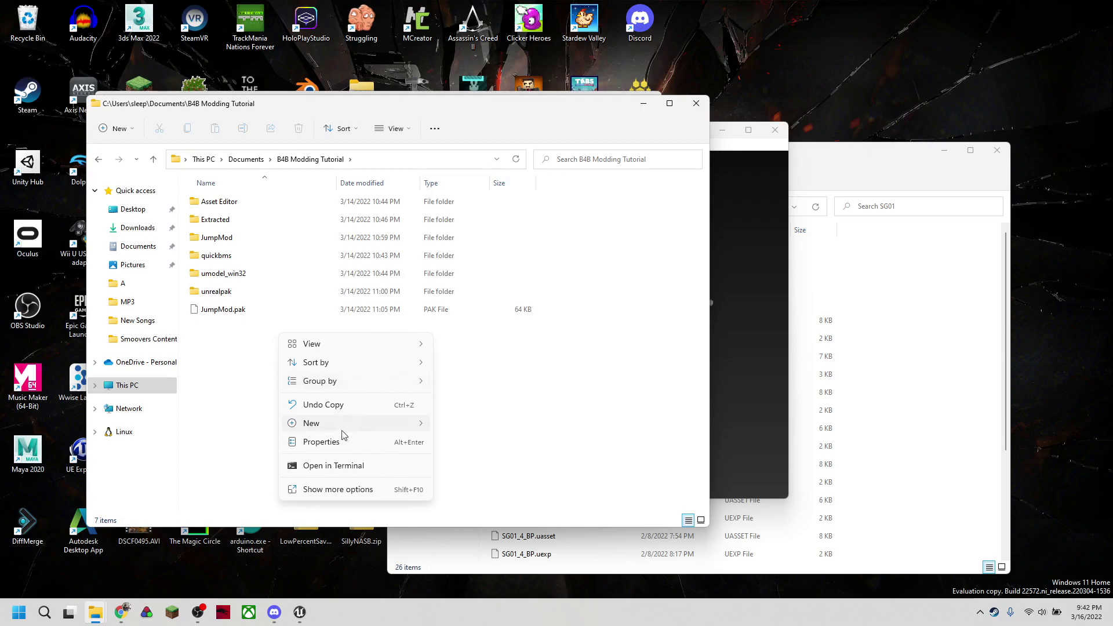
mouse_move(342, 429)
click(492, 207)
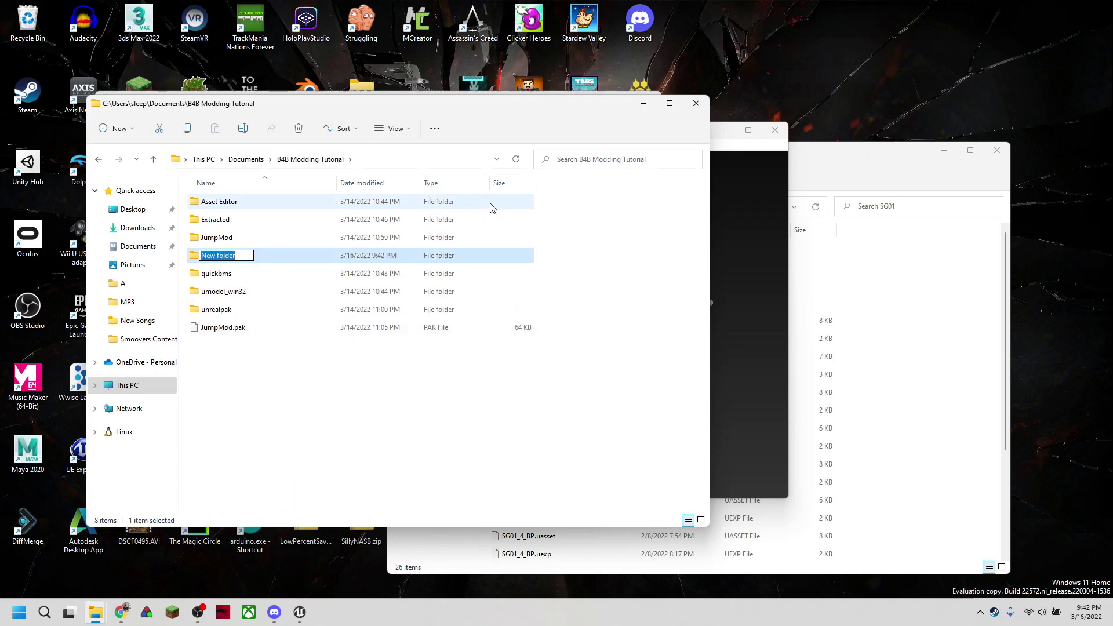
text(E)
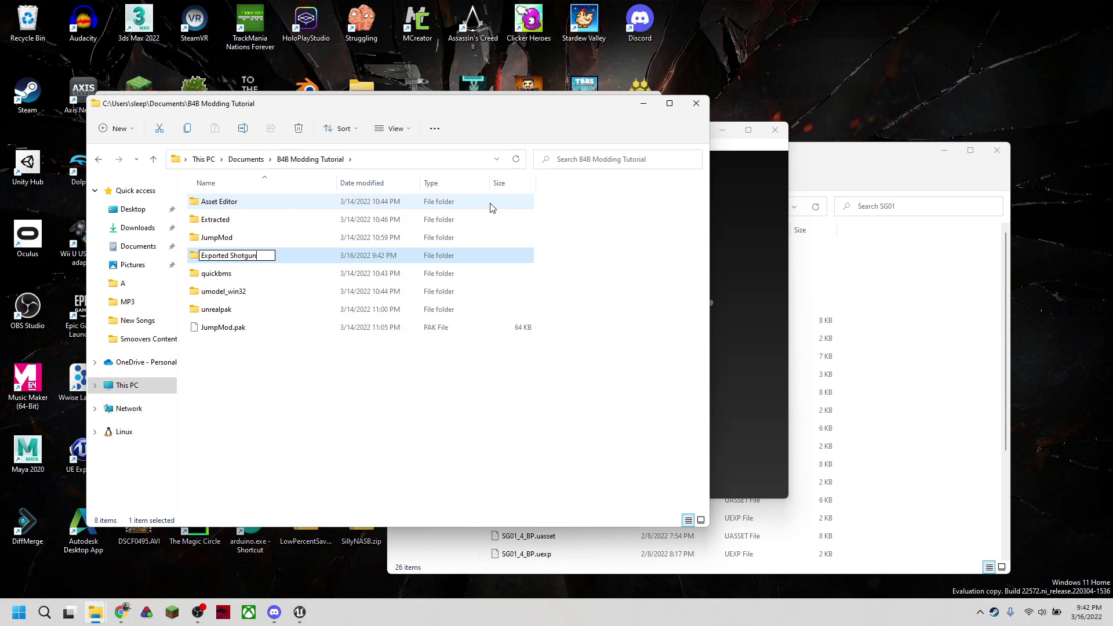
text(xported Shotgun)
key(Return)
Set the Exported Shotgun folder path as the export folder and export the shotgun.
double_click(318, 220)
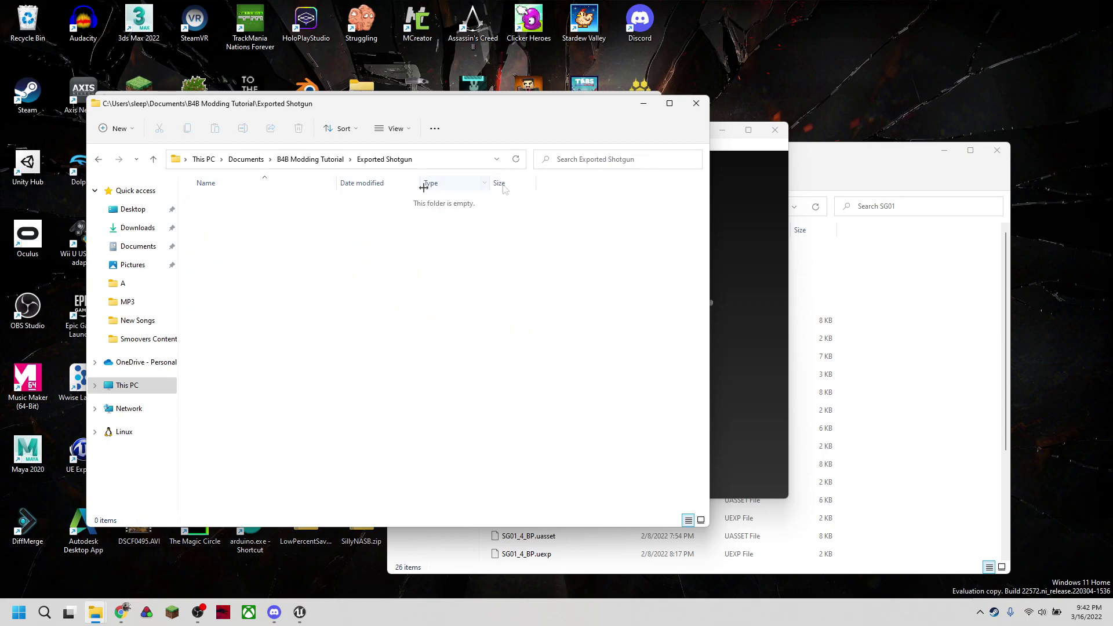
click(468, 164)
key(ctrl+c)
click(739, 152)
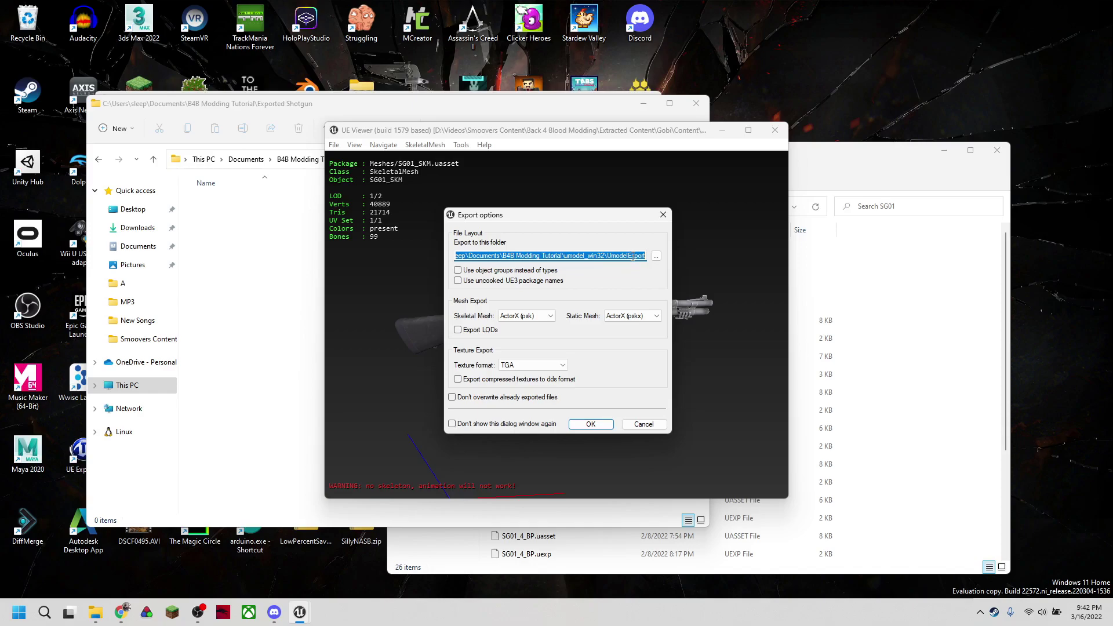
key(ctrl+v)
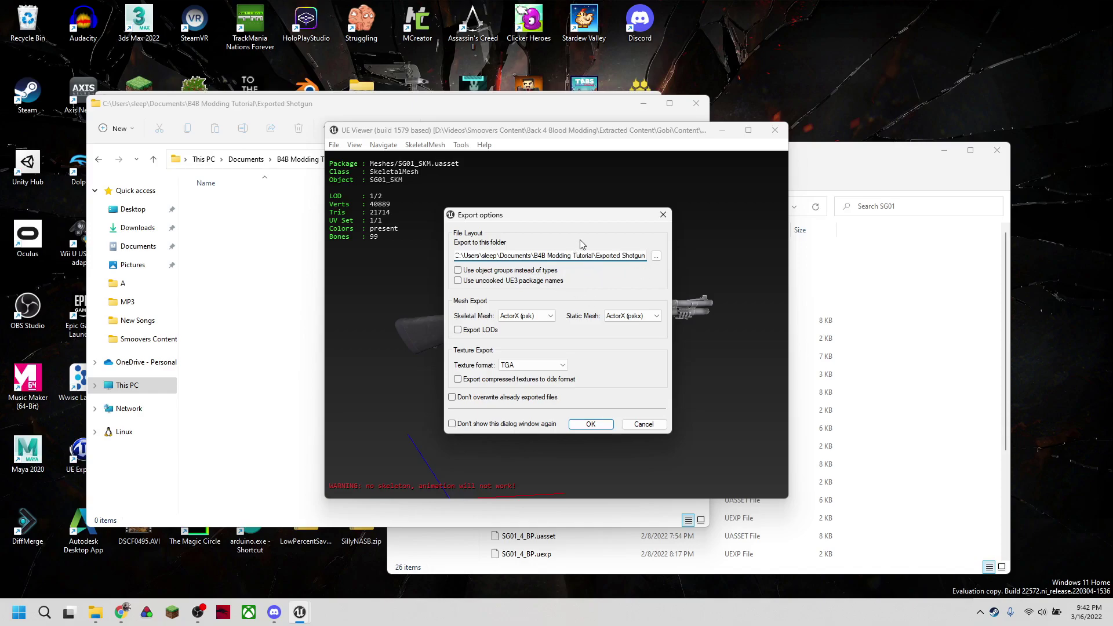
click(591, 425)
Review the 18 exported textures and the SG01_SKM mesh files.
click(276, 294)
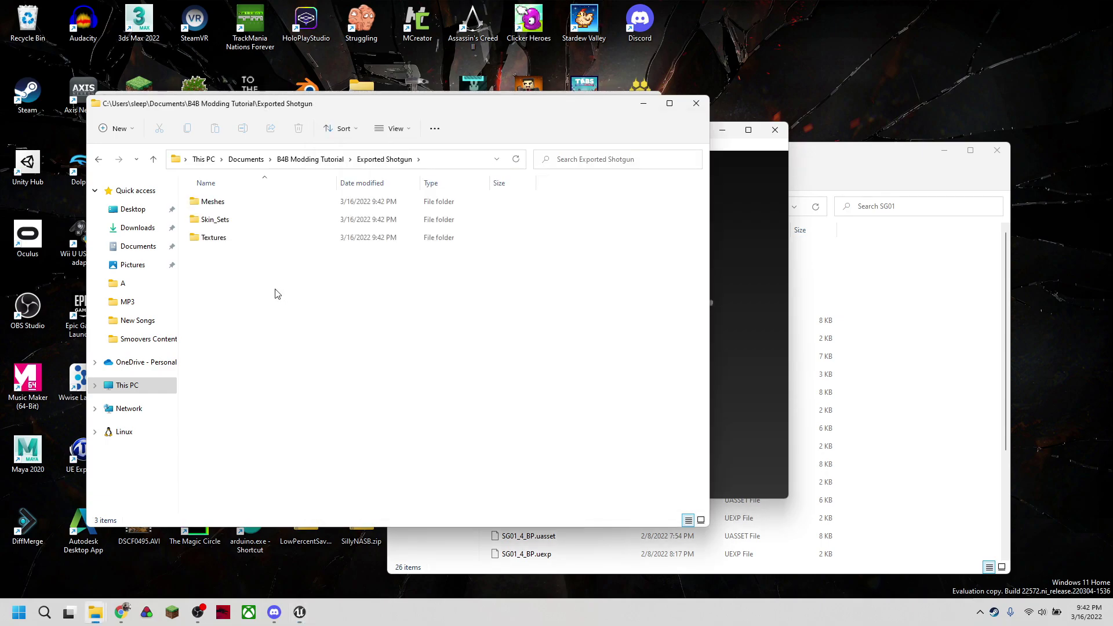
double_click(248, 238)
drag(584, 199, 348, 521)
click(385, 158)
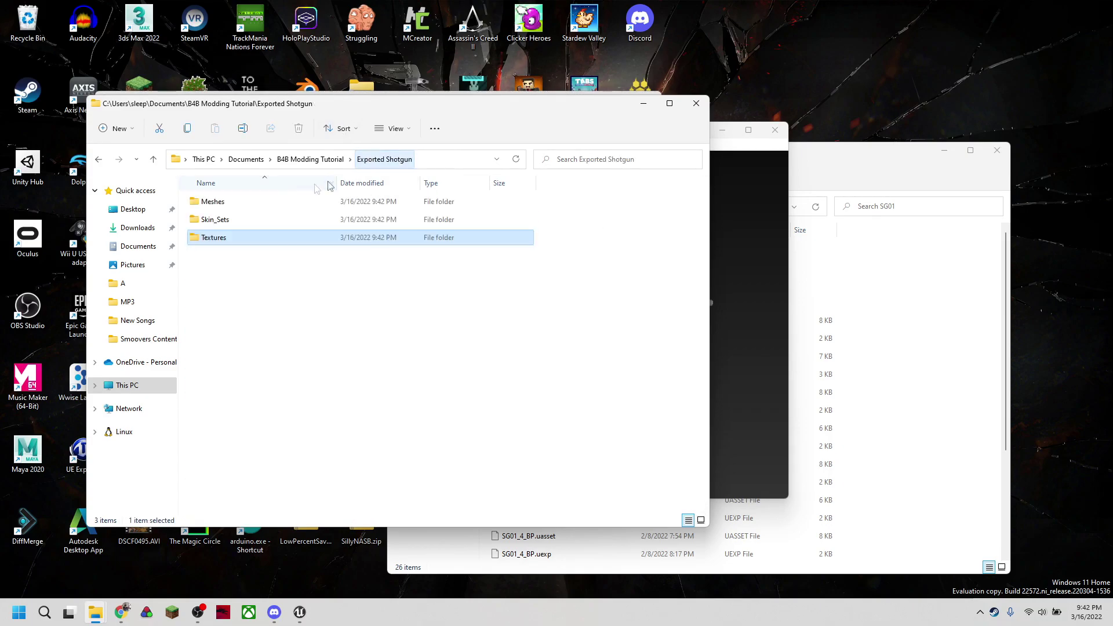
click(251, 203)
double_click(251, 202)
drag(413, 294, 244, 225)
click(244, 224)
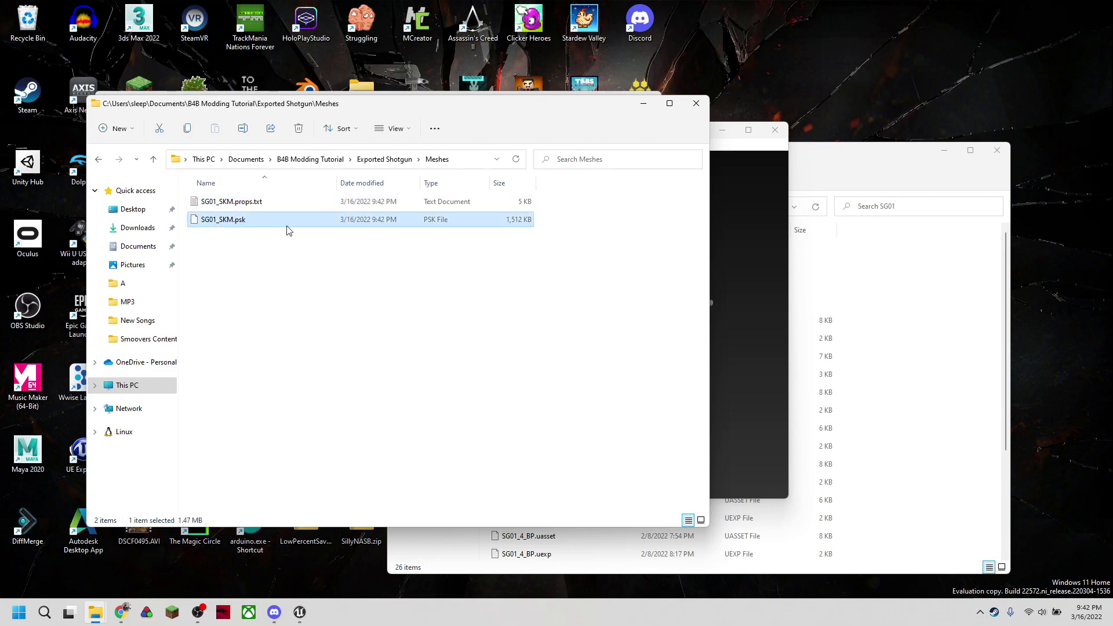
Check the eight skin files in Skin_Sets\Skin_Default, then return to Exported Shotgun.
click(396, 159)
double_click(242, 226)
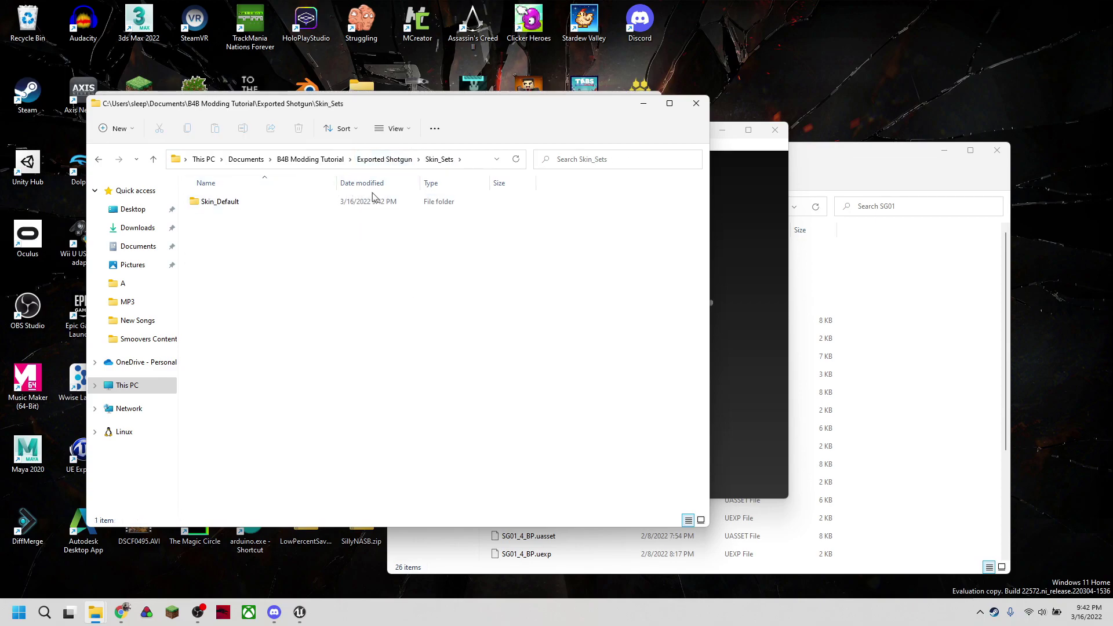
double_click(354, 203)
drag(372, 415, 287, 201)
click(300, 158)
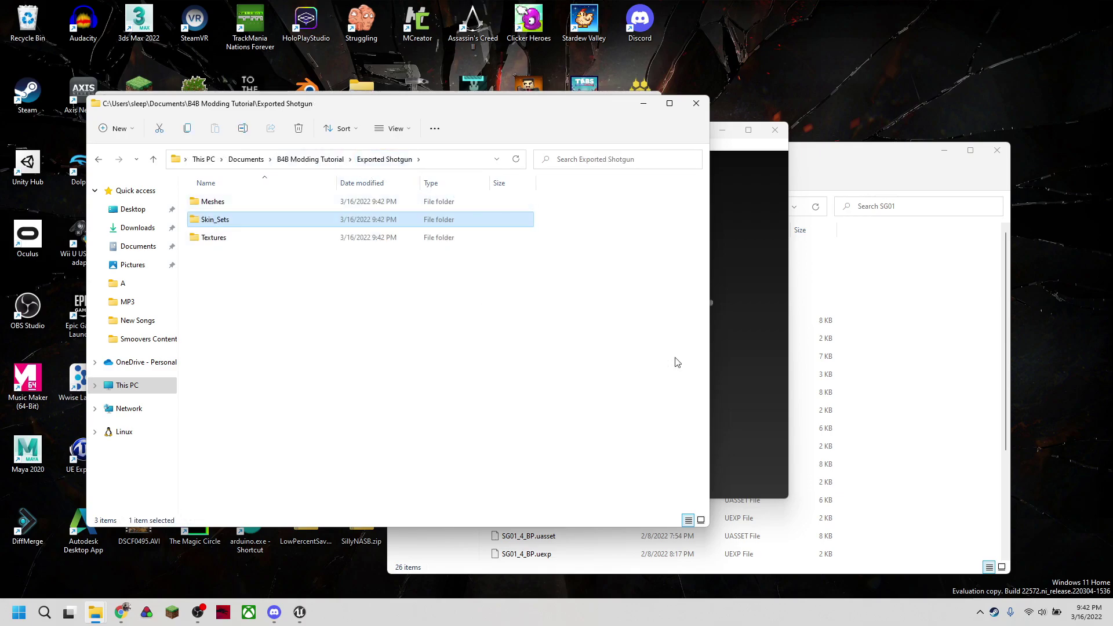
click(597, 310)
Close UE Viewer and open the exported Textures folder.
click(712, 269)
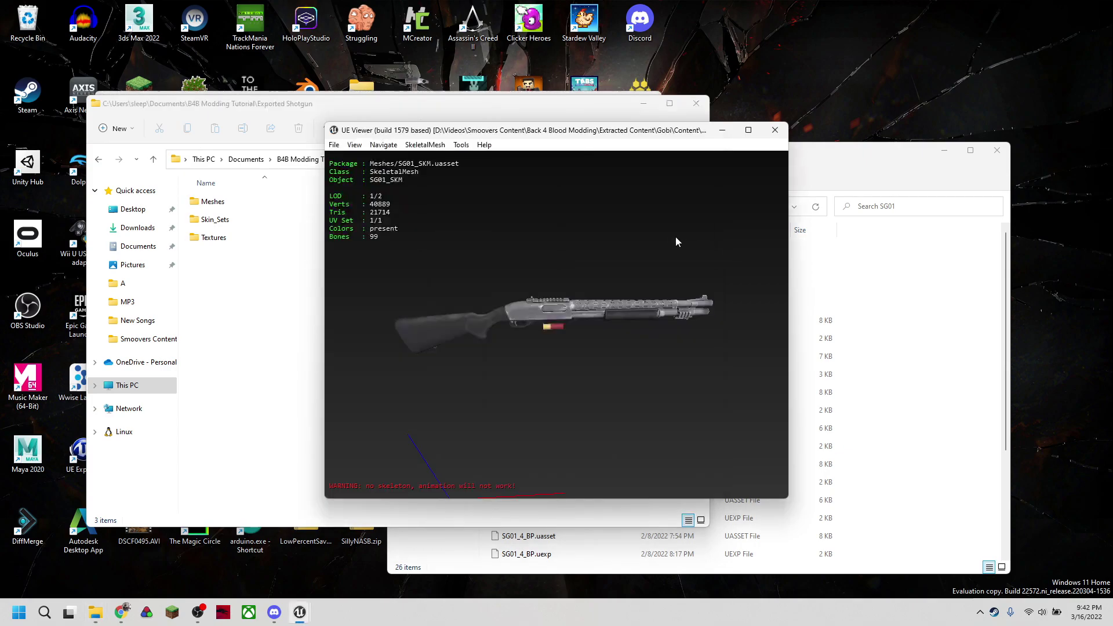
click(774, 130)
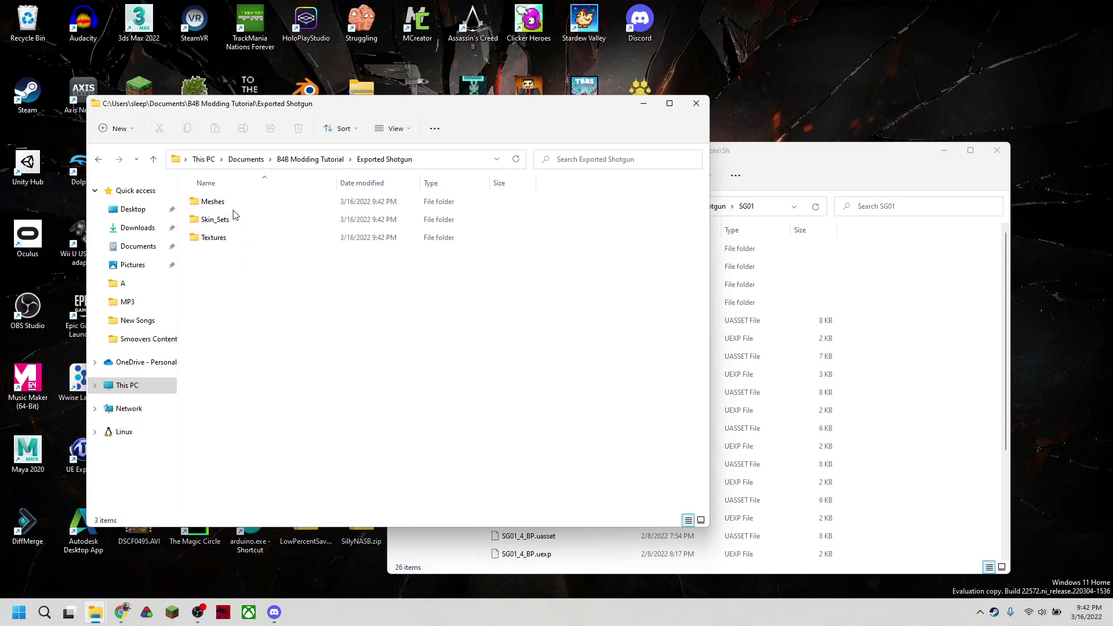
click(222, 238)
double_click(222, 237)
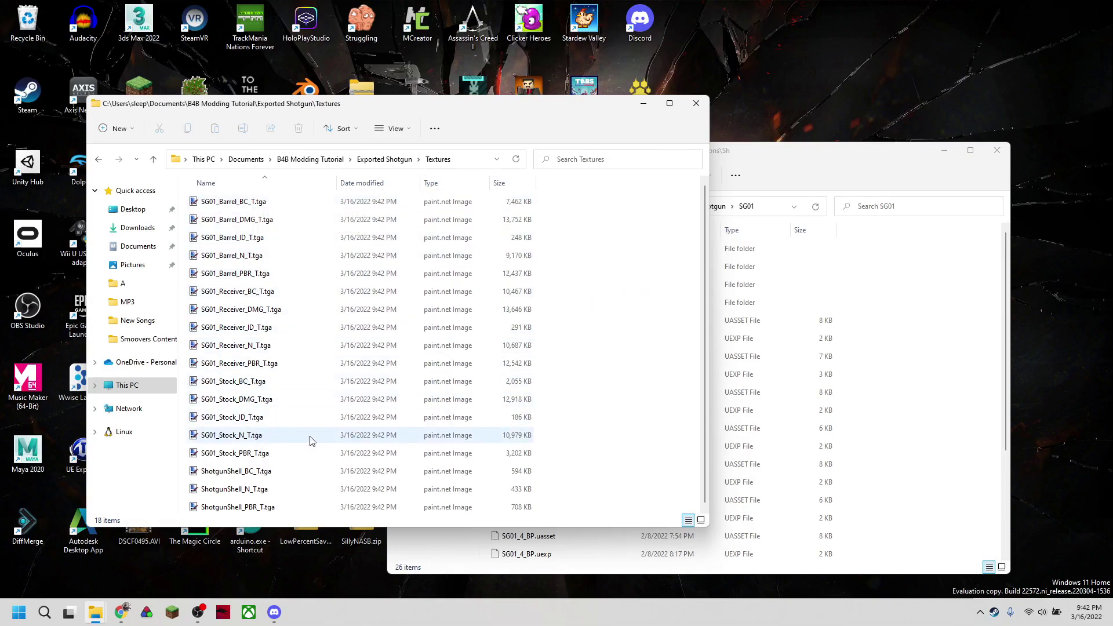
Select the Barrel, Receiver, Stock and ShotgunShell texture groups in turn.
scroll(599, 393, down, 1)
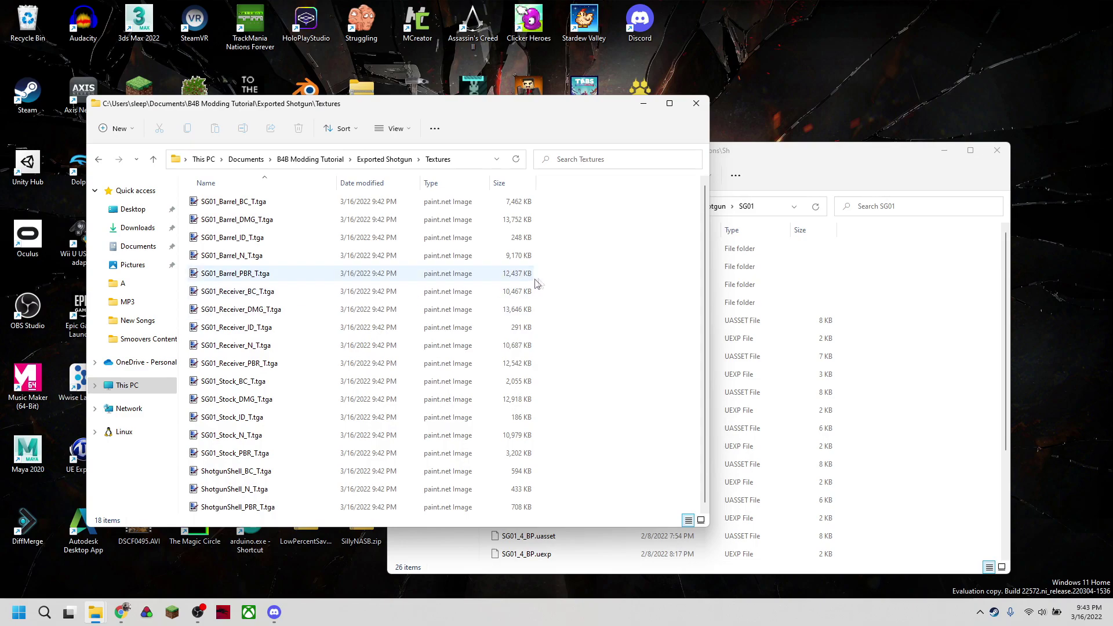
drag(547, 277, 323, 209)
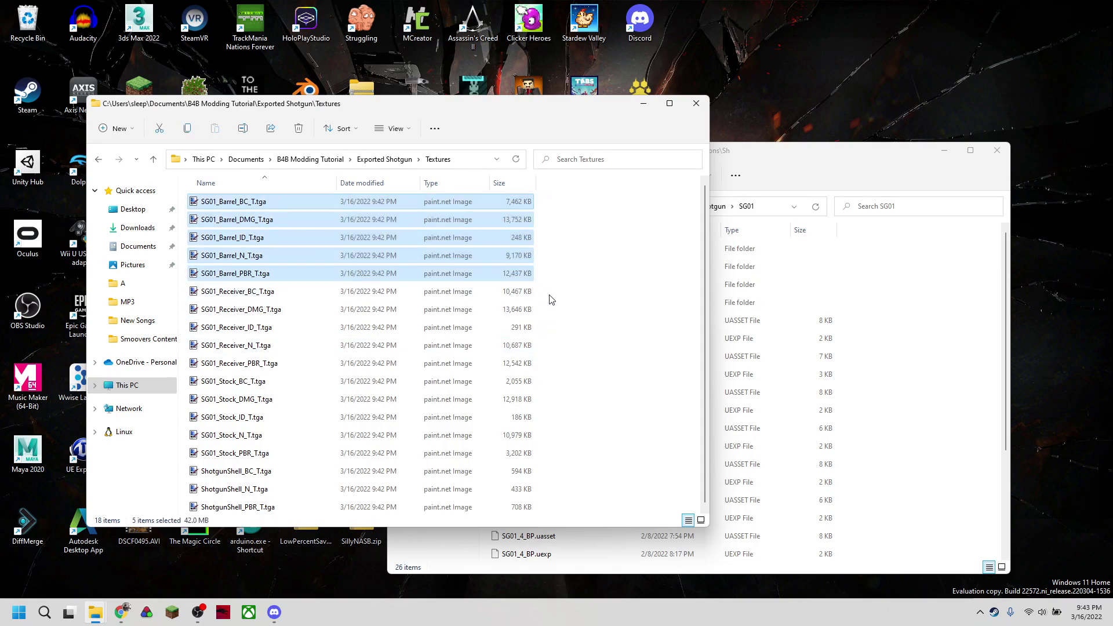
drag(550, 294, 371, 376)
drag(512, 382, 351, 467)
drag(547, 470, 470, 517)
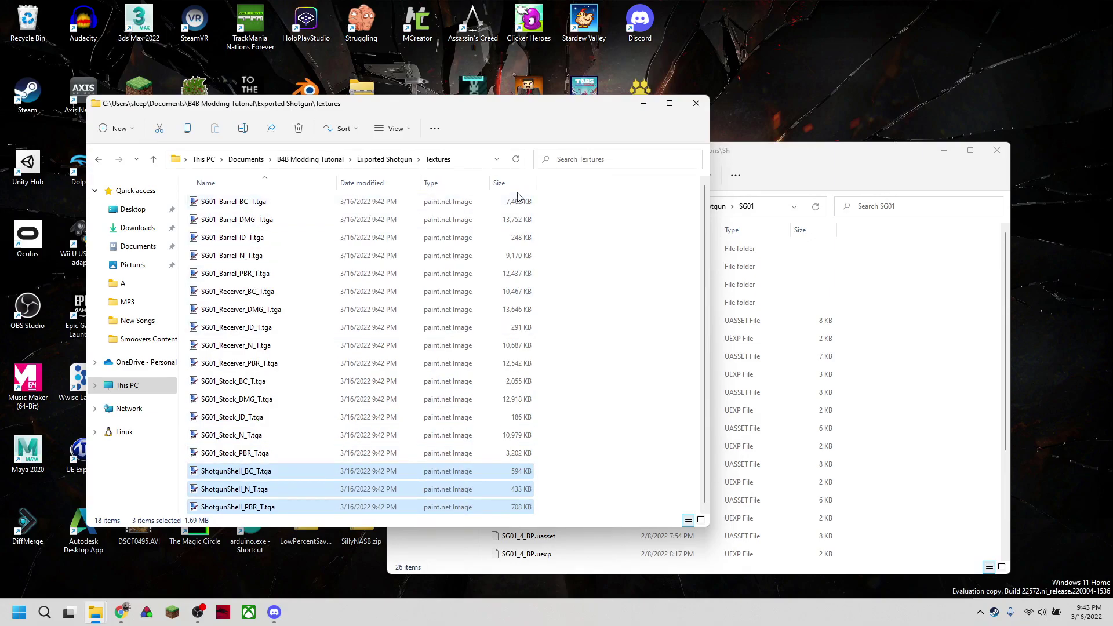
drag(539, 200, 437, 276)
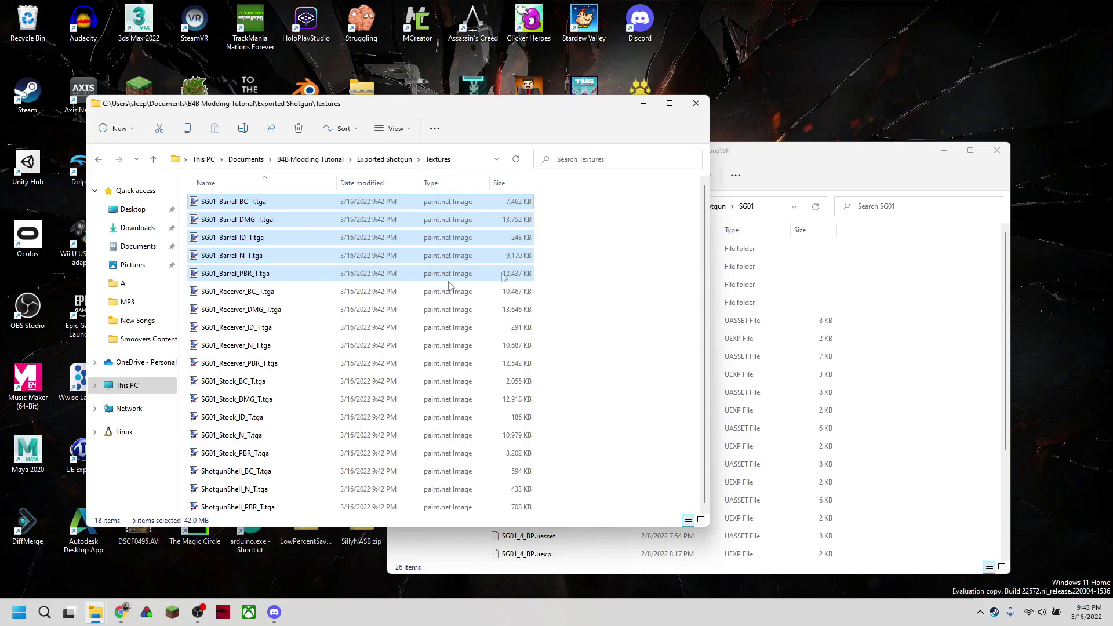
Inspect SG01_Barrel_N_T.tga, then open SG01_Receiver_BC_T.tga in paint.net for editing.
click(274, 261)
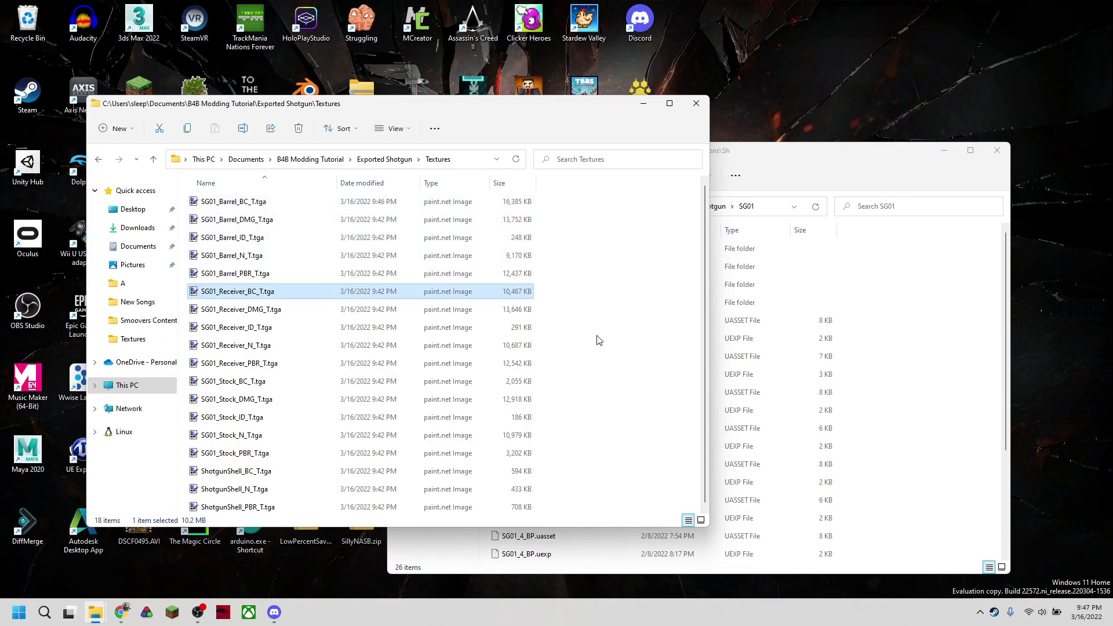
click(599, 340)
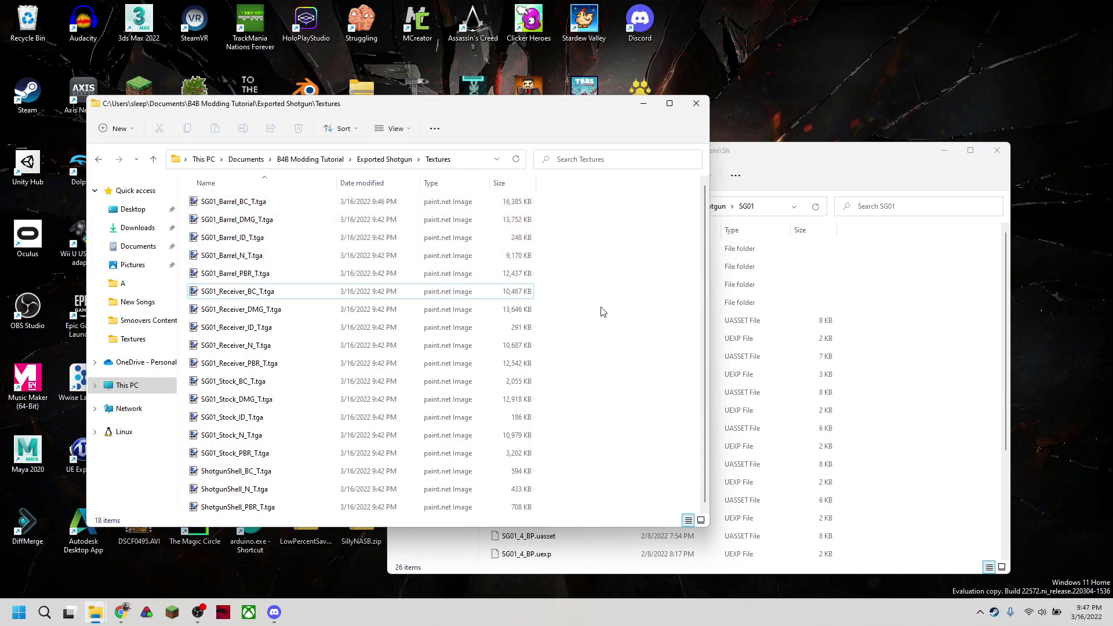
double_click(292, 296)
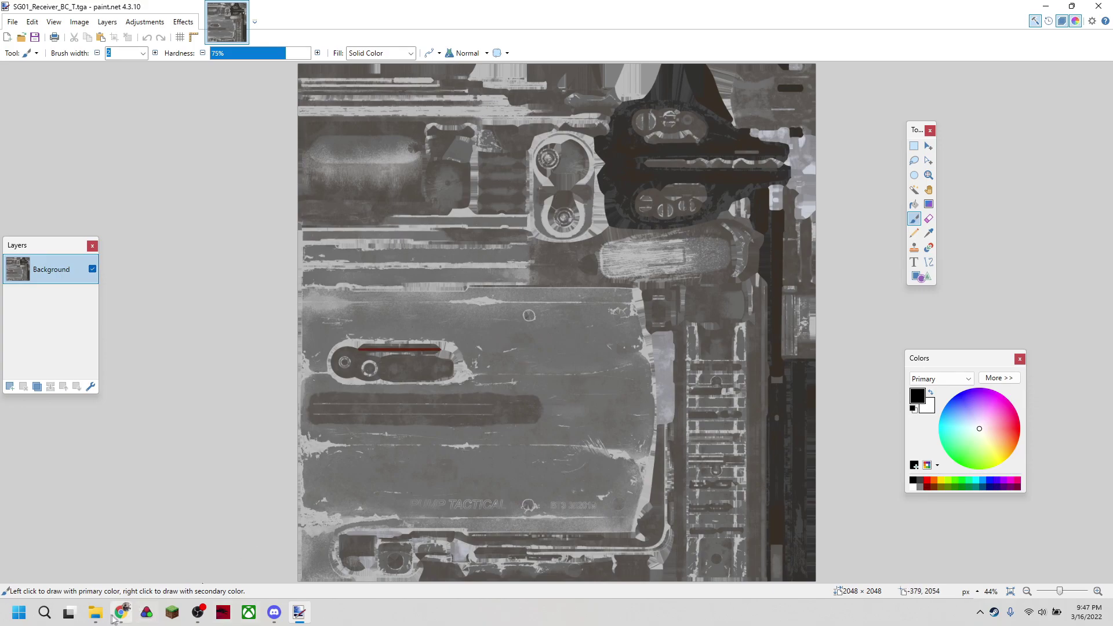
Bring the exported Textures folder window in front and go up to the Exported Shotgun folder.
mouse_move(98, 613)
mouse_move(146, 565)
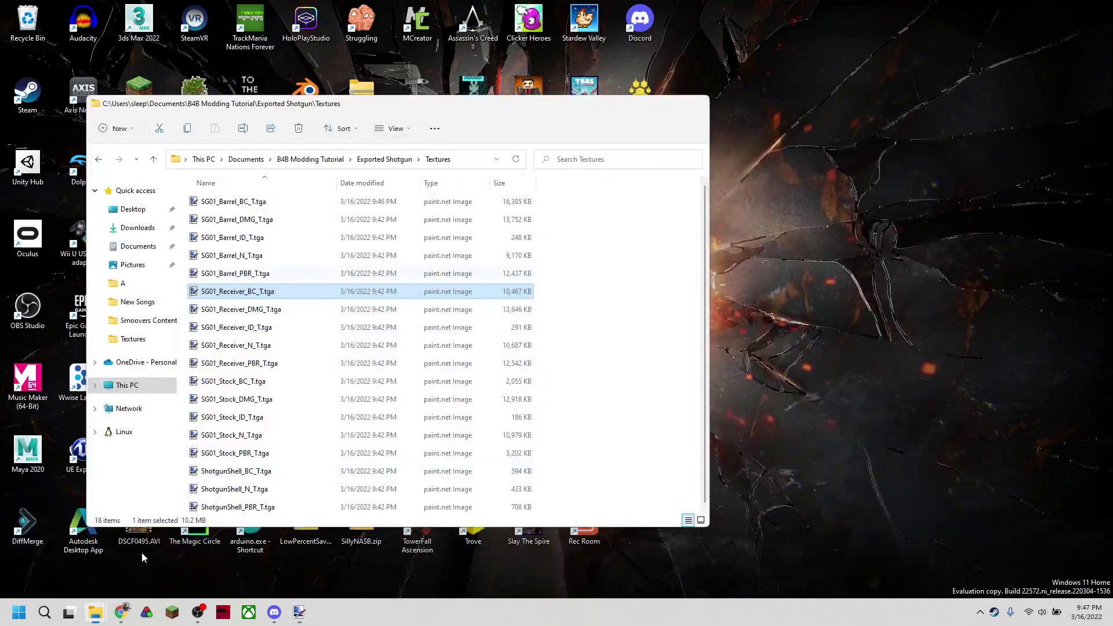
click(144, 555)
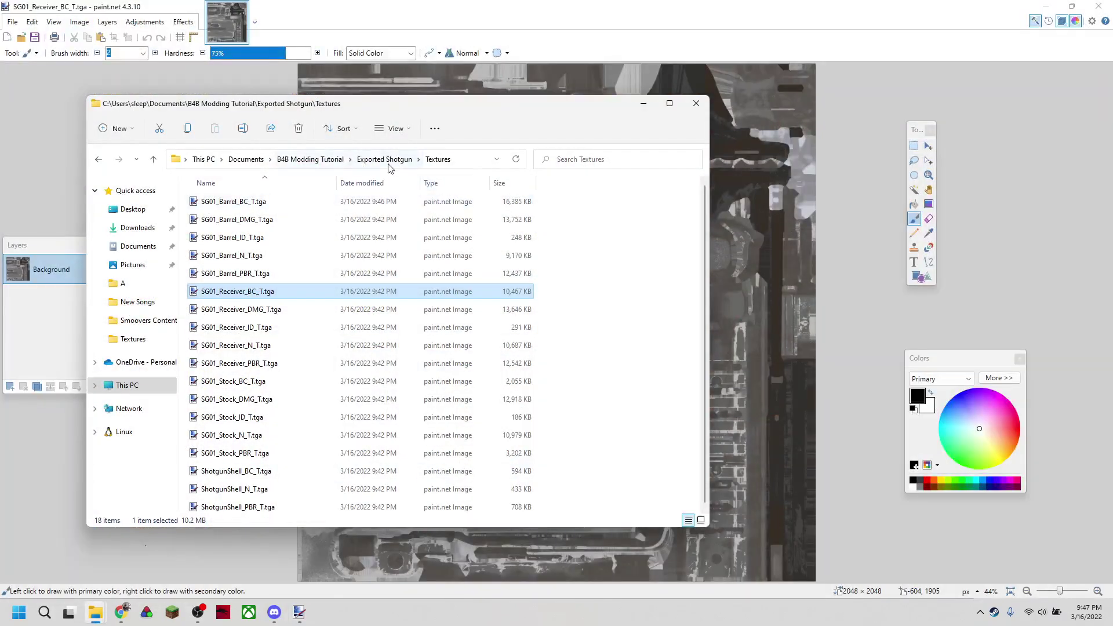
click(387, 162)
Launch umodel_back4blood.exe from umodel_win32 with the pasted SG01 folder as the game path.
click(311, 159)
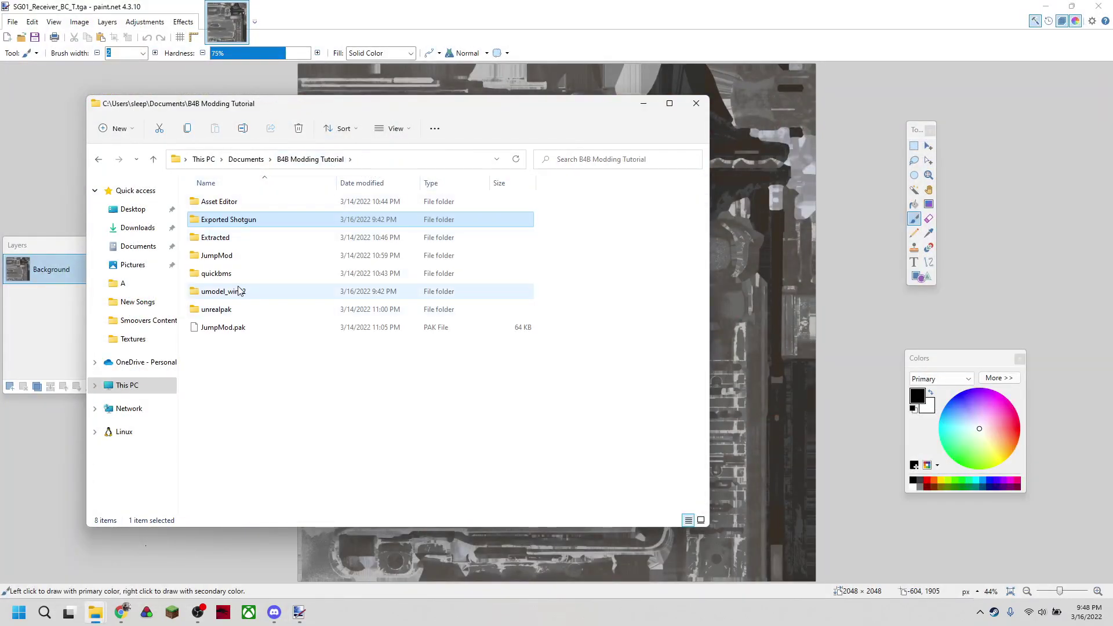
double_click(238, 291)
double_click(290, 326)
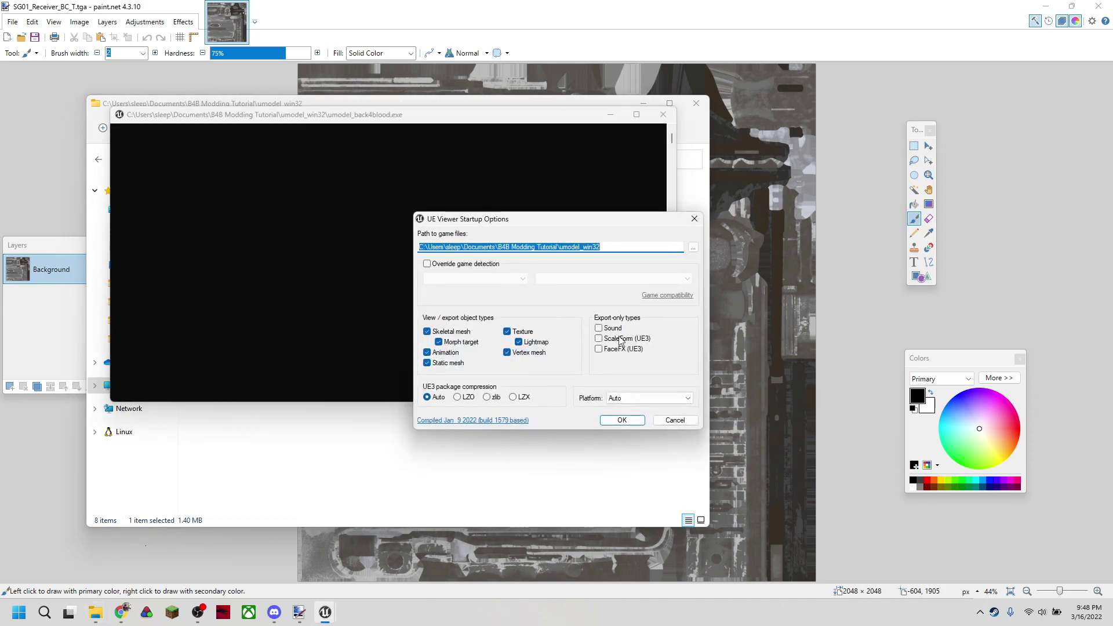
key(ctrl+v)
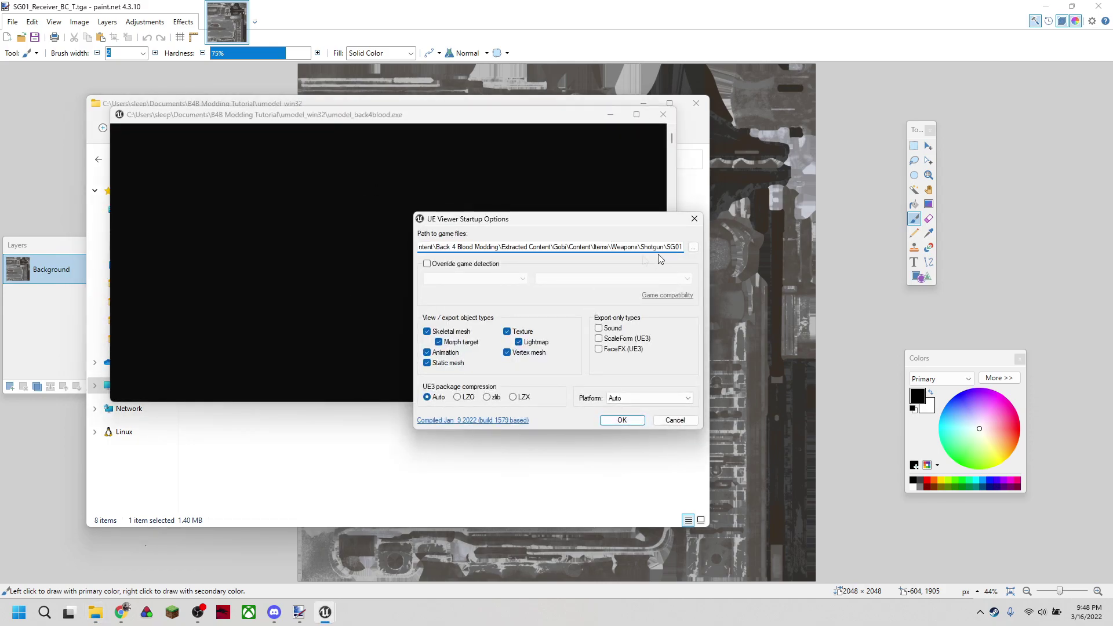
click(622, 420)
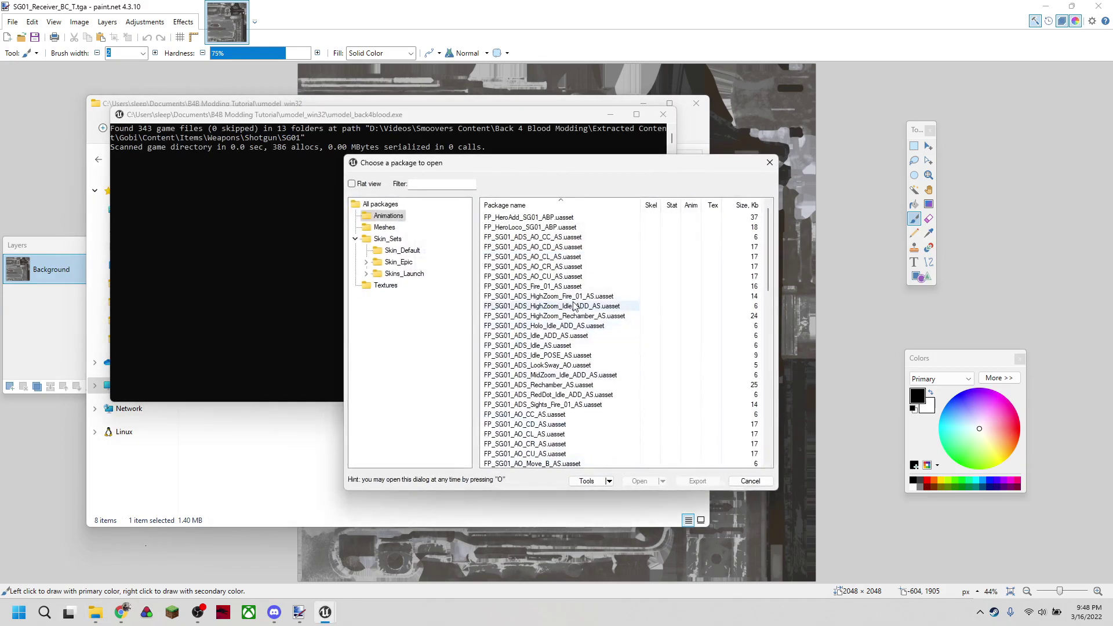
Open Meshes > SG01_SKM.uasset and load it as Unreal Engine 4.26.
click(393, 288)
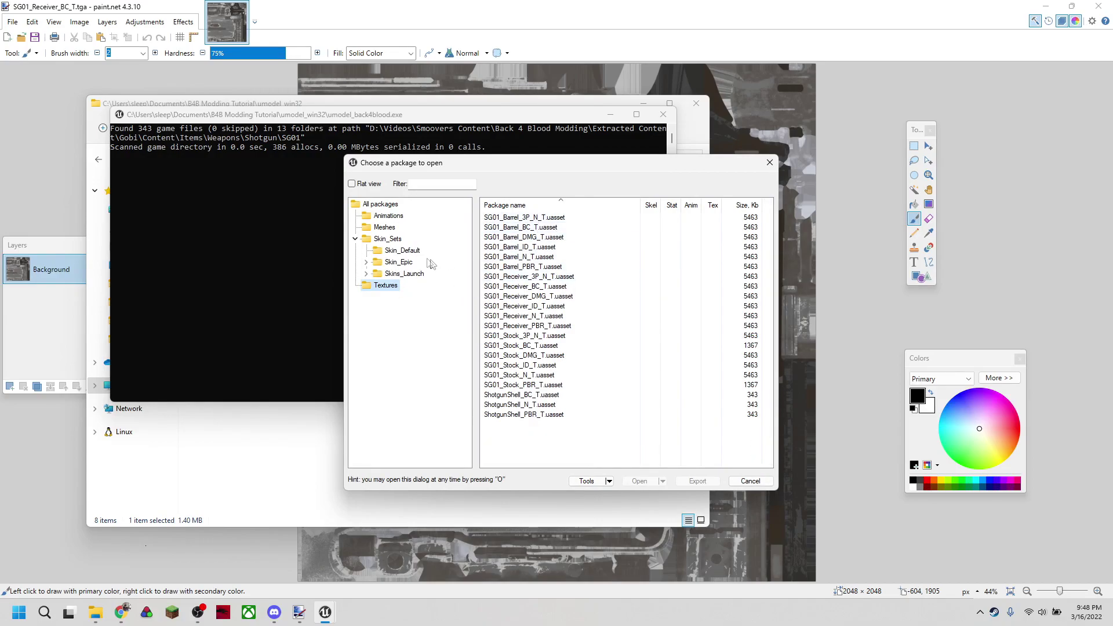
click(387, 226)
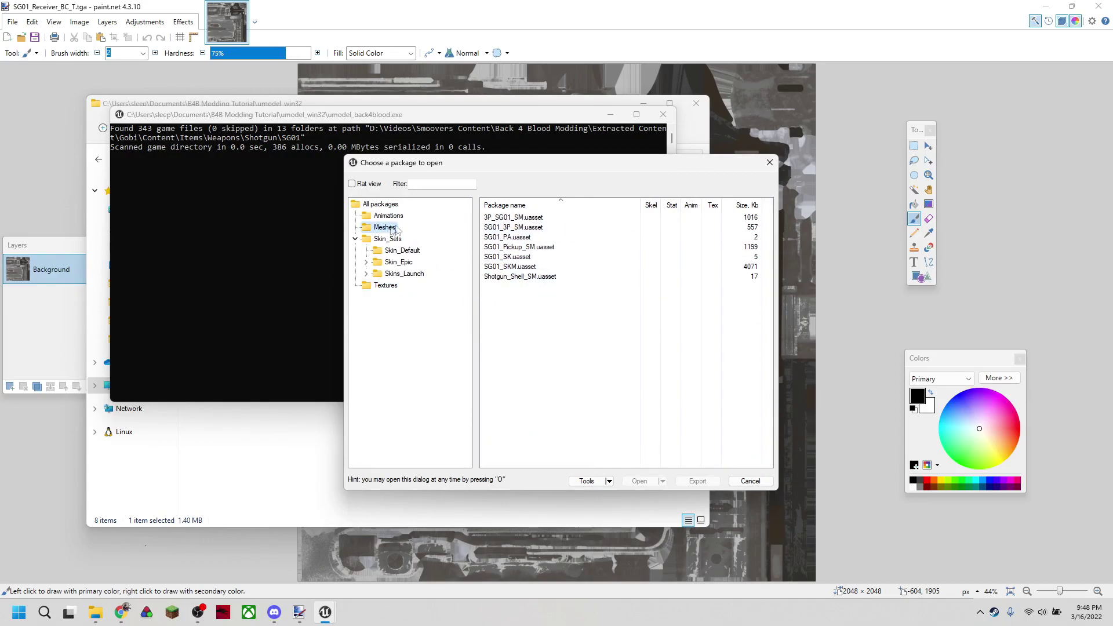
click(534, 268)
double_click(533, 268)
click(583, 332)
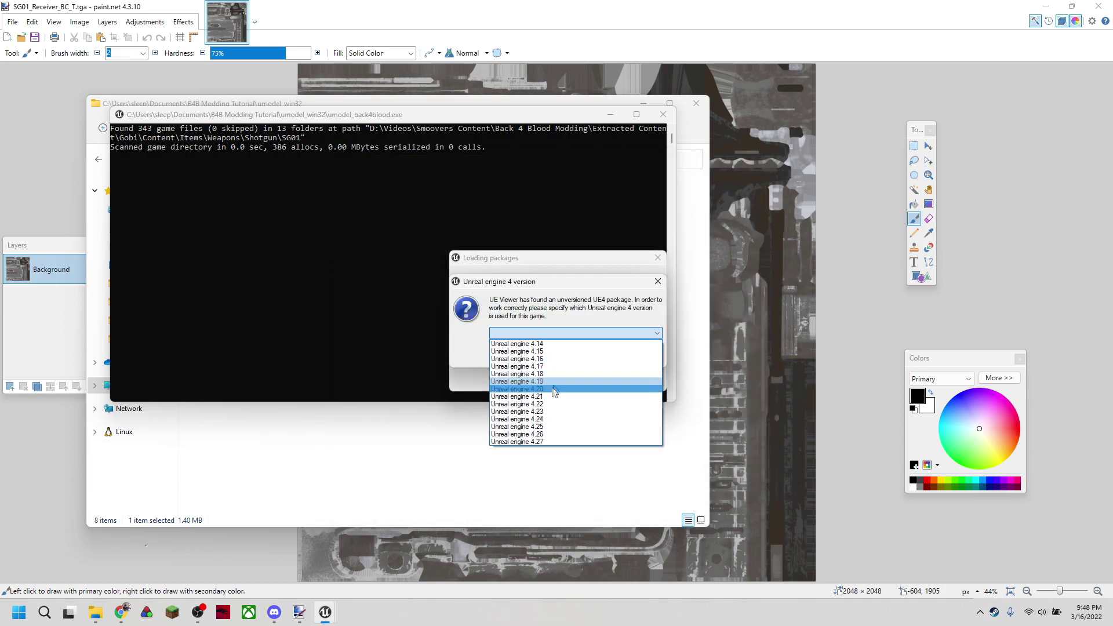
click(543, 434)
click(586, 354)
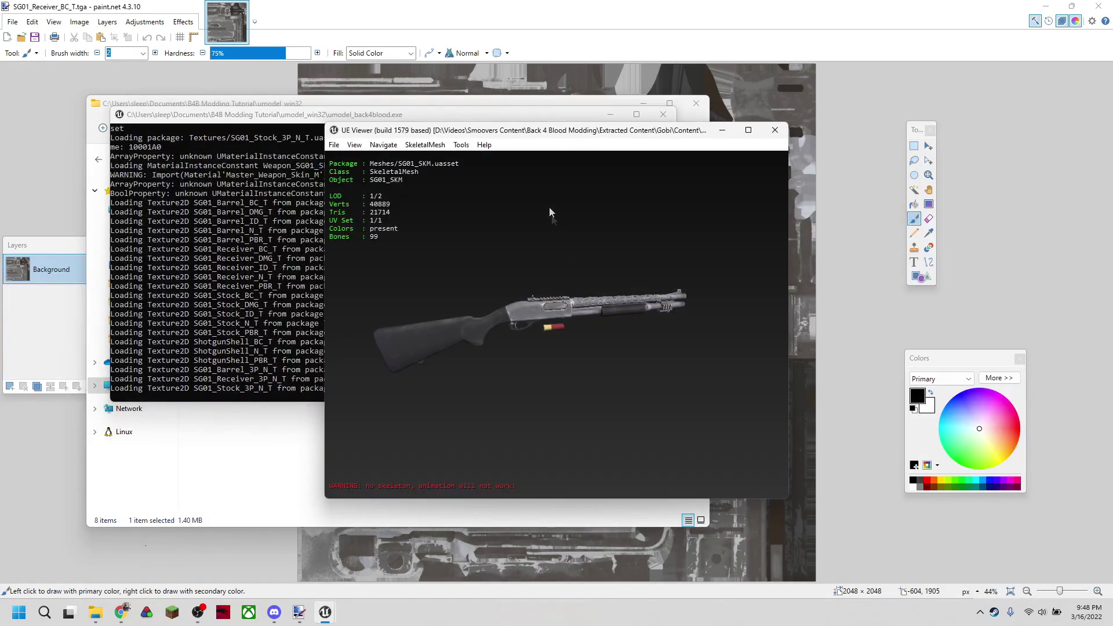
Minimise the console and Explorer, then orbit and zoom to a close side view of the receiver.
click(615, 118)
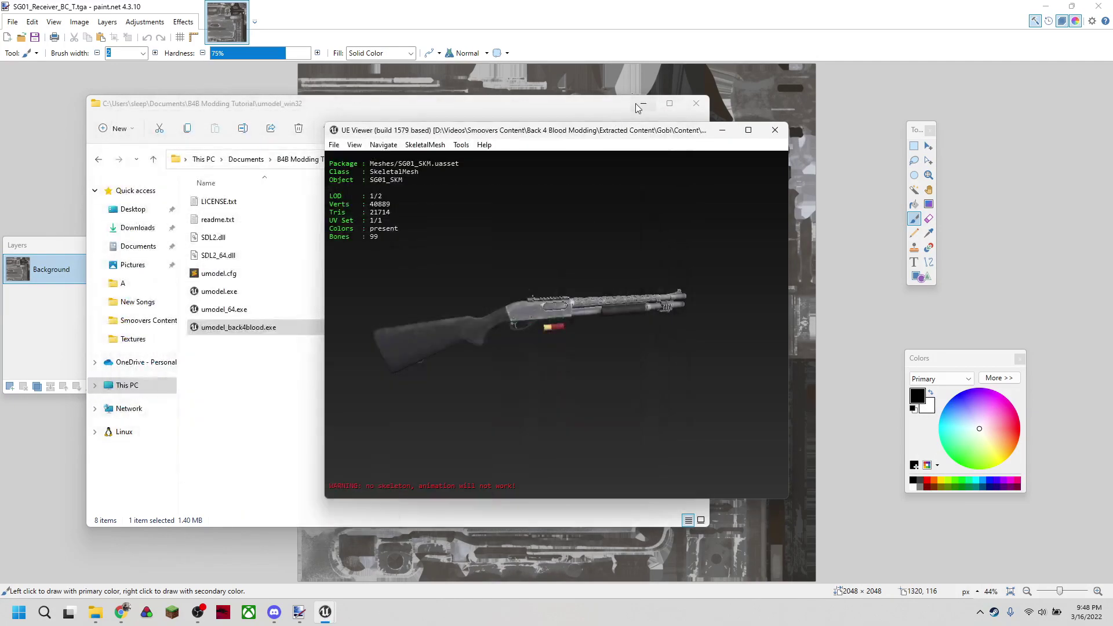
click(642, 104)
drag(623, 136, 870, 92)
drag(805, 282, 841, 291)
scroll(840, 292, up, 6)
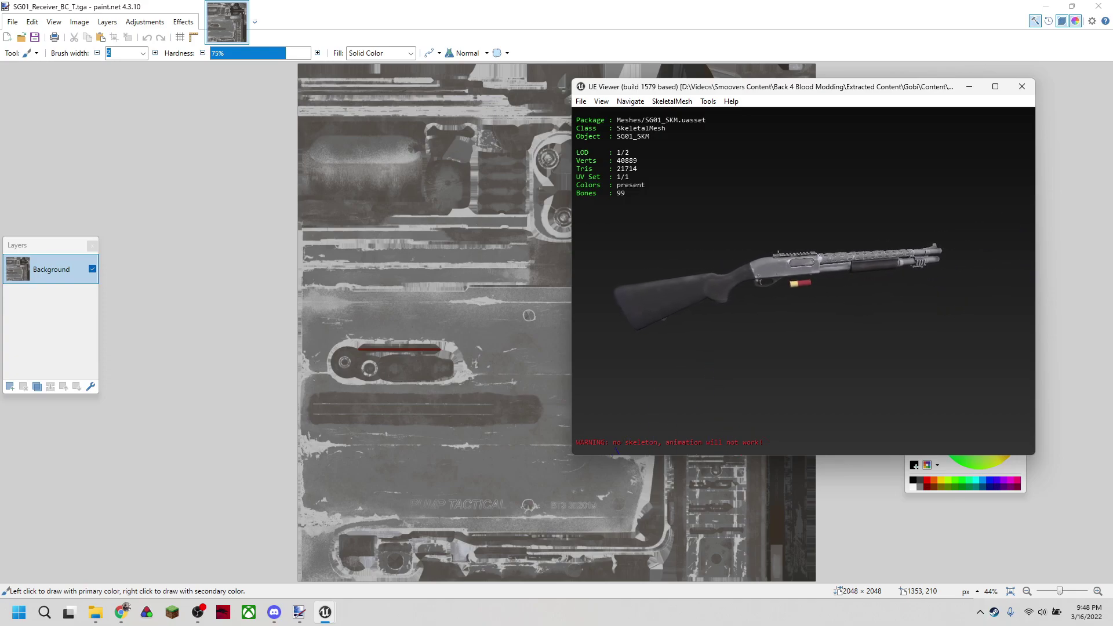
scroll(803, 278, up, 5)
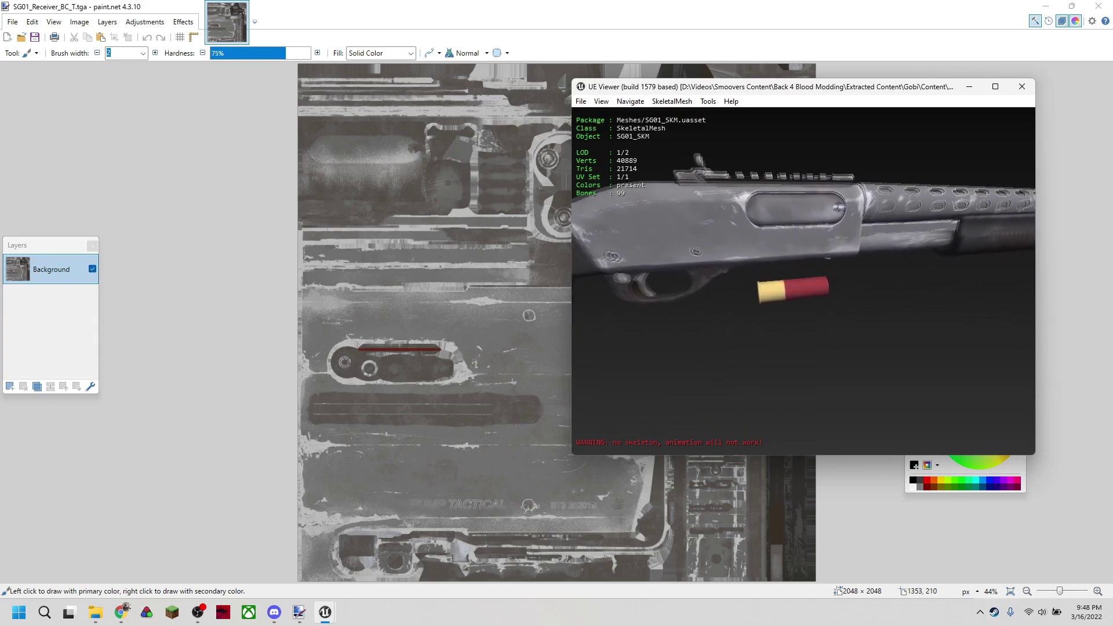
drag(803, 278, 739, 332)
Orbit to the shotgun's other side, then bring the paint.net receiver texture back to the front.
mouse_move(664, 92)
mouse_down()
mouse_move(850, 297)
mouse_move(644, 255)
mouse_move(344, 256)
mouse_move(229, 158)
mouse_up()
drag(369, 348, 513, 348)
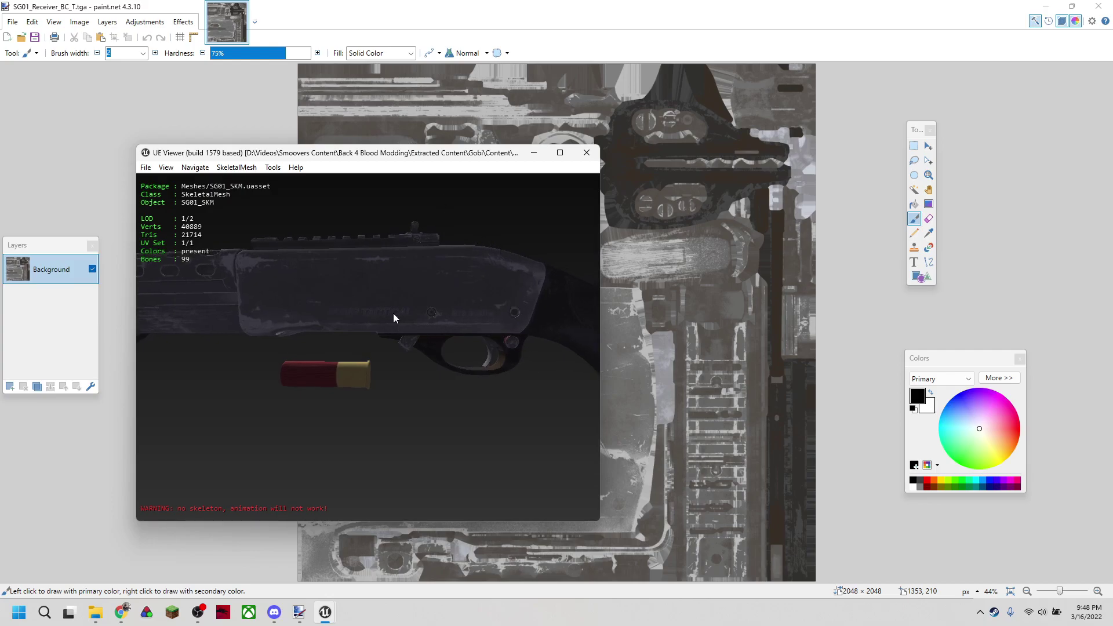
mouse_move(383, 156)
mouse_down()
mouse_move(1000, 452)
mouse_move(829, 90)
mouse_up()
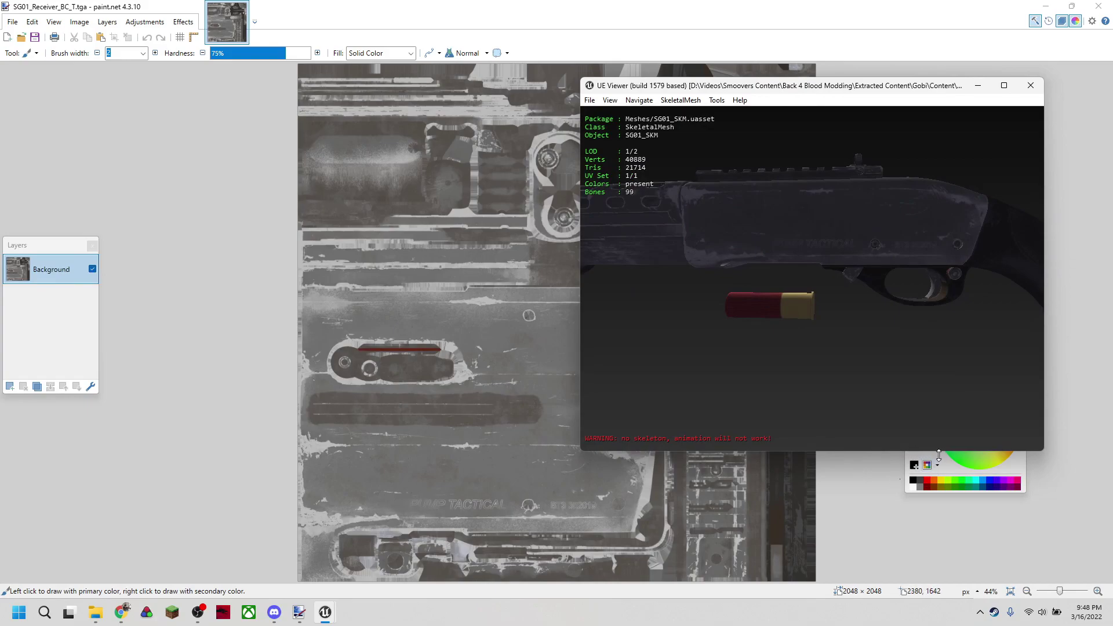
click(926, 460)
drag(945, 365, 940, 363)
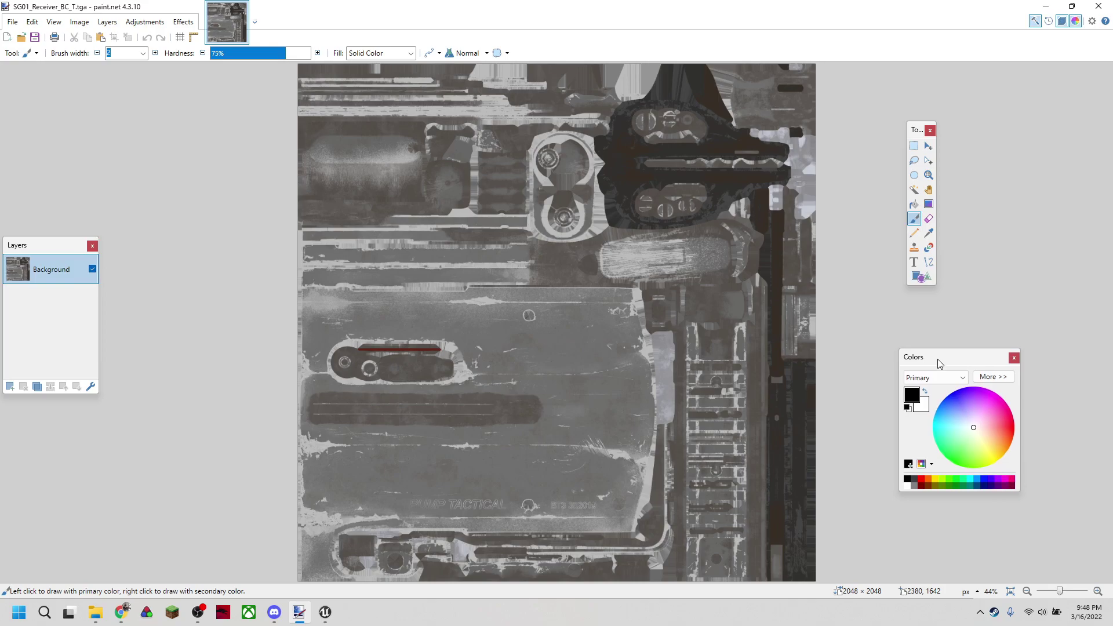
Pick bright cyan as the primary colour on the Colors panel wheel.
drag(962, 432, 936, 432)
ctrl+scroll(662, 377, up, 4)
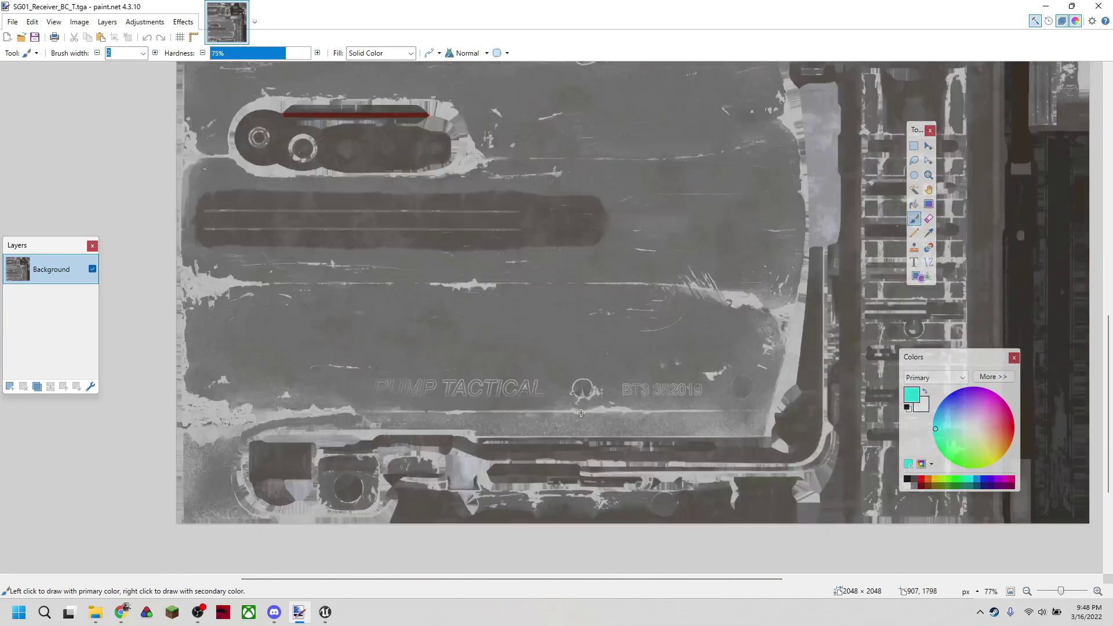
ctrl+scroll(546, 376, up, 1)
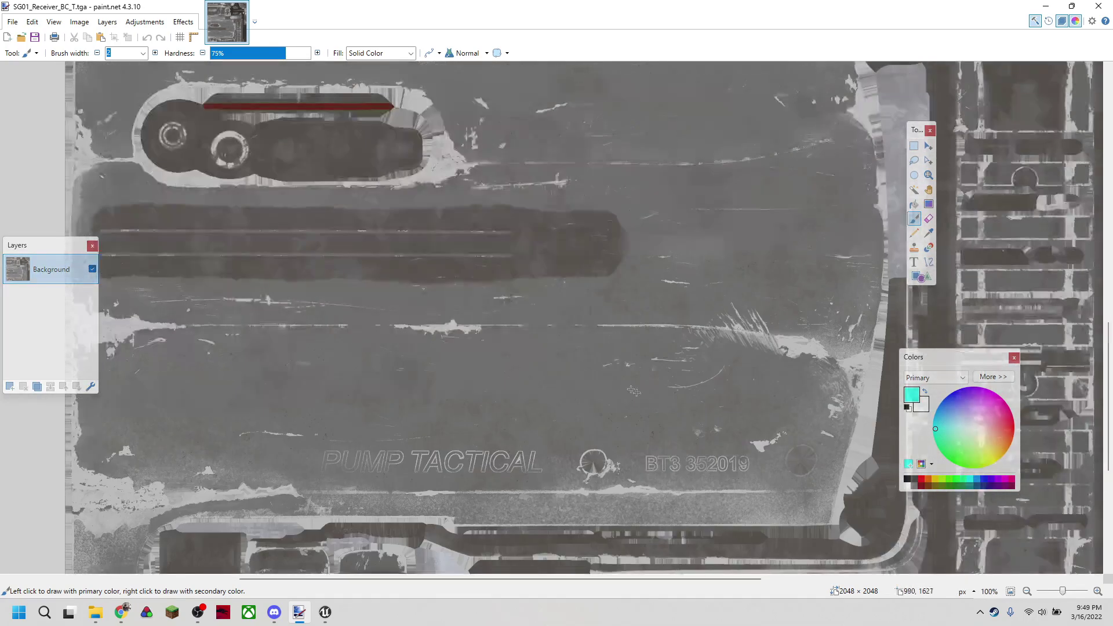
scroll(599, 383, up, 1)
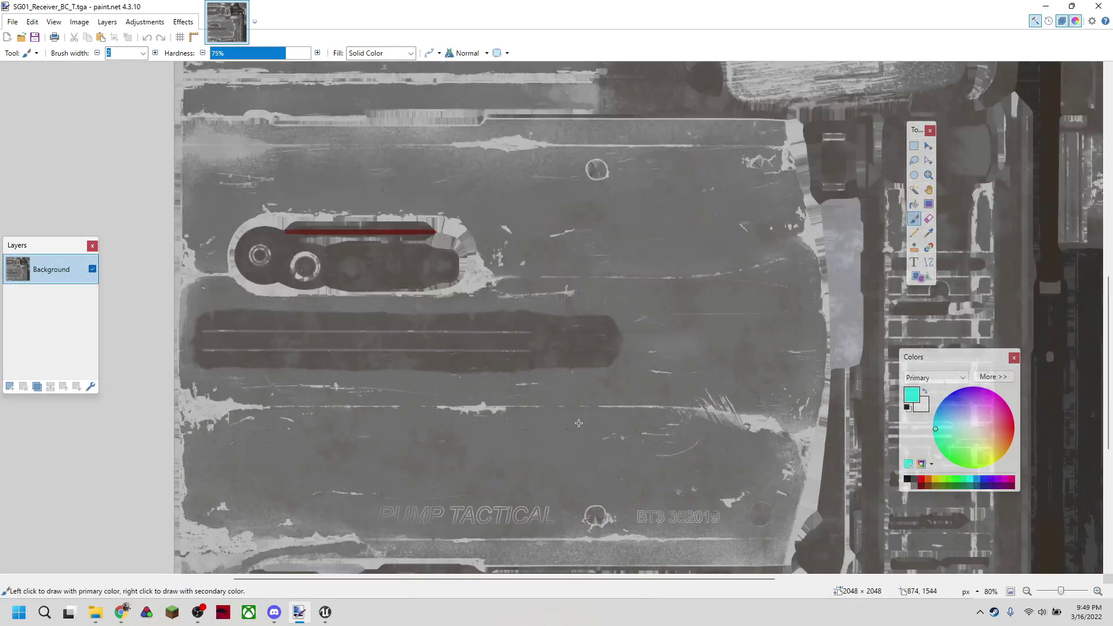
ctrl+scroll(631, 359, down, 3)
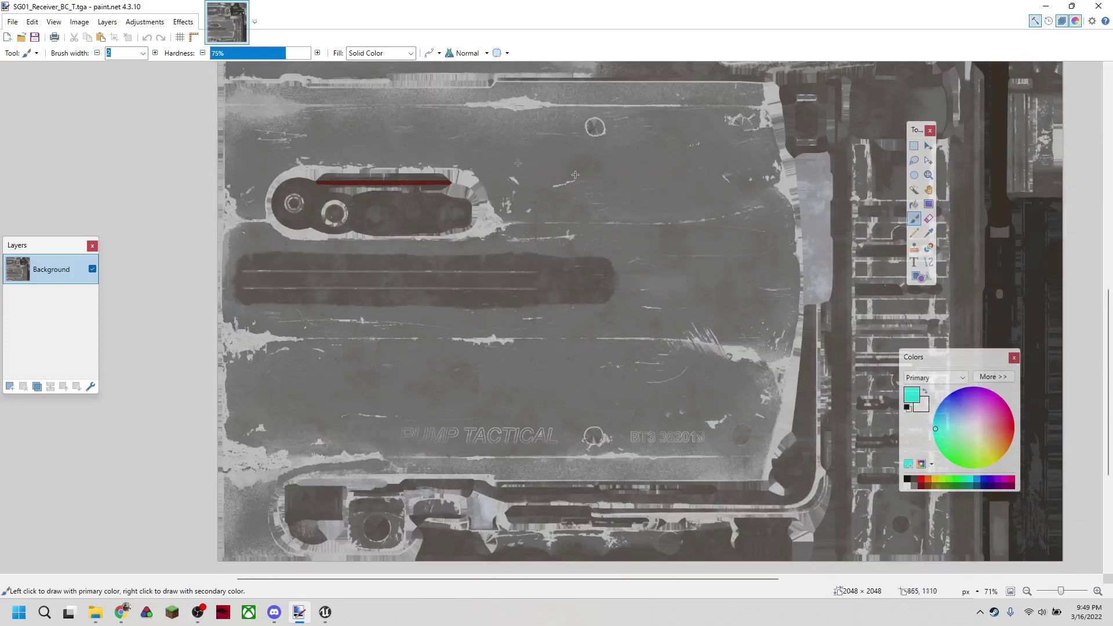
Apply a first Hue / Saturation pass: shift the hue, boost saturation, darken lightness.
click(152, 22)
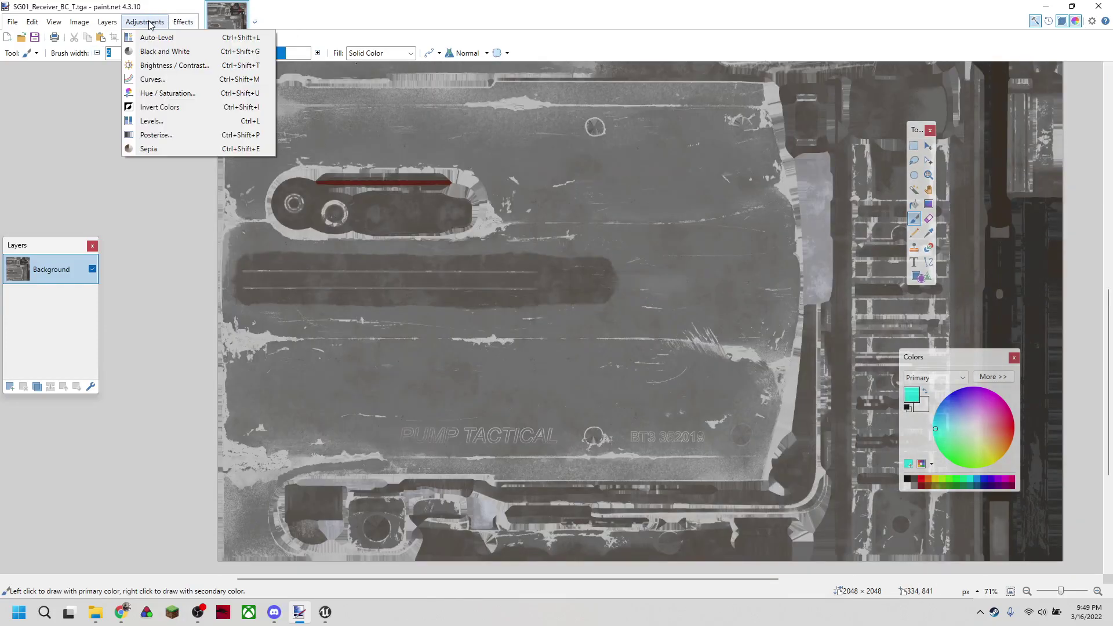
click(164, 93)
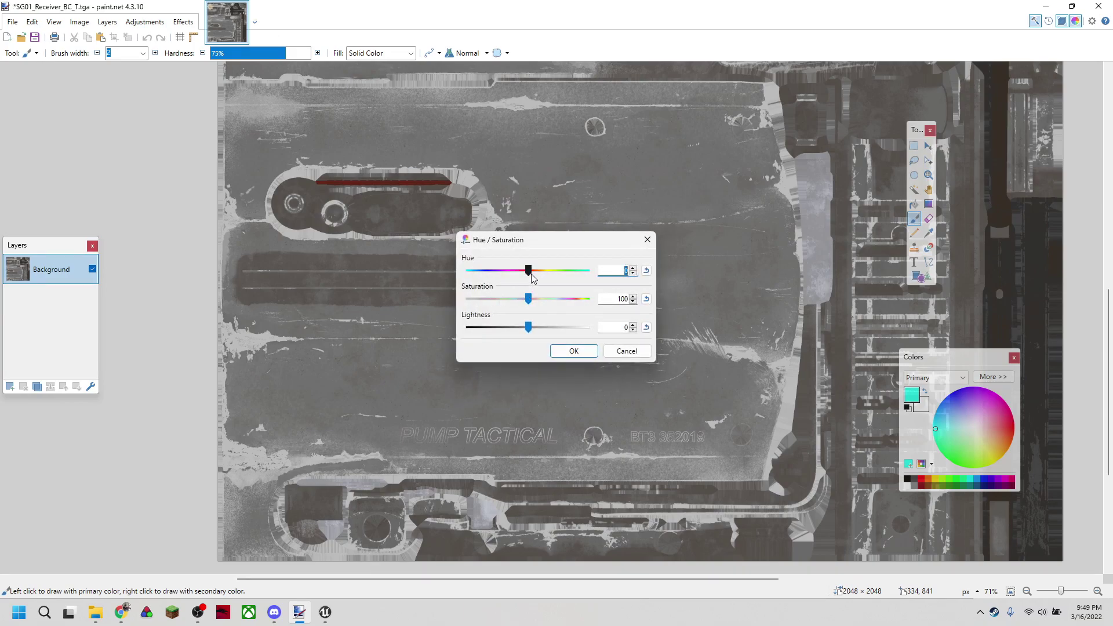
drag(530, 273, 605, 297)
drag(545, 270, 467, 272)
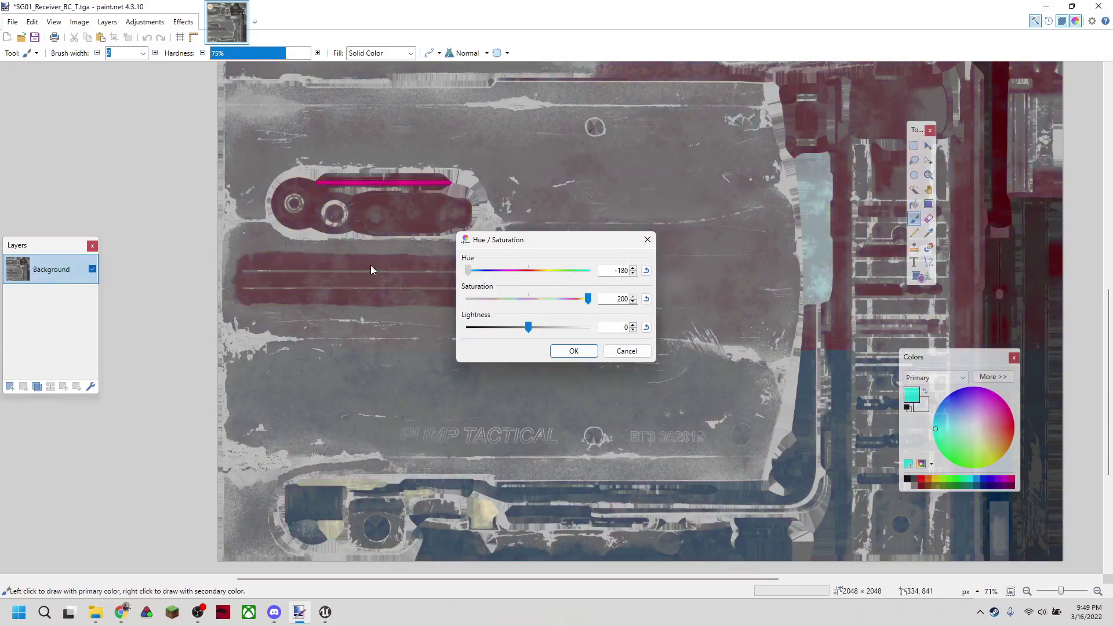
drag(531, 330, 512, 328)
click(572, 350)
Apply two more Hue / Saturation passes until the receiver metal turns bright yellow.
click(145, 22)
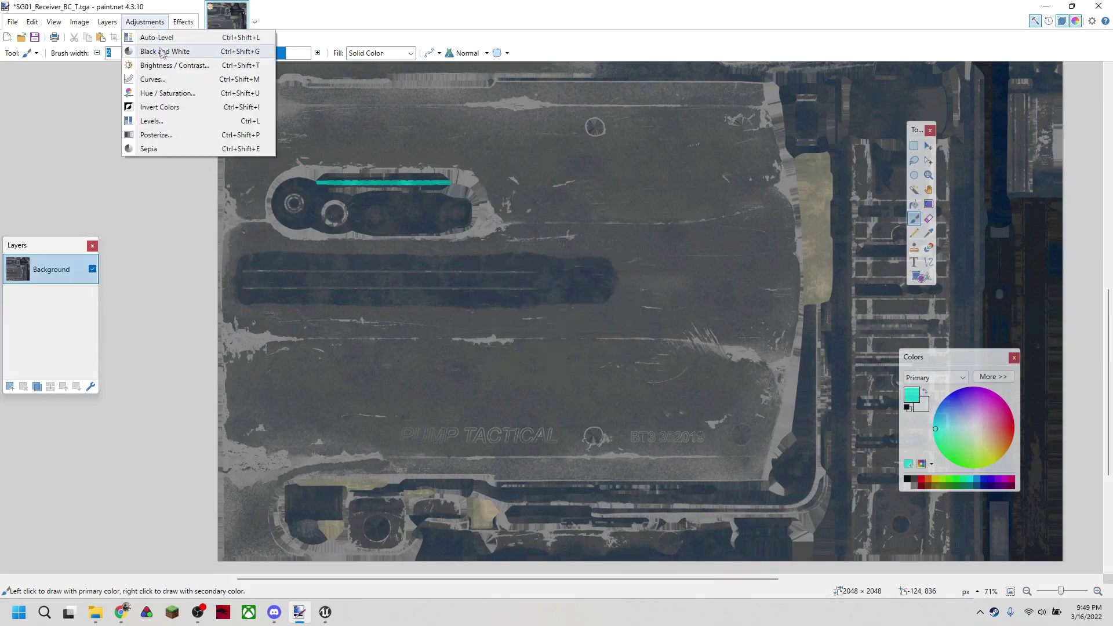
click(151, 92)
drag(468, 270, 502, 272)
mouse_move(599, 298)
mouse_down()
mouse_move(539, 295)
mouse_move(552, 298)
mouse_move(525, 326)
mouse_move(566, 298)
mouse_move(592, 298)
mouse_up()
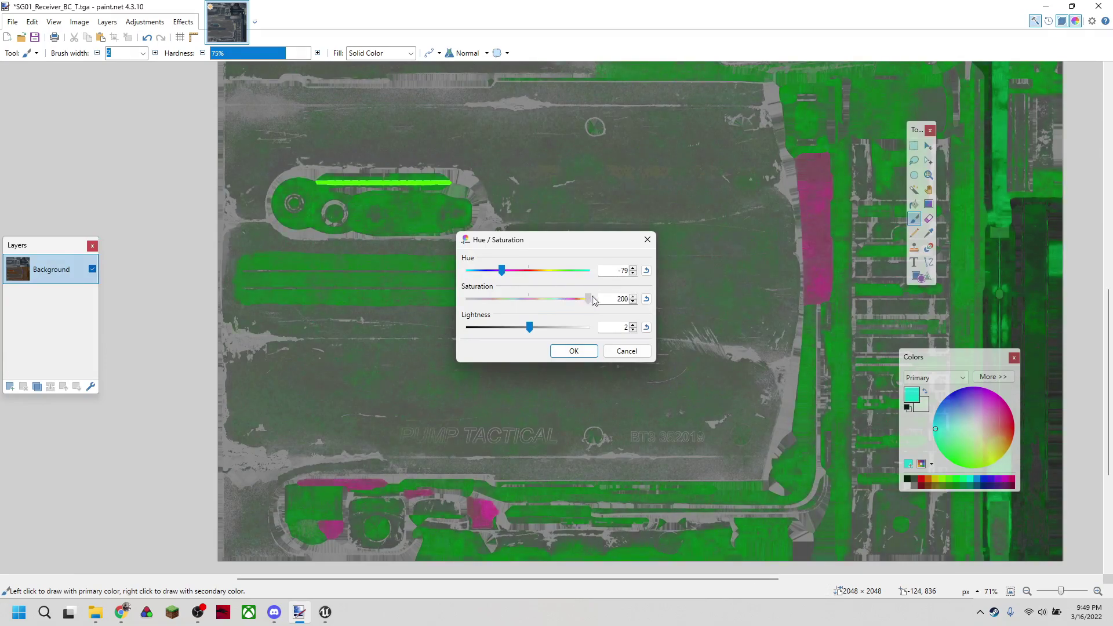
click(573, 351)
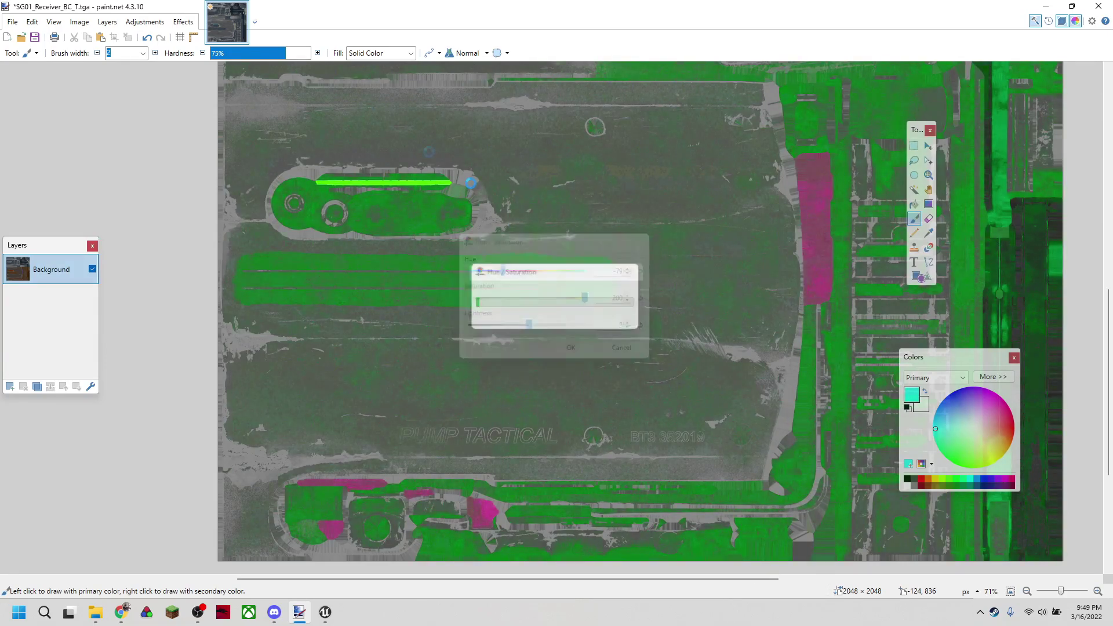
click(144, 22)
click(165, 92)
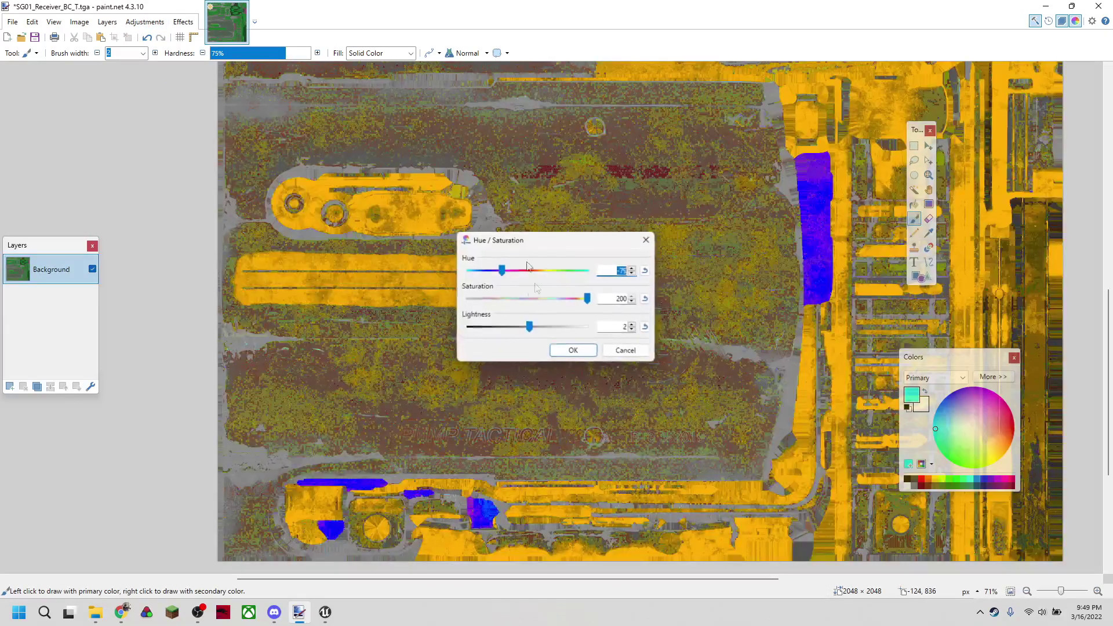
click(565, 352)
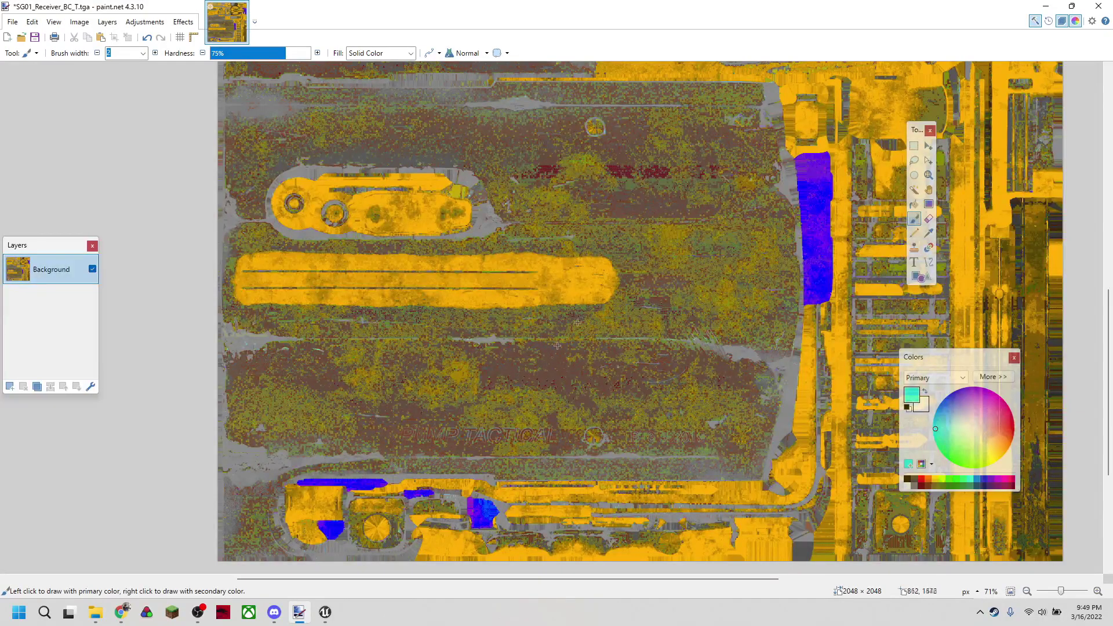
Save over SG01_Receiver_BC_T.tga with the default TGA settings and close paint.net.
scroll(621, 331, up, 2)
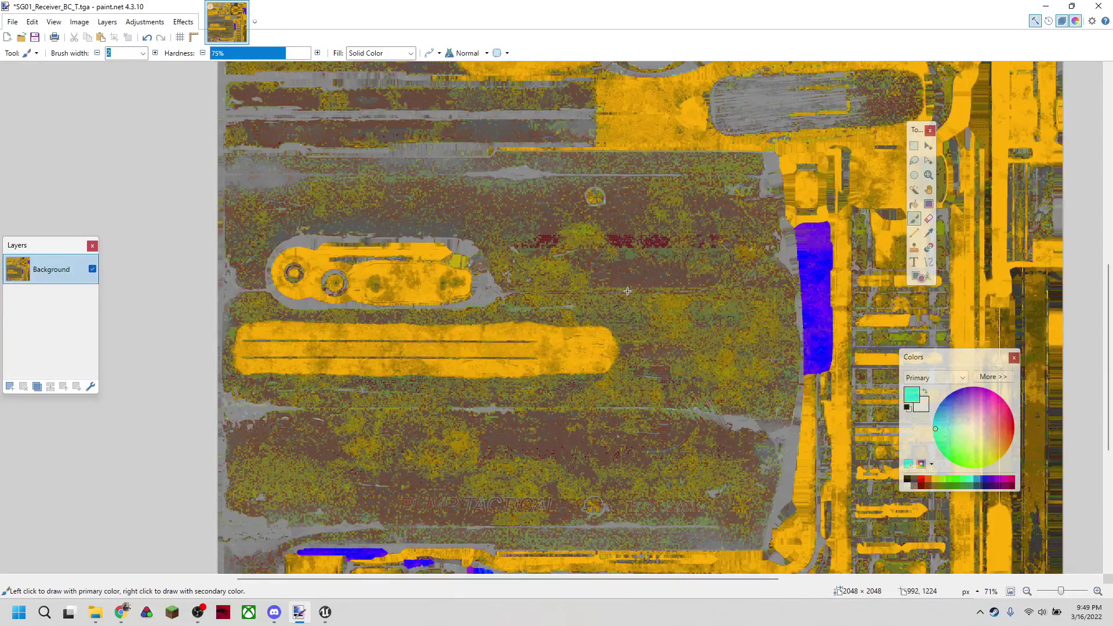
ctrl+scroll(627, 291, down, 4)
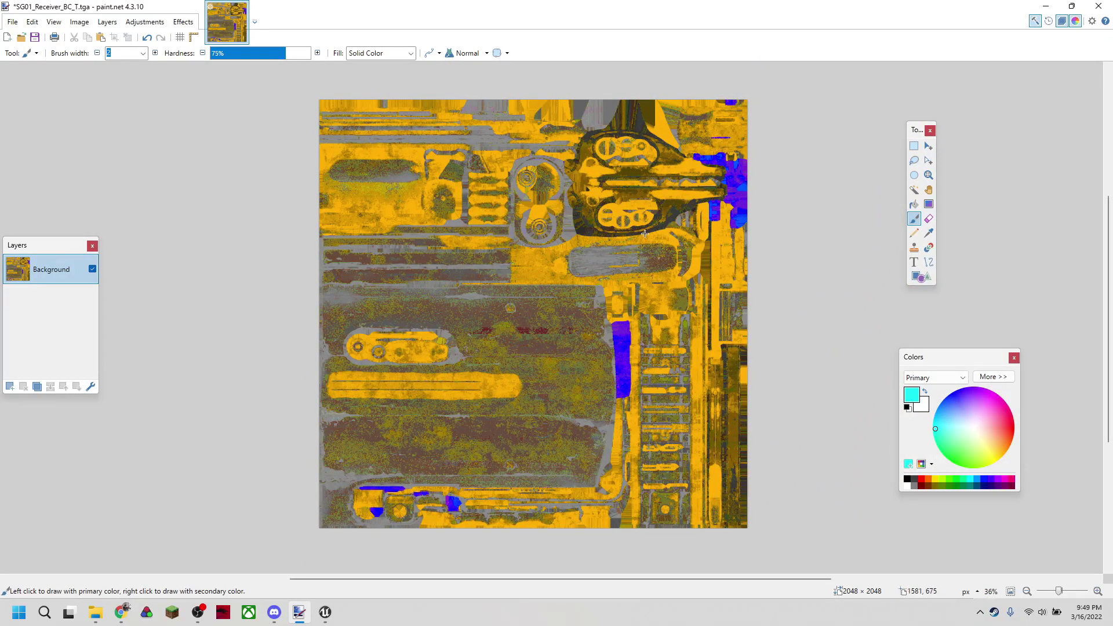
key(ctrl+s)
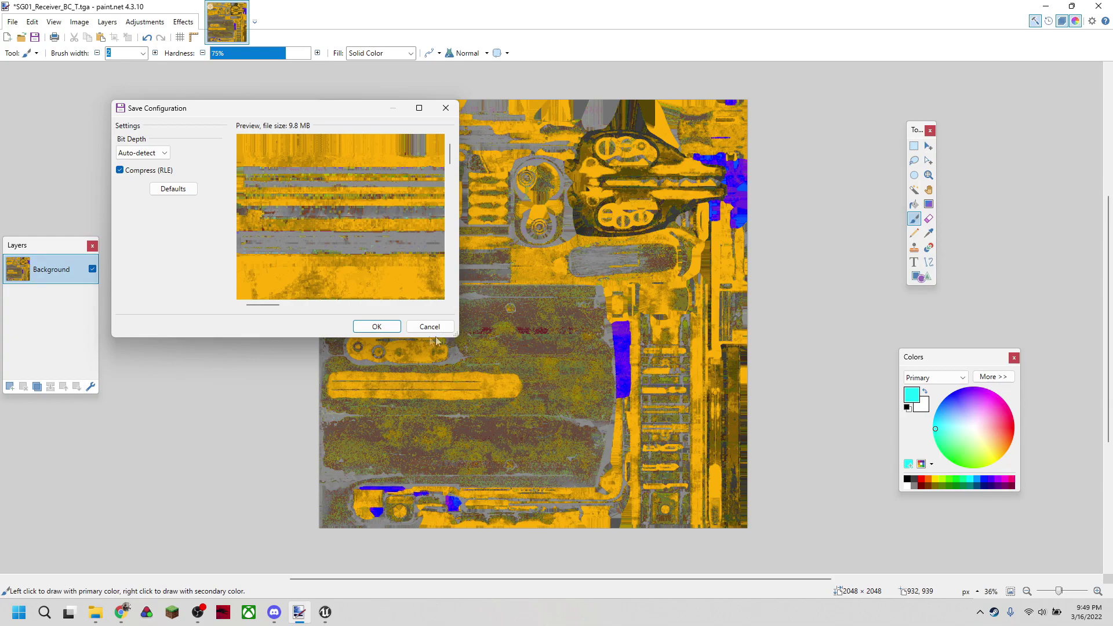
click(377, 327)
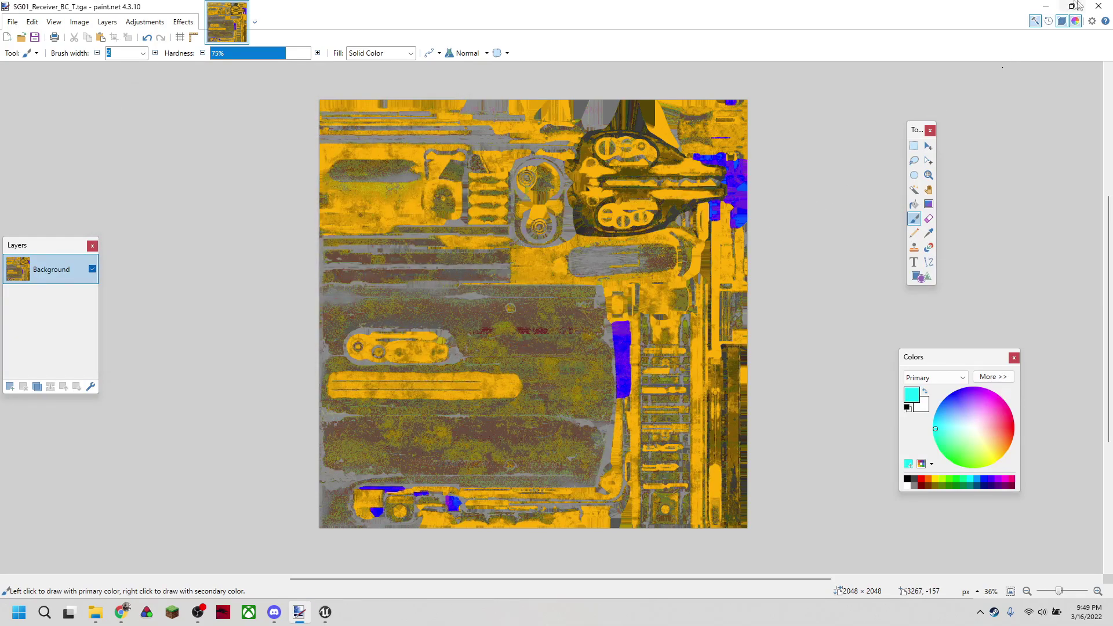
click(1099, 8)
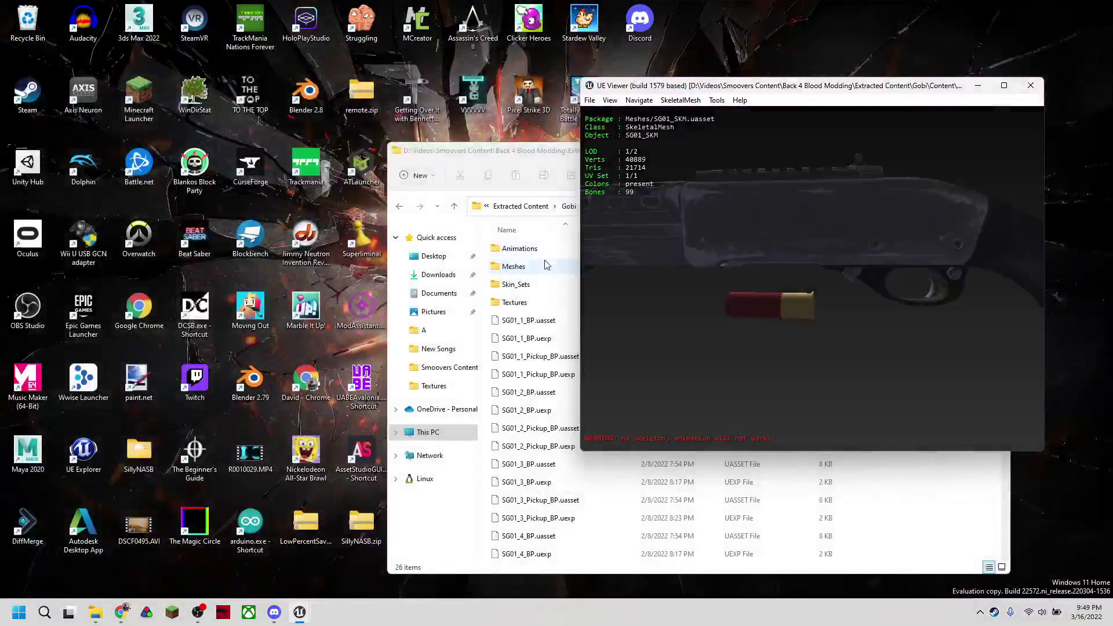
Close UE Viewer and browse to B4B Modding Tutorial > Exported Shotgun > Textures.
click(1022, 87)
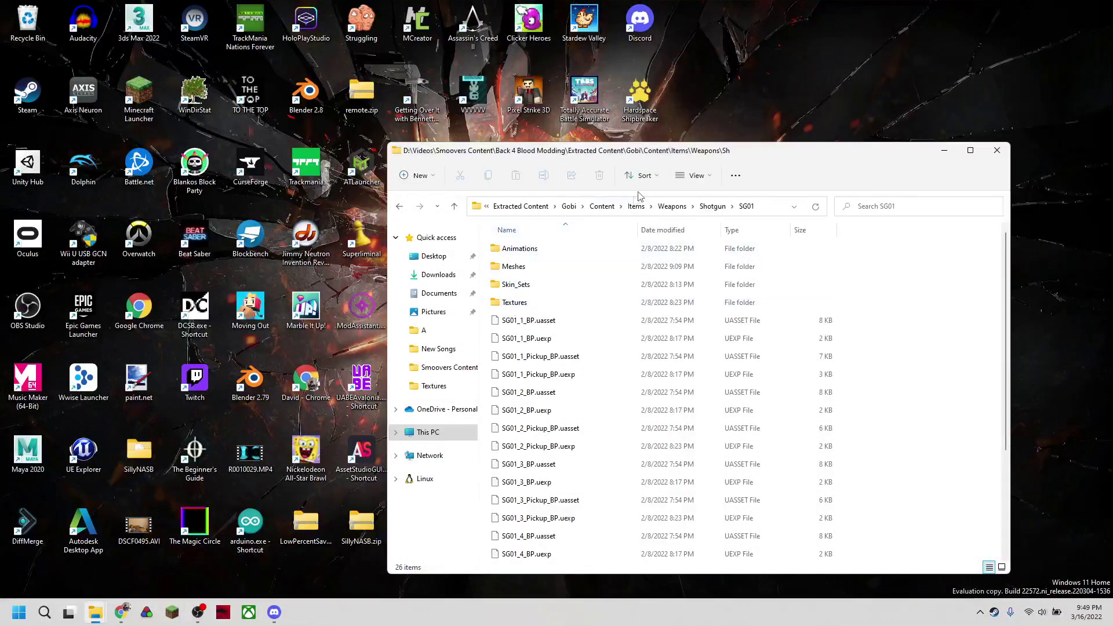
mouse_move(93, 619)
click(151, 556)
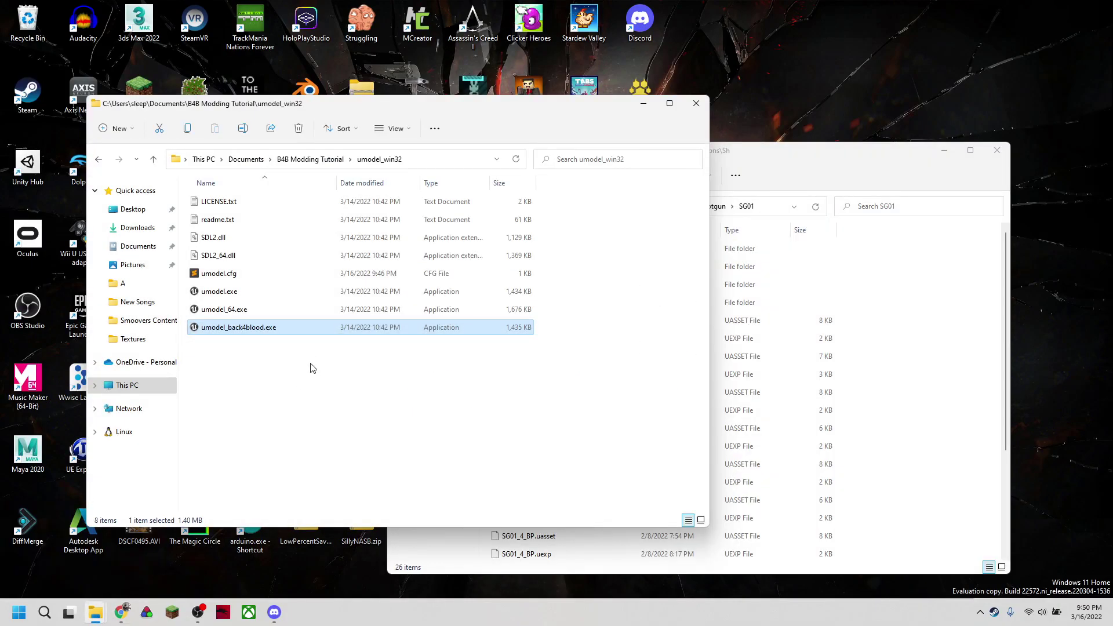
click(321, 160)
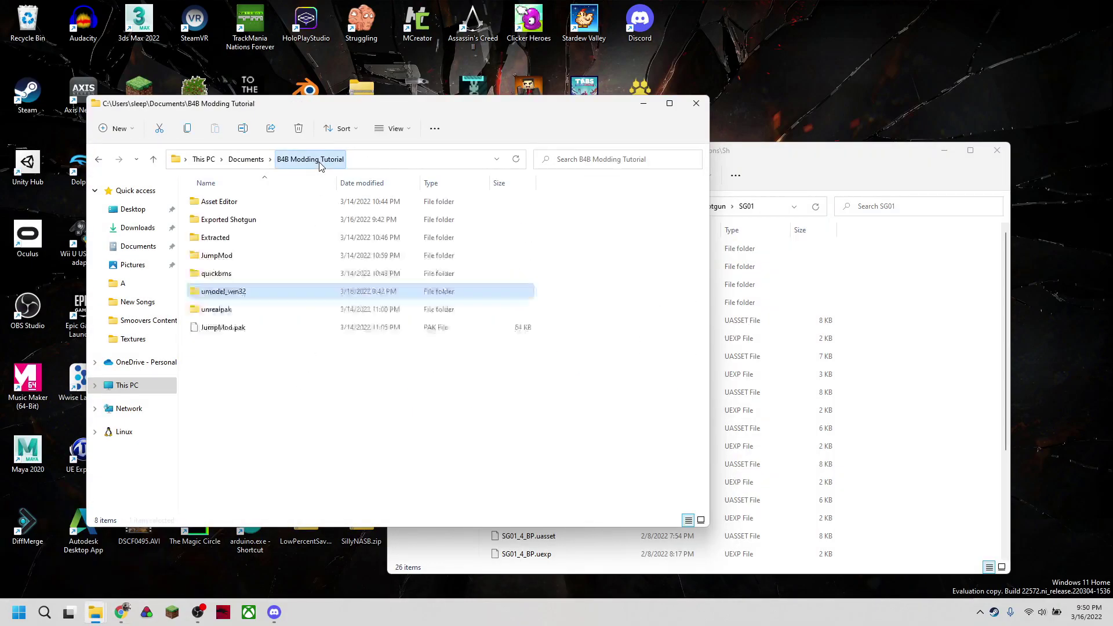
click(249, 237)
double_click(249, 223)
double_click(228, 238)
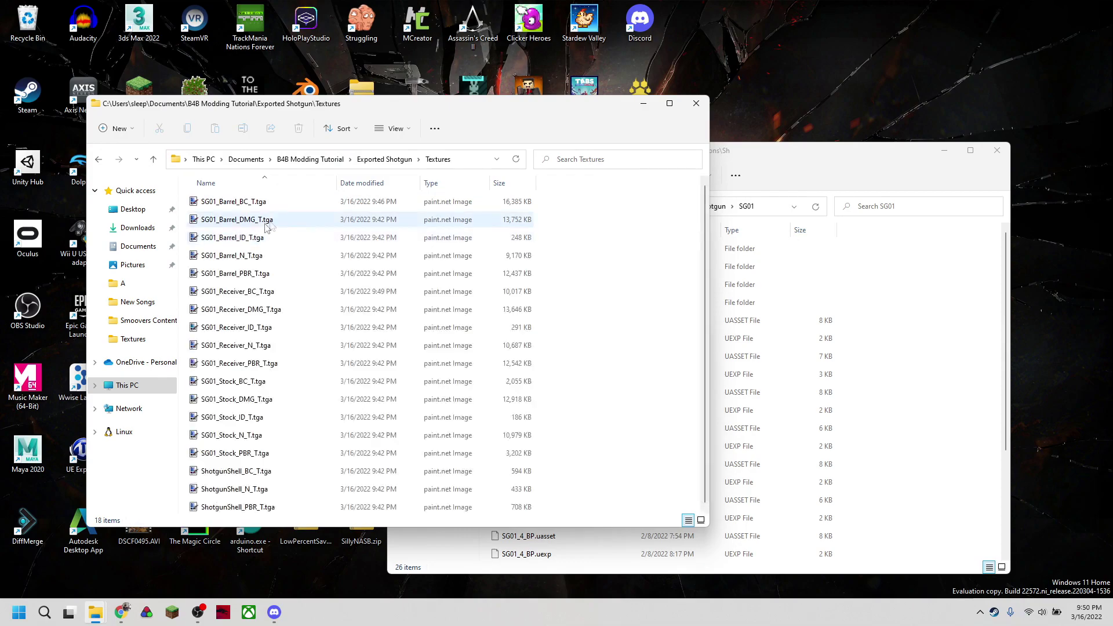
Open SG01_Receiver_BC_T.tga to check the yellow recolour, then close it.
drag(567, 203, 355, 213)
click(270, 293)
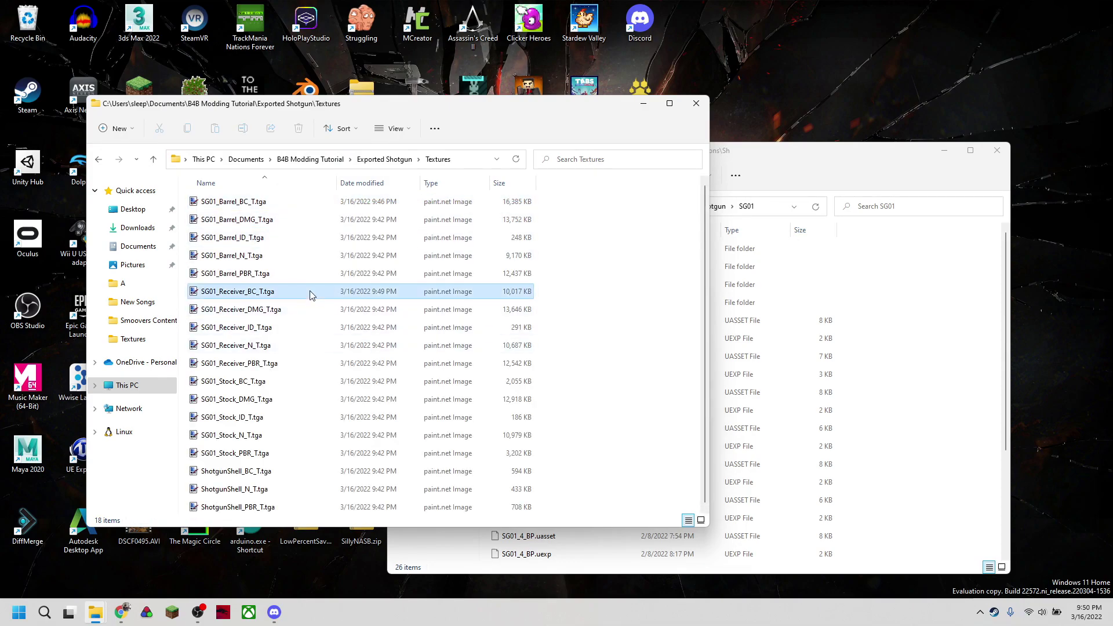
double_click(270, 293)
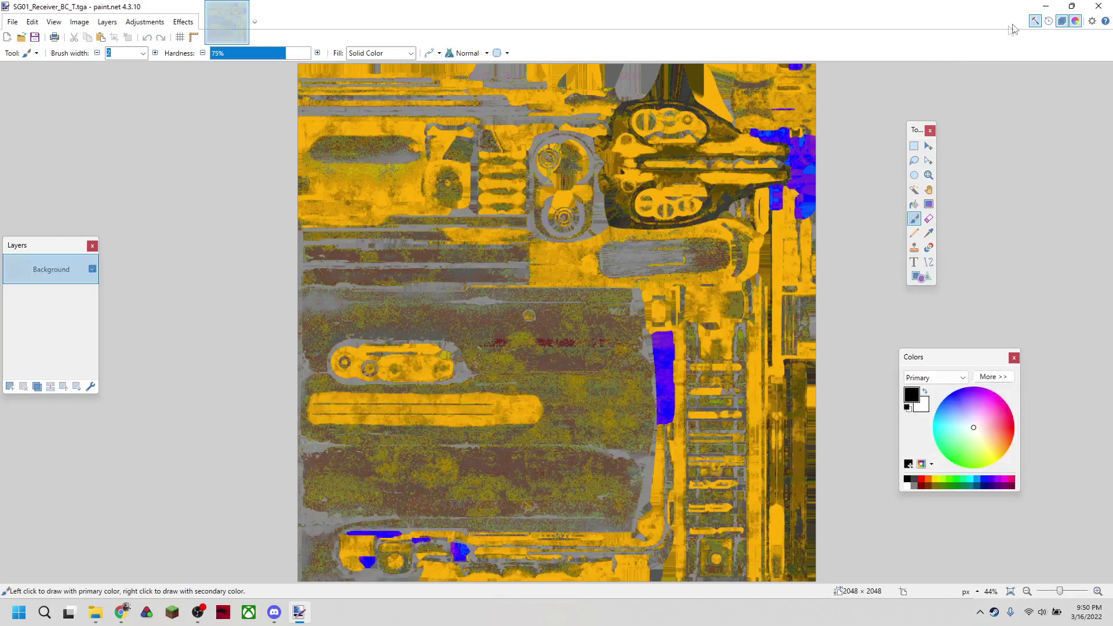
click(1098, 5)
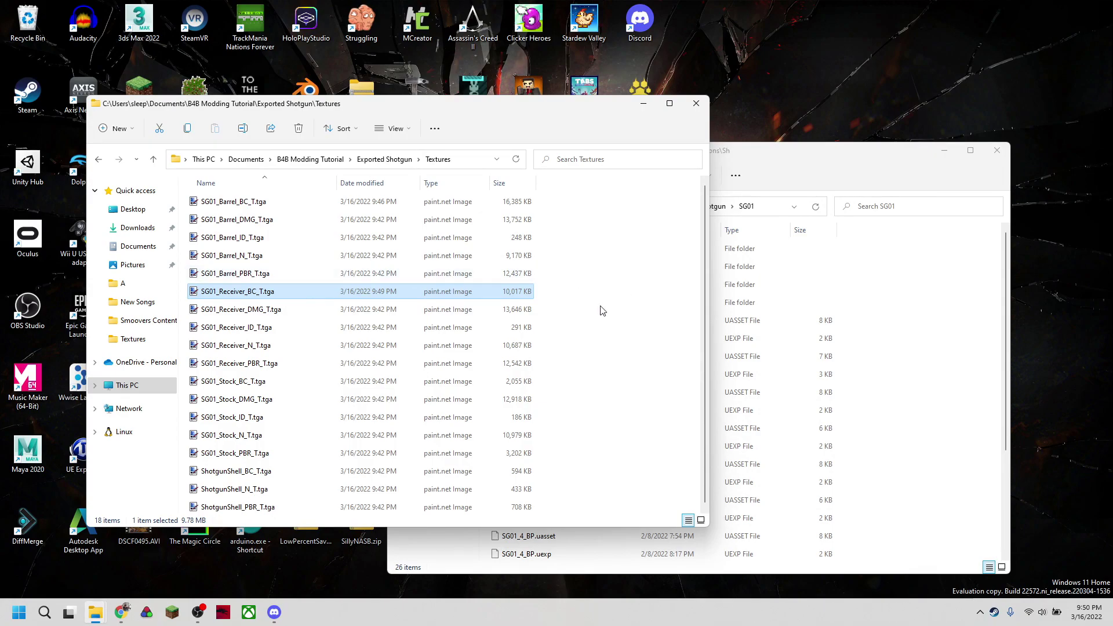
Select part of the SG01 folder path, then minimise both the Textures and SG01 windows.
click(917, 318)
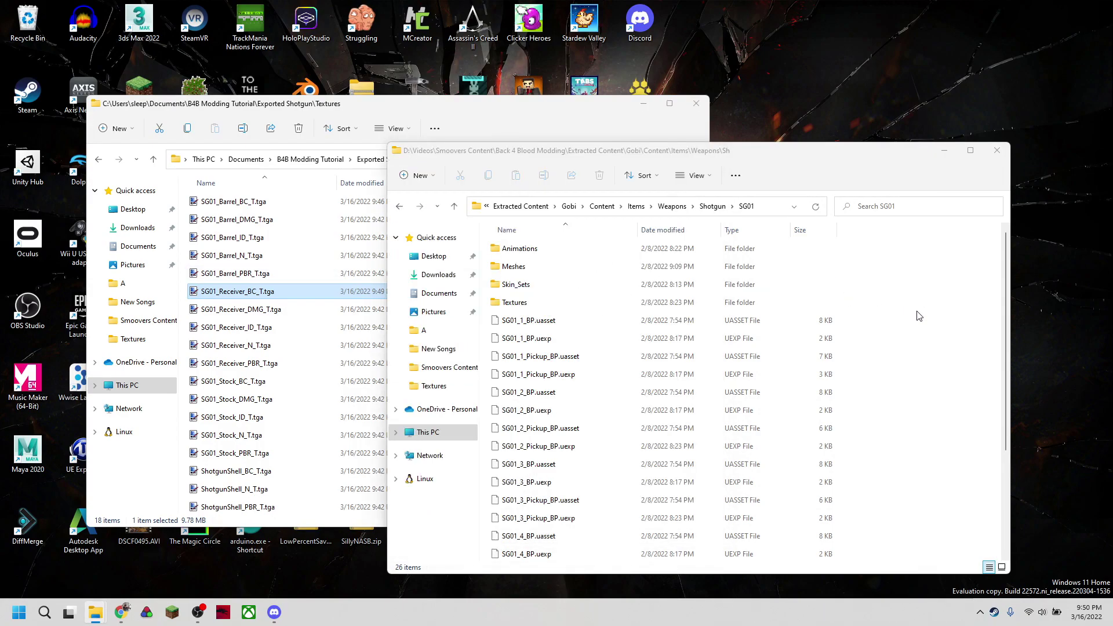
click(771, 210)
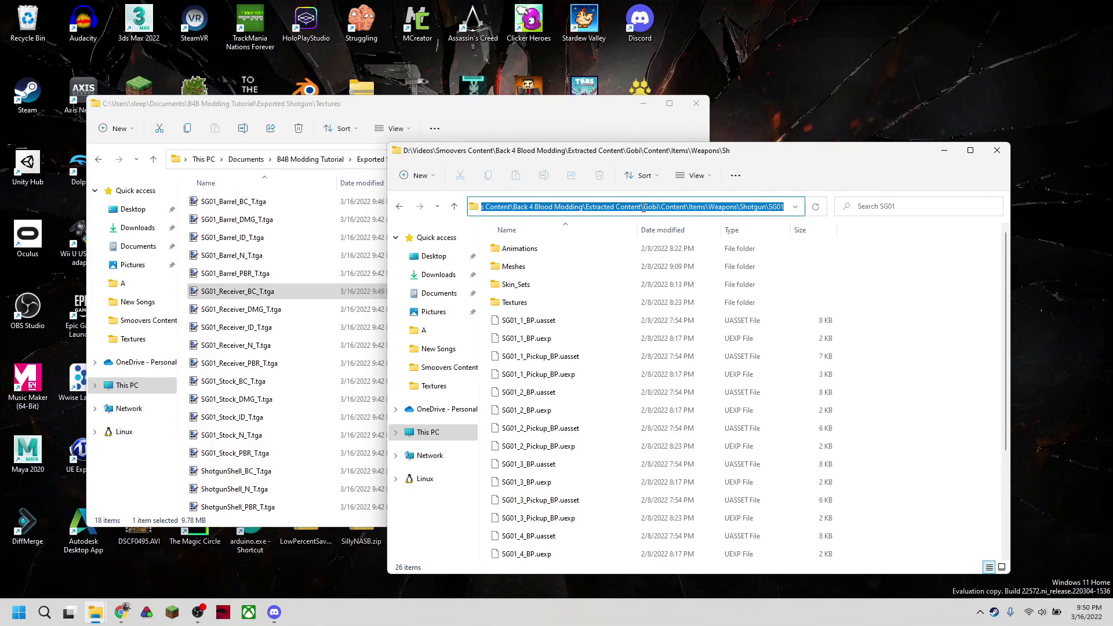
drag(644, 207, 786, 207)
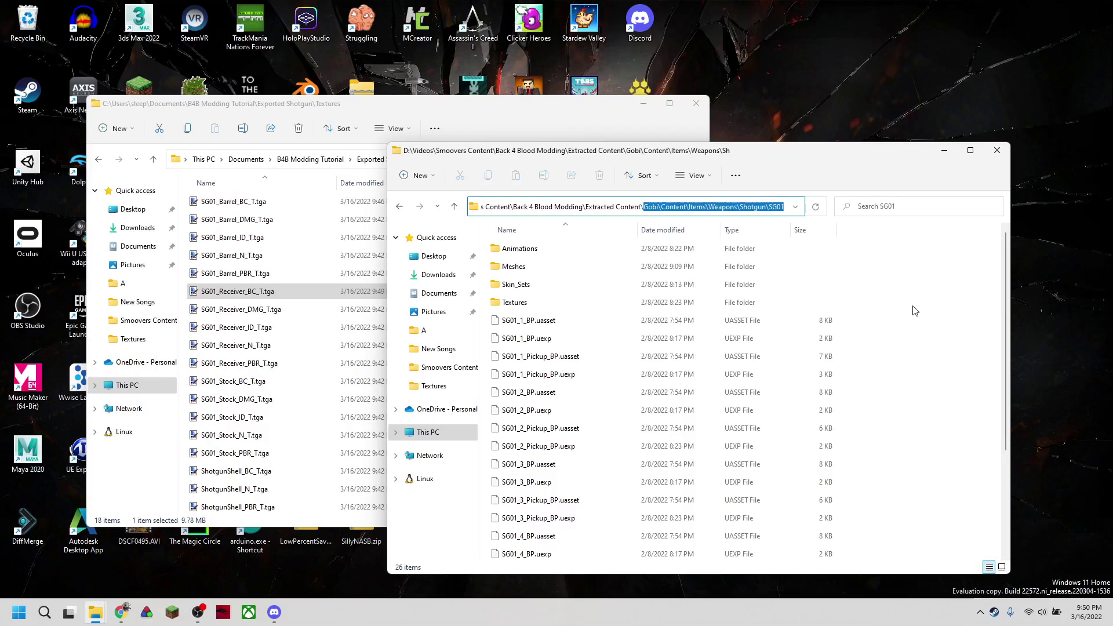
click(631, 108)
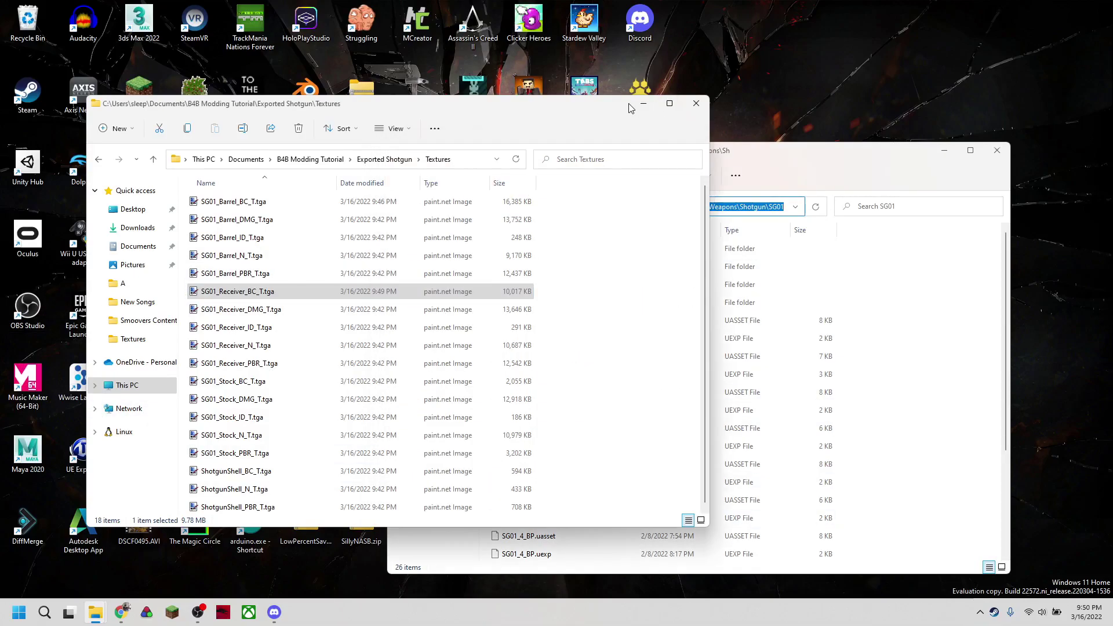
click(642, 103)
click(944, 150)
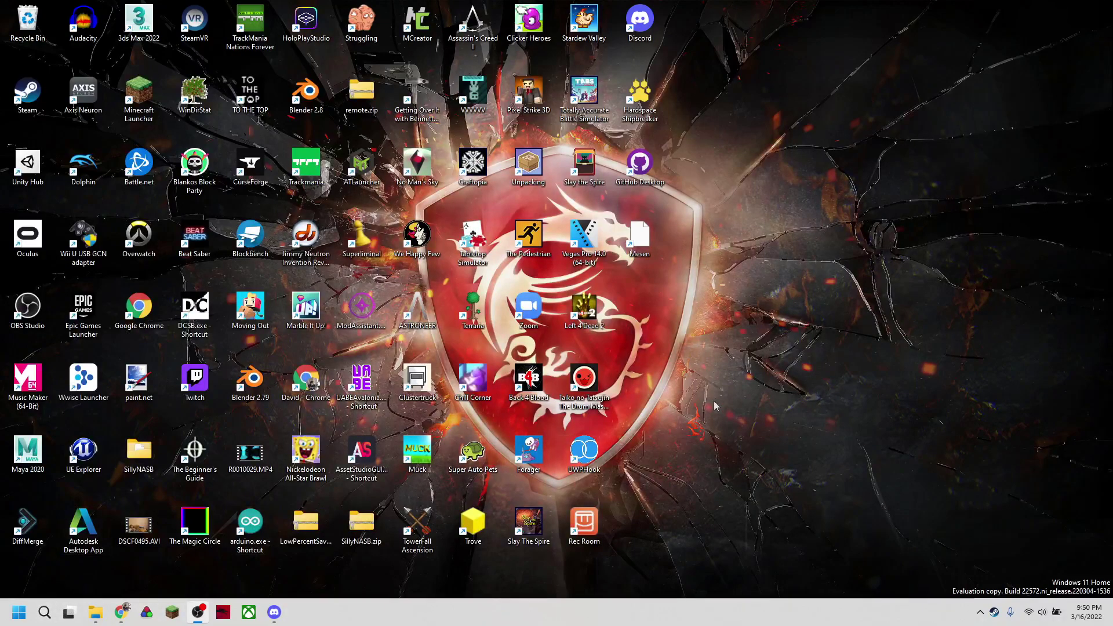
Launch Epic Games Launcher and open the B4BAssets 4.25 project from the Unreal Engine library.
double_click(98, 322)
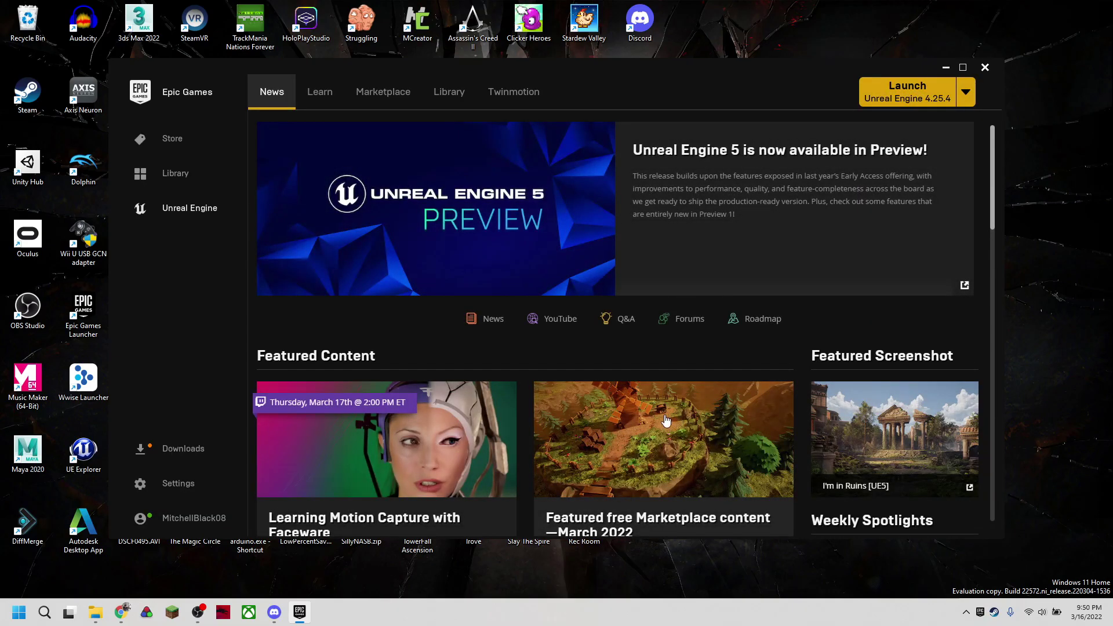
click(437, 99)
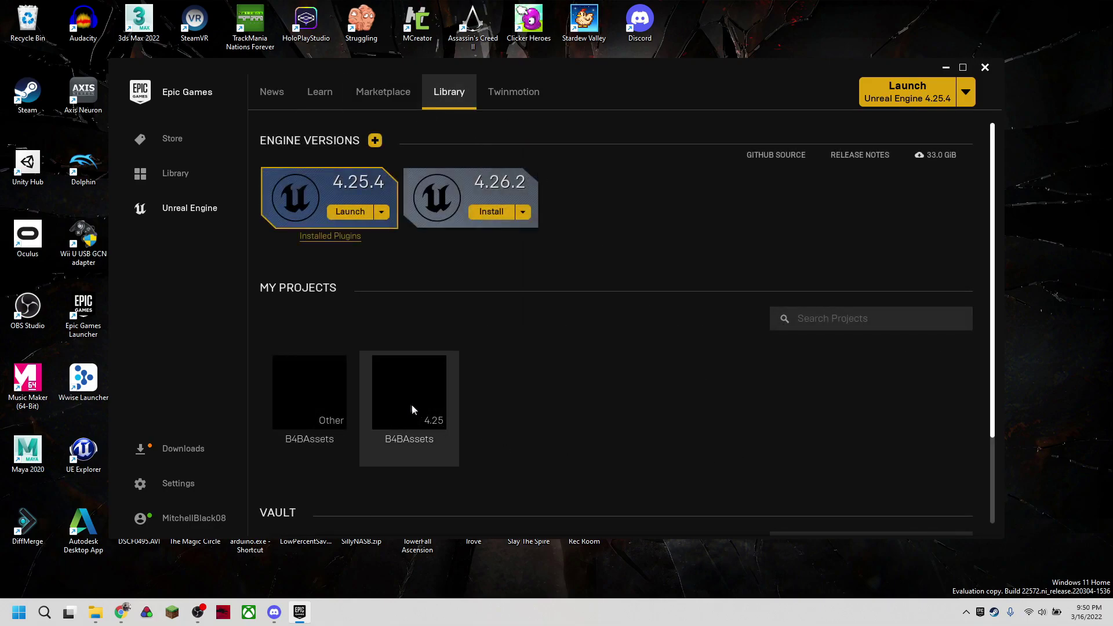
click(412, 406)
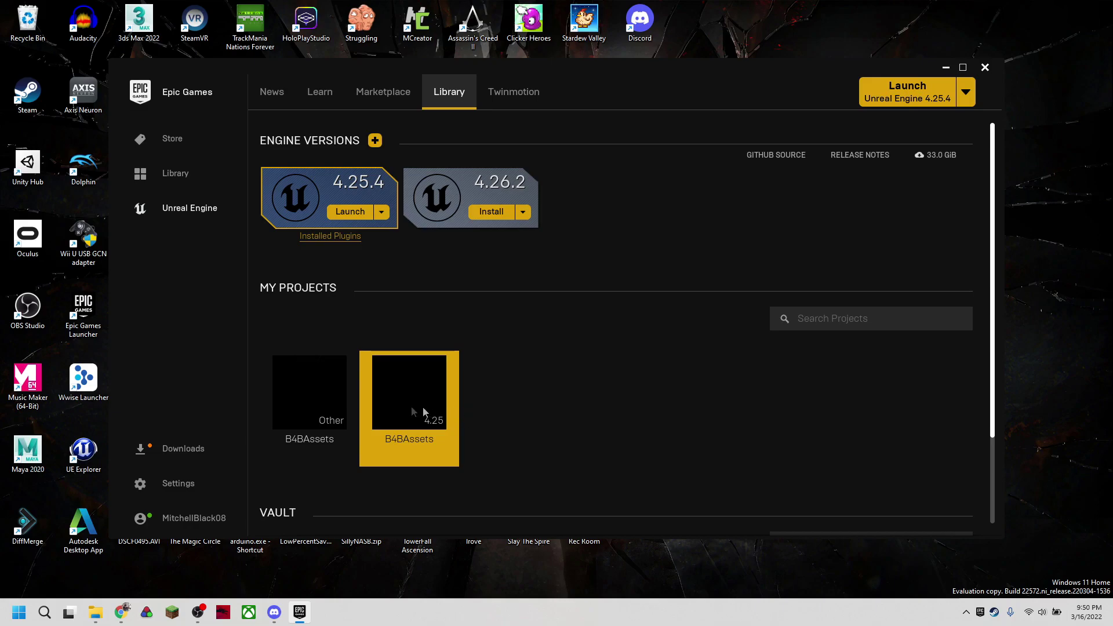
mouse_move(429, 403)
double_click(434, 422)
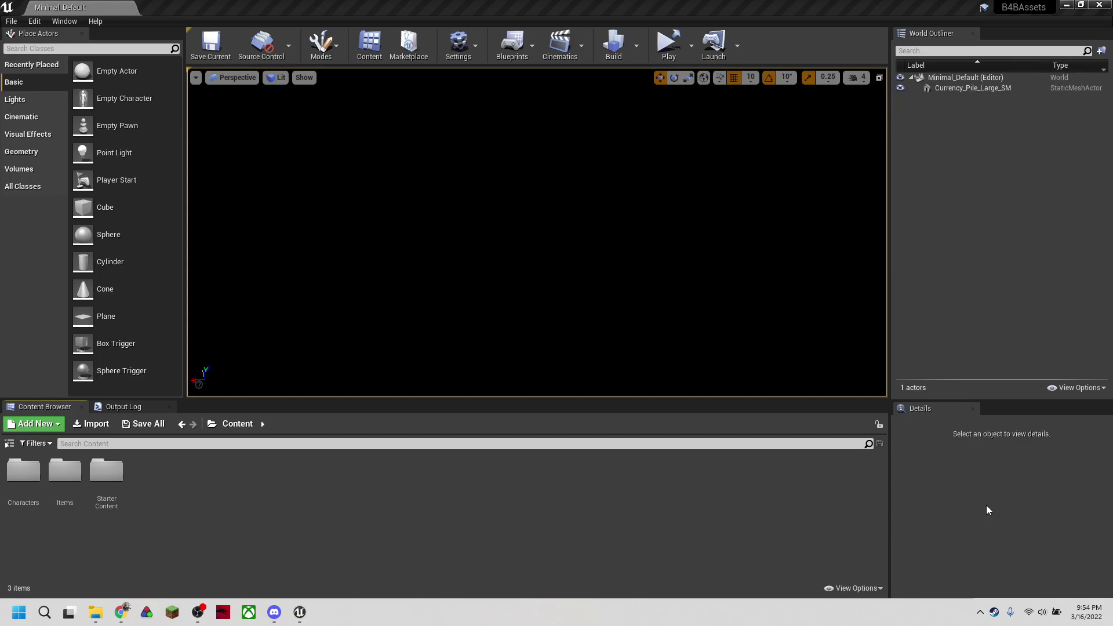
click(973, 307)
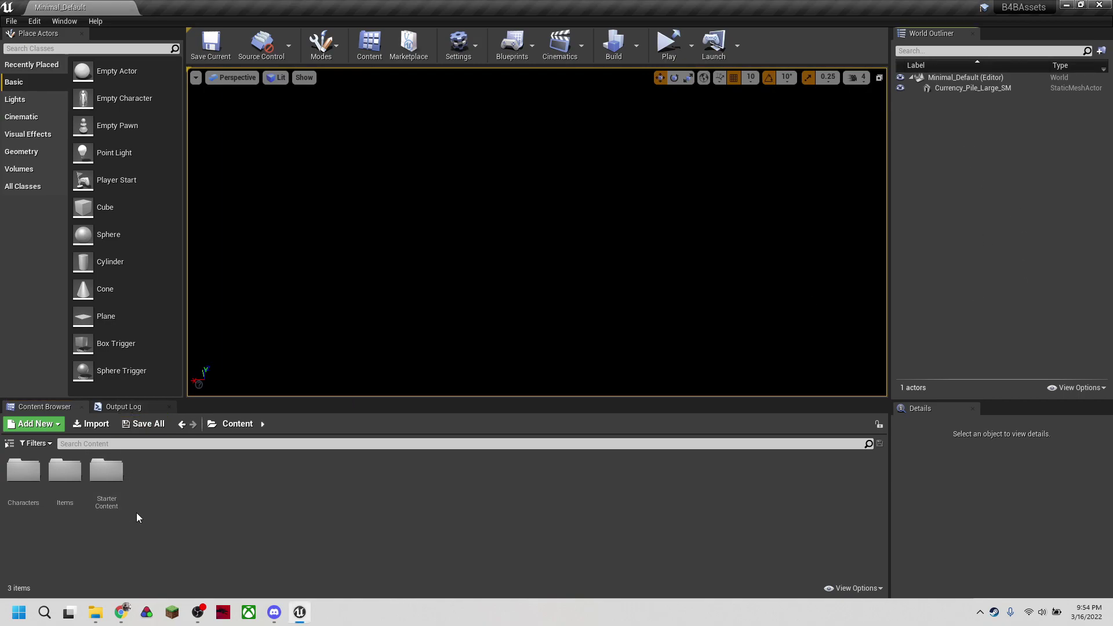
double_click(111, 477)
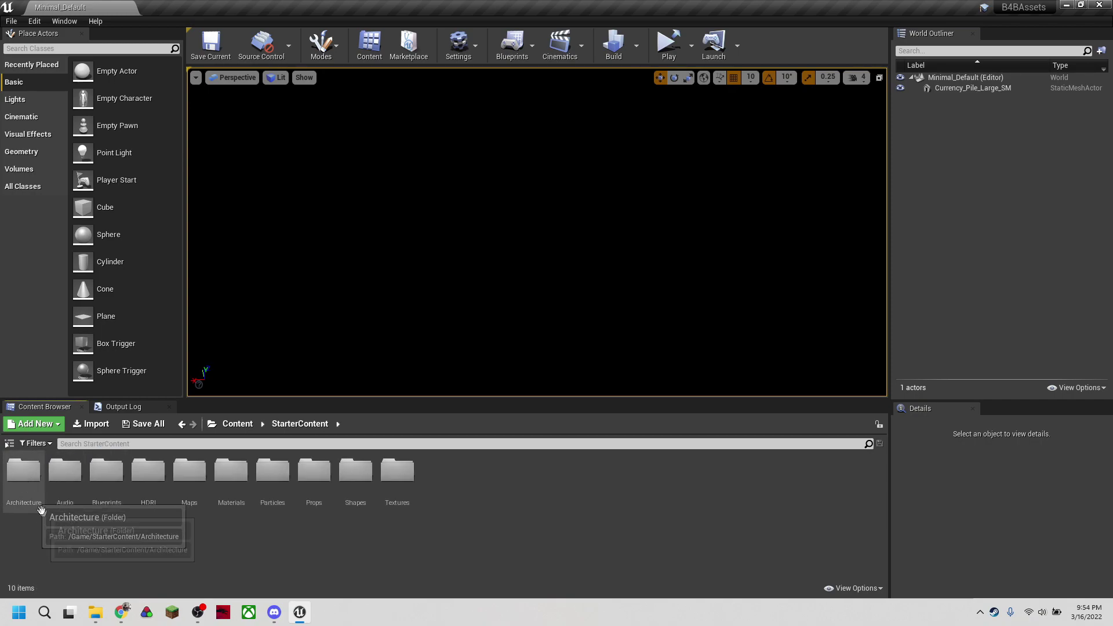
click(396, 490)
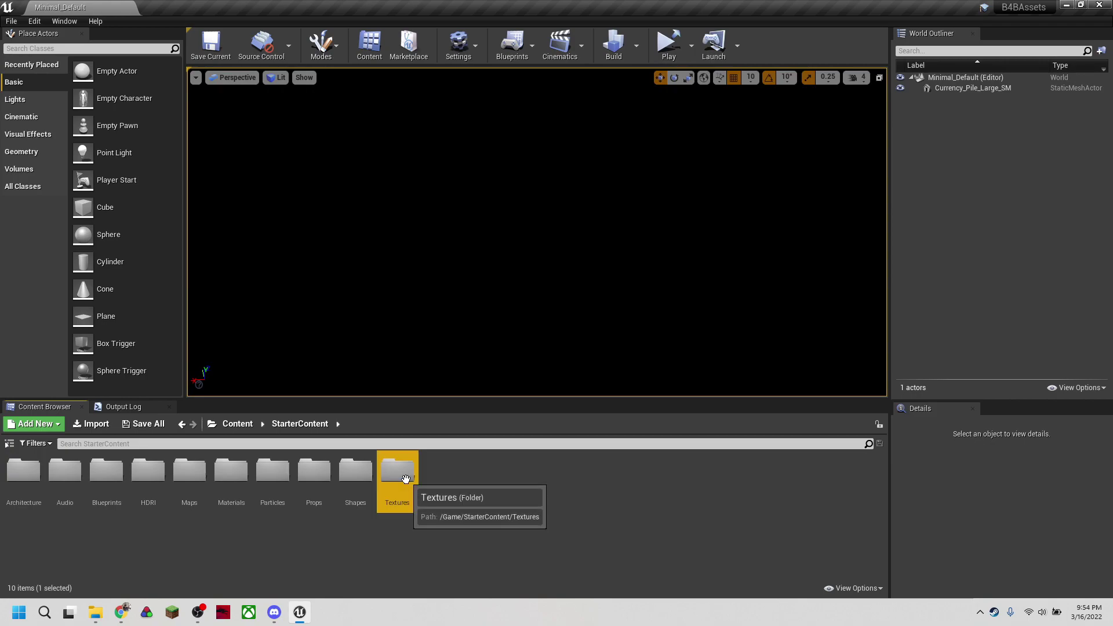
shift+click(23, 472)
ctrl+click(179, 481)
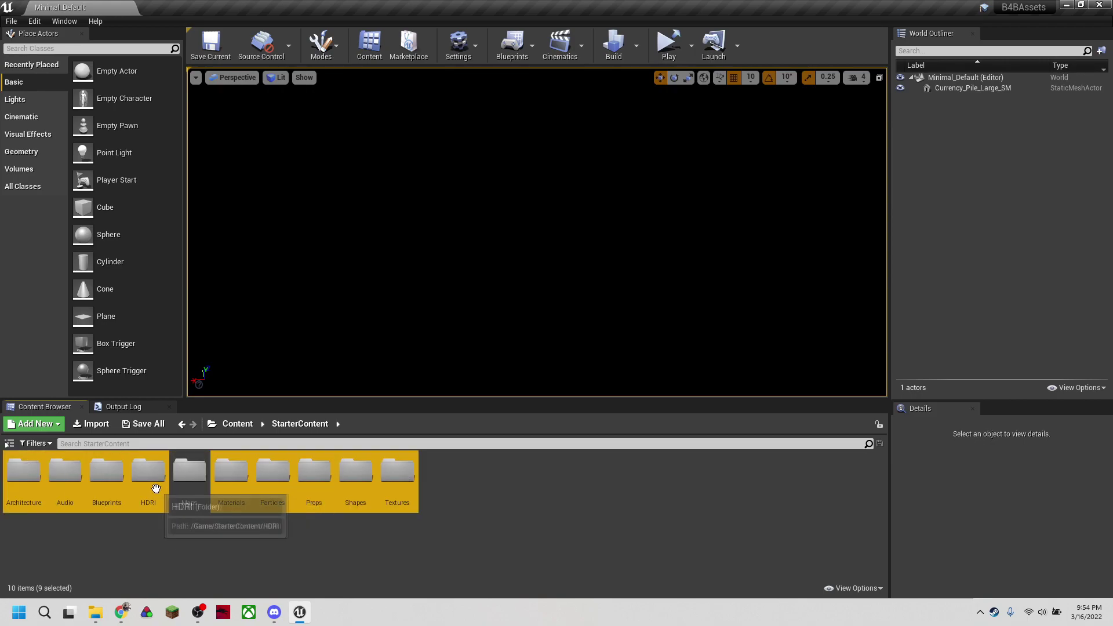
key(Delete)
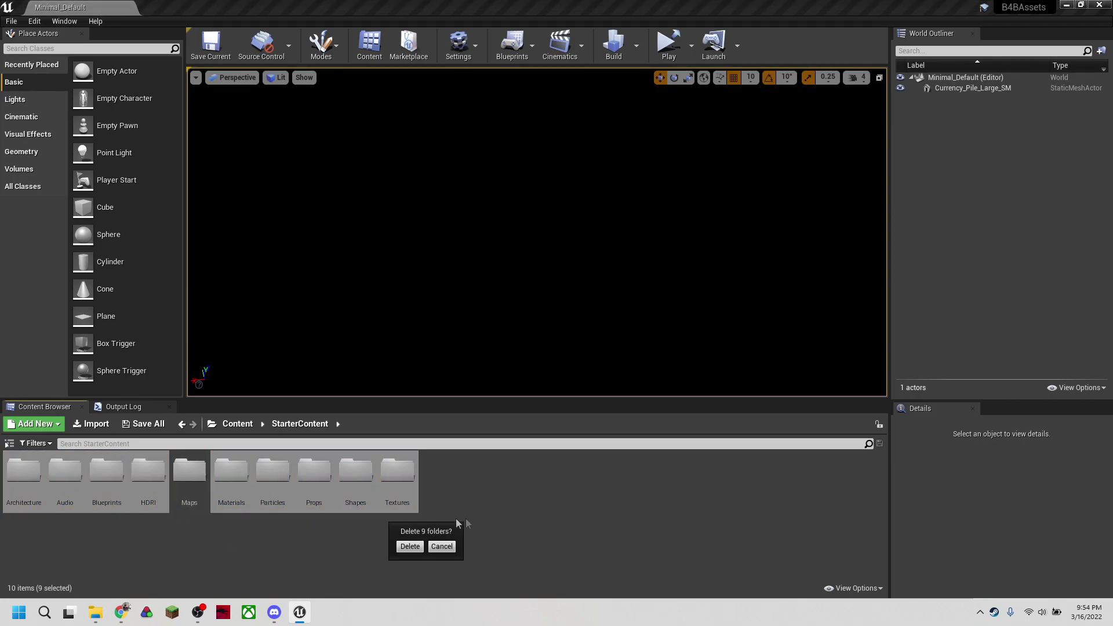
click(409, 546)
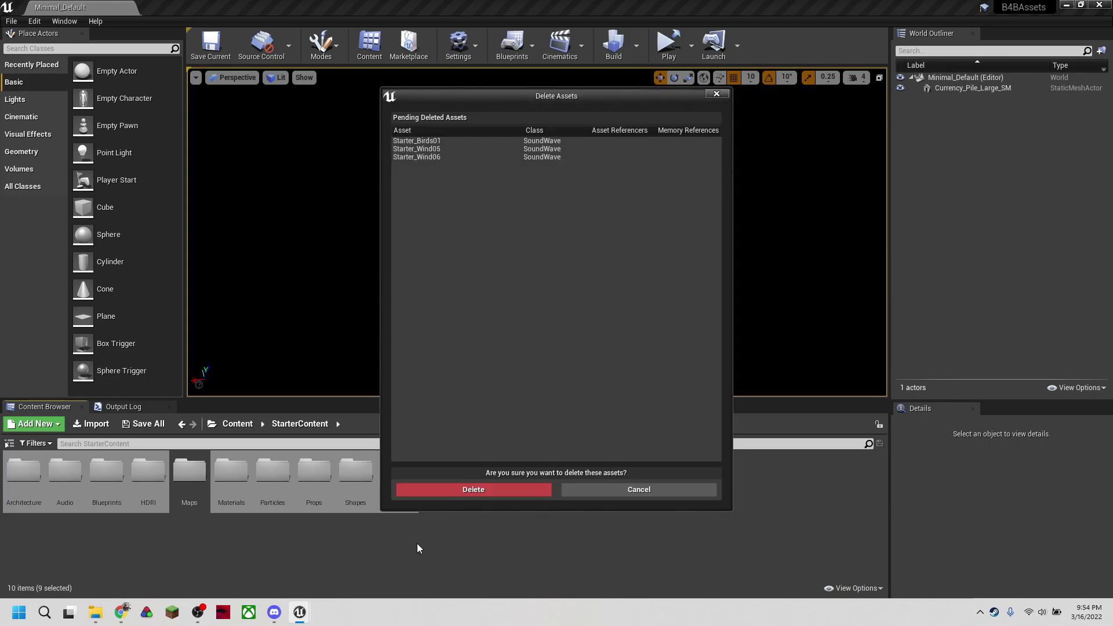
click(595, 490)
click(243, 543)
double_click(121, 482)
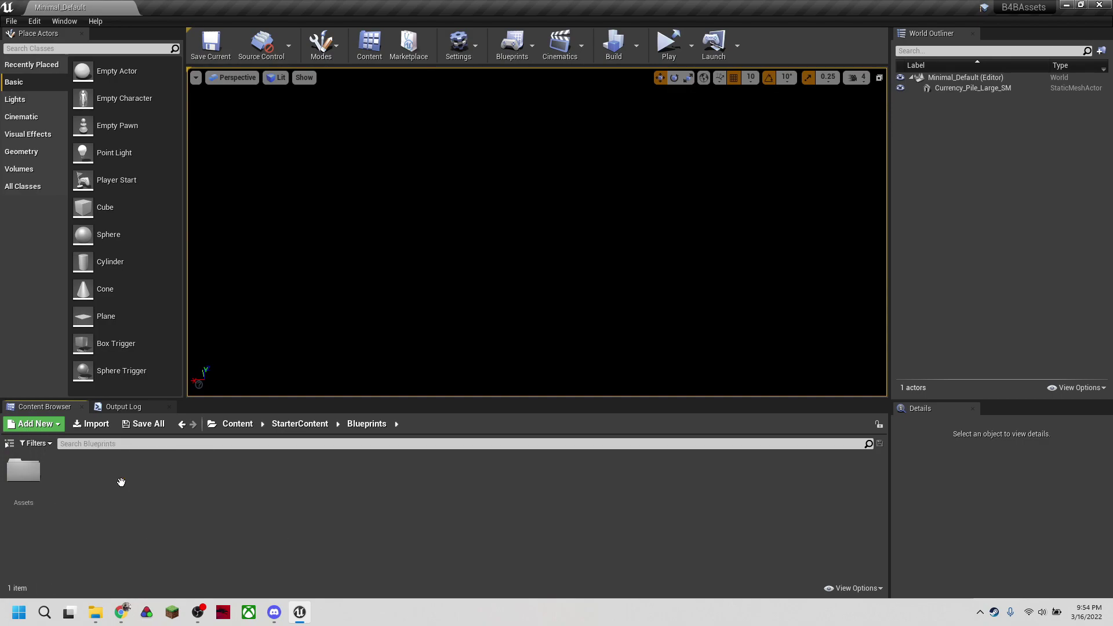
double_click(25, 474)
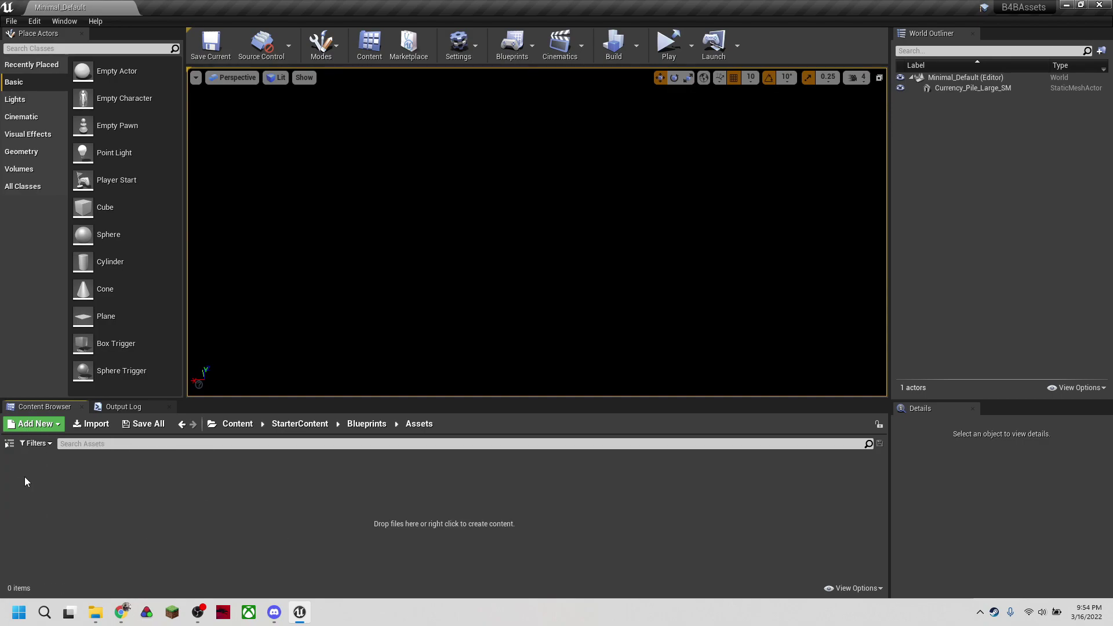
click(338, 423)
click(352, 425)
click(308, 425)
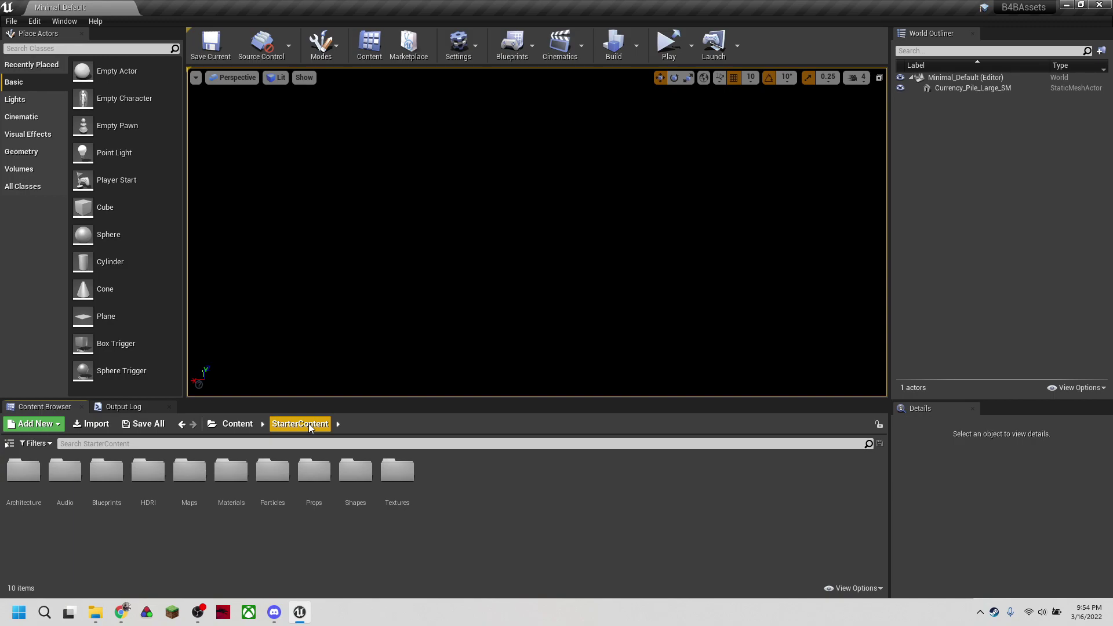
click(249, 423)
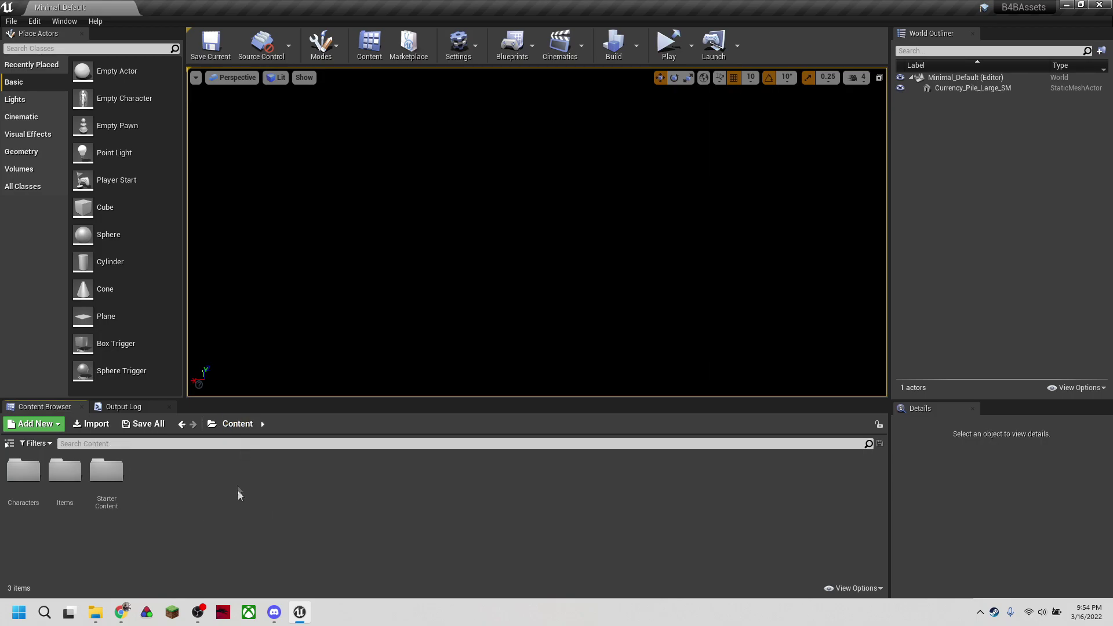
Bring the extracted SG01 window forward, hide Textures, and select Items\Weapons\Shotgun\SG01 in its path.
mouse_move(95, 612)
click(161, 582)
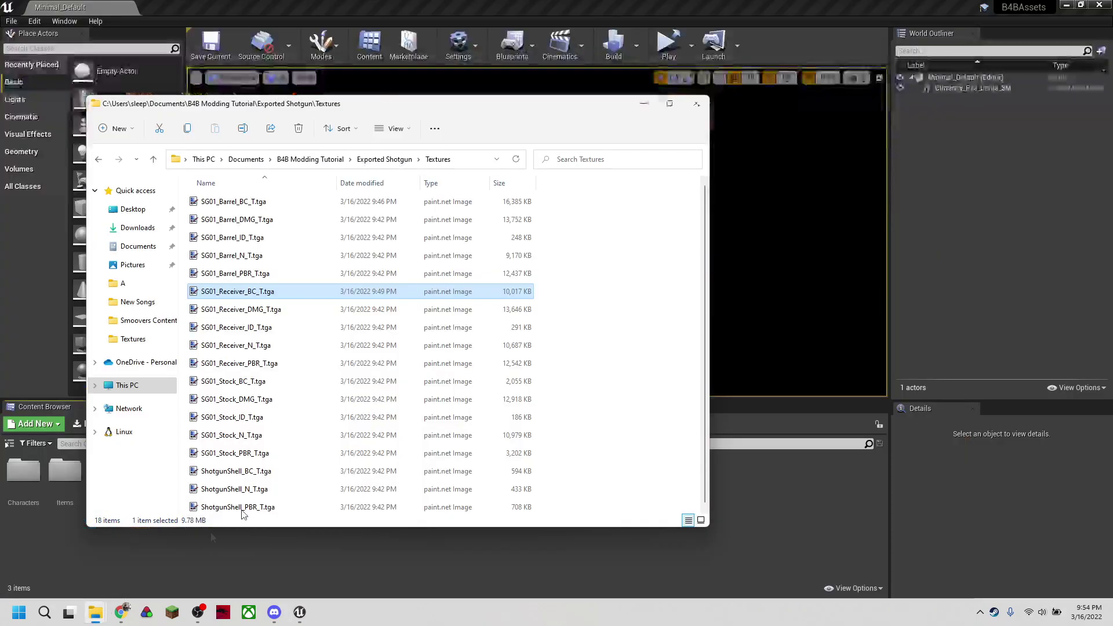
mouse_move(95, 612)
click(43, 556)
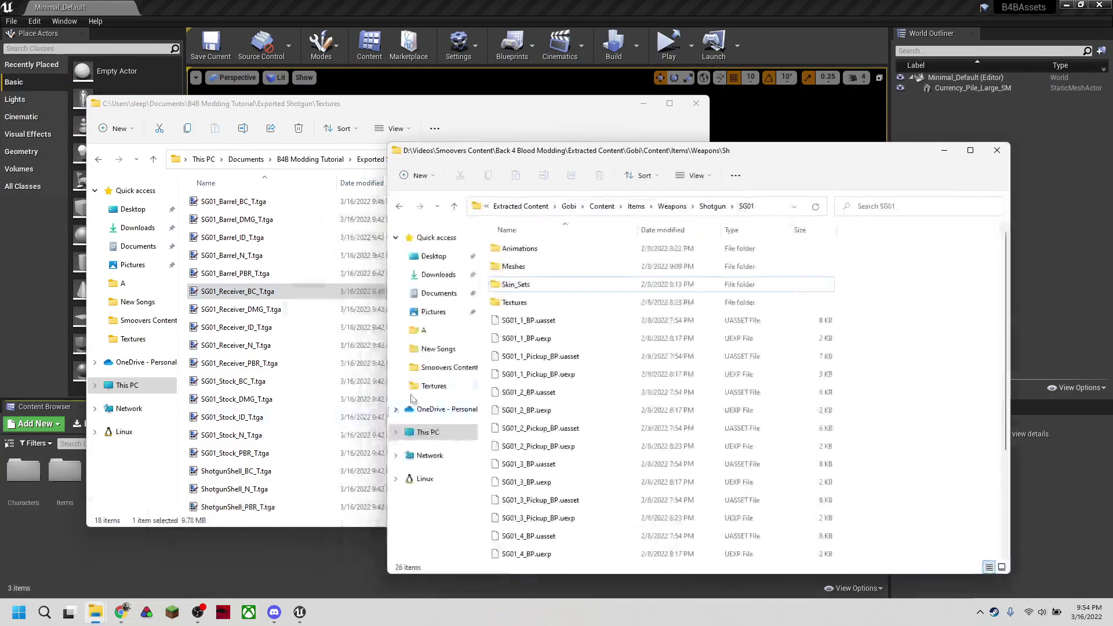
click(650, 109)
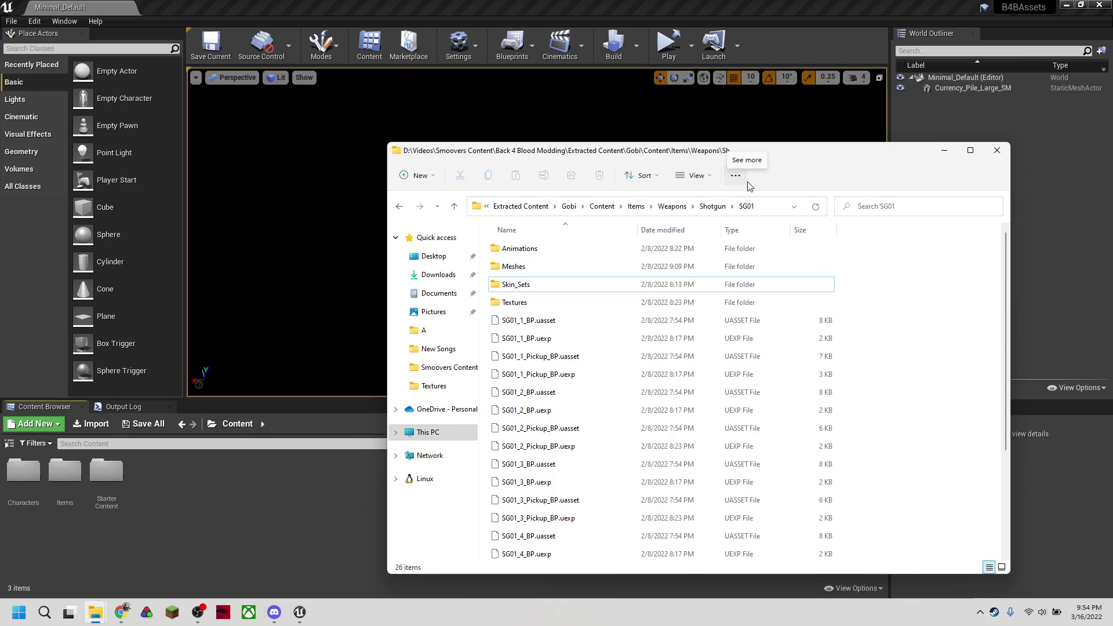
click(765, 208)
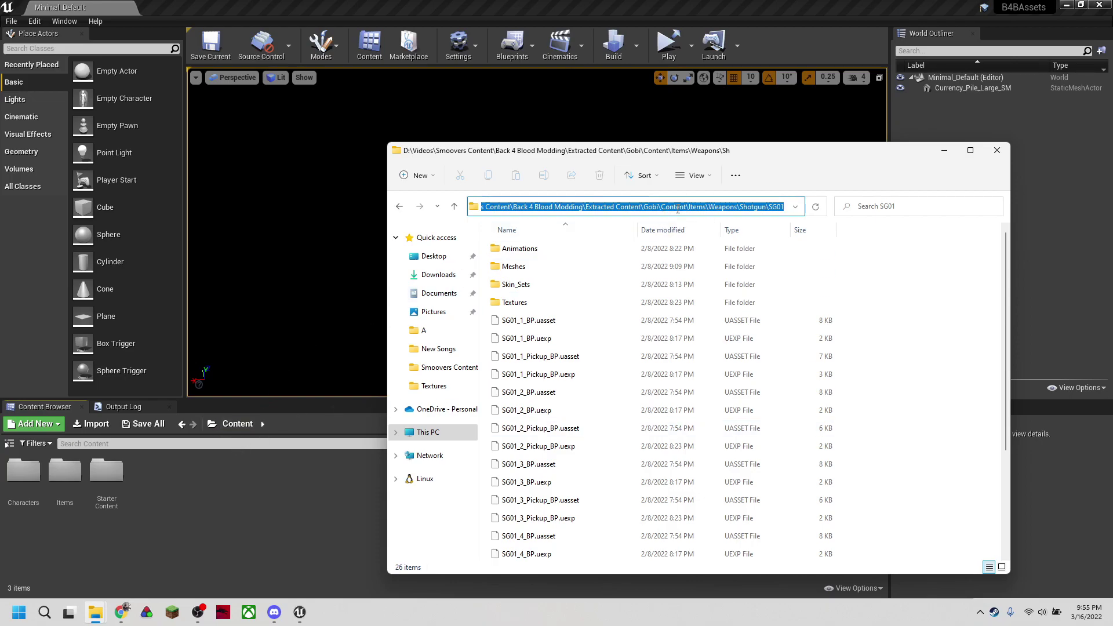
drag(688, 207, 795, 212)
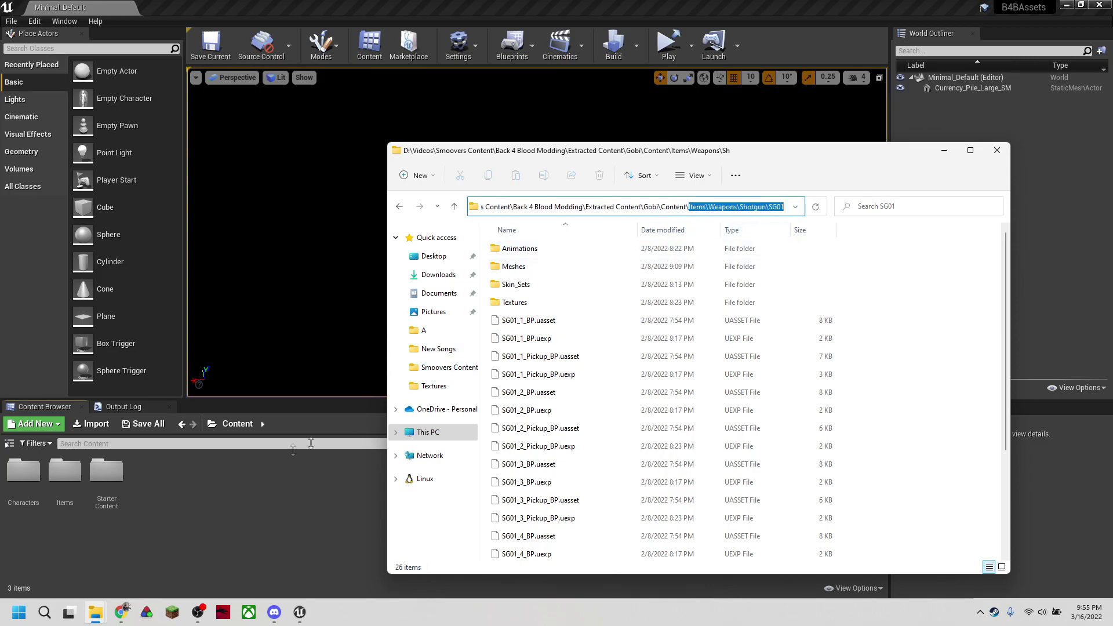
Create a folder named Shotgun inside Content > Items > Weapons.
click(71, 513)
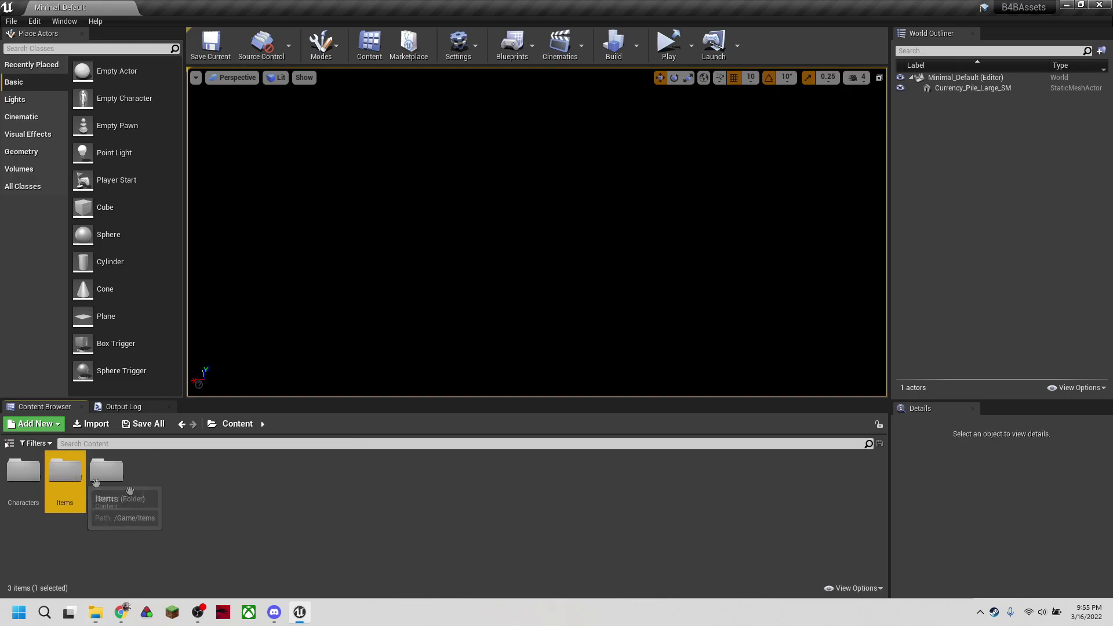
double_click(66, 473)
double_click(23, 471)
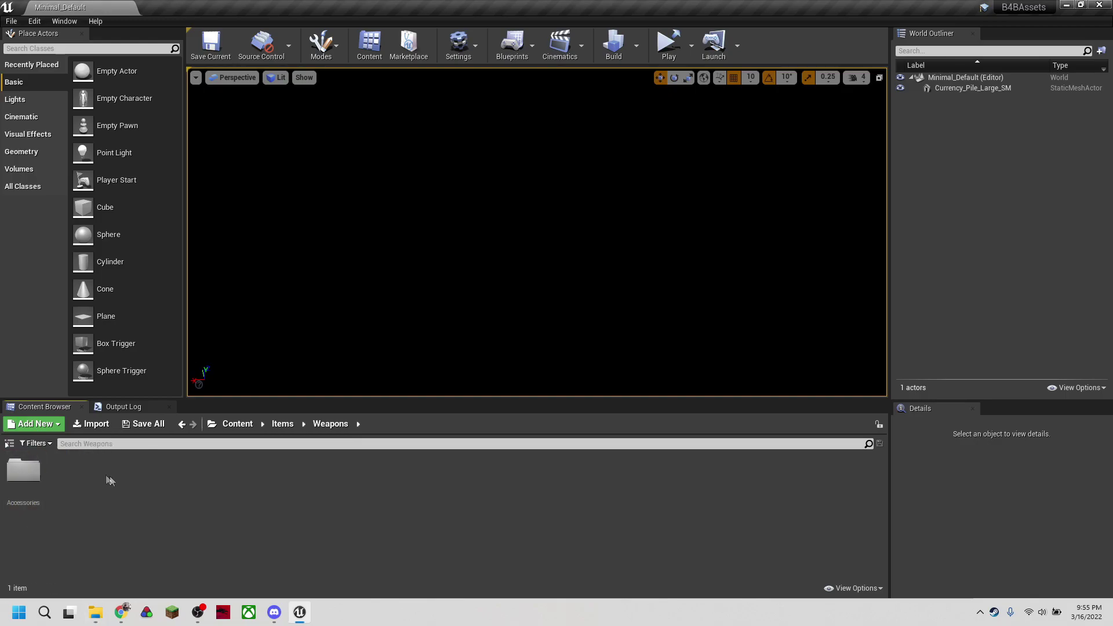
right_click(92, 488)
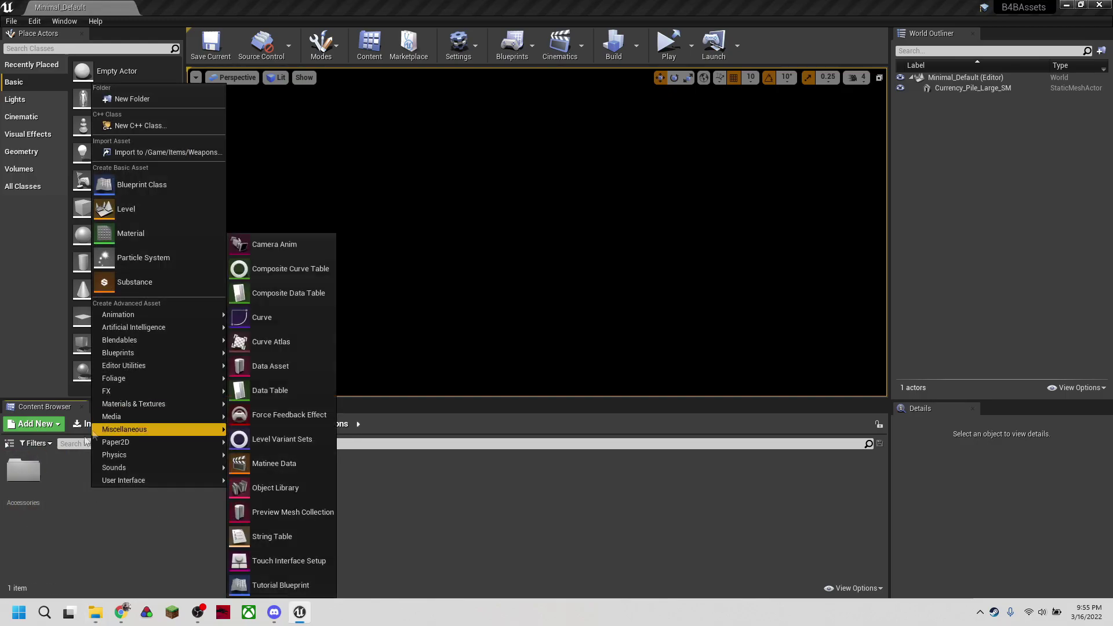
click(122, 86)
text(Shotgun)
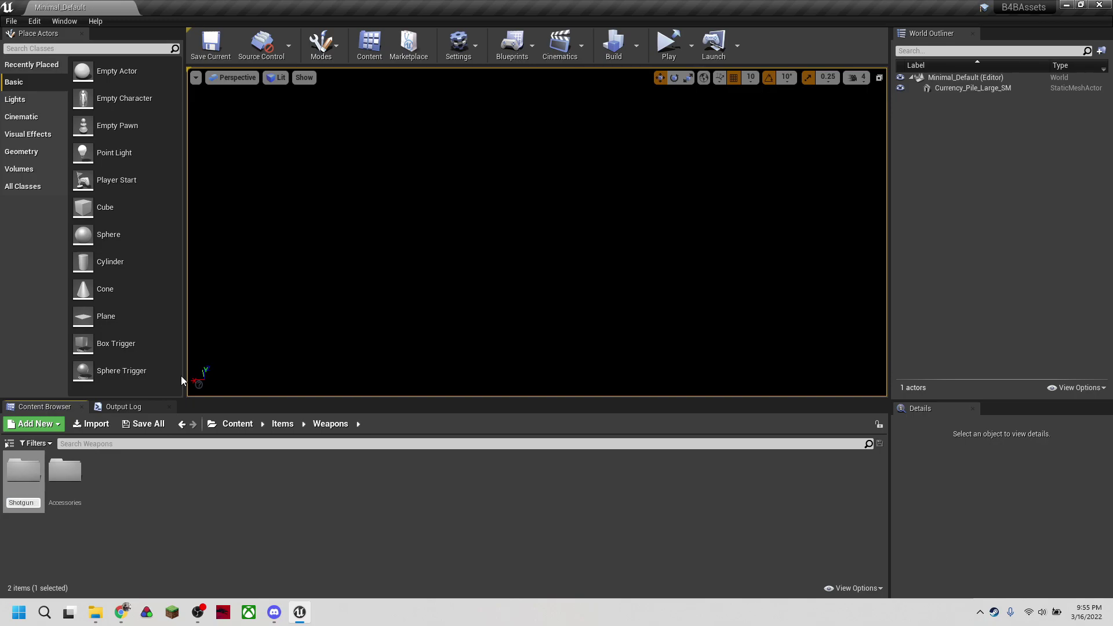
key(Return)
Create an SG01 folder inside Shotgun and open it.
double_click(60, 490)
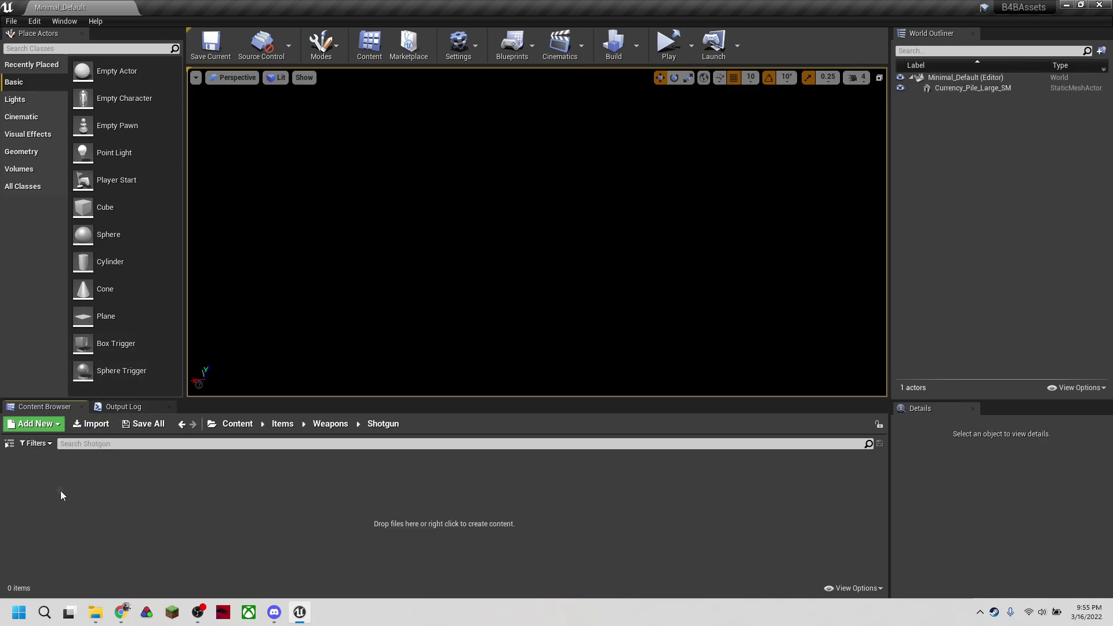
right_click(136, 492)
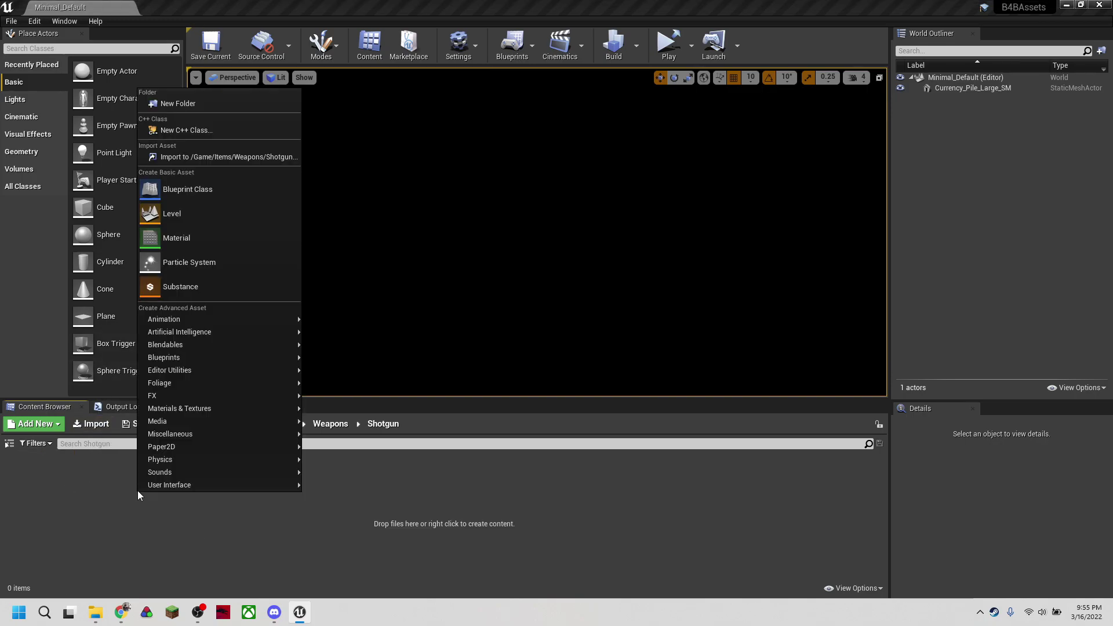
click(197, 104)
text(SG01)
key(Return)
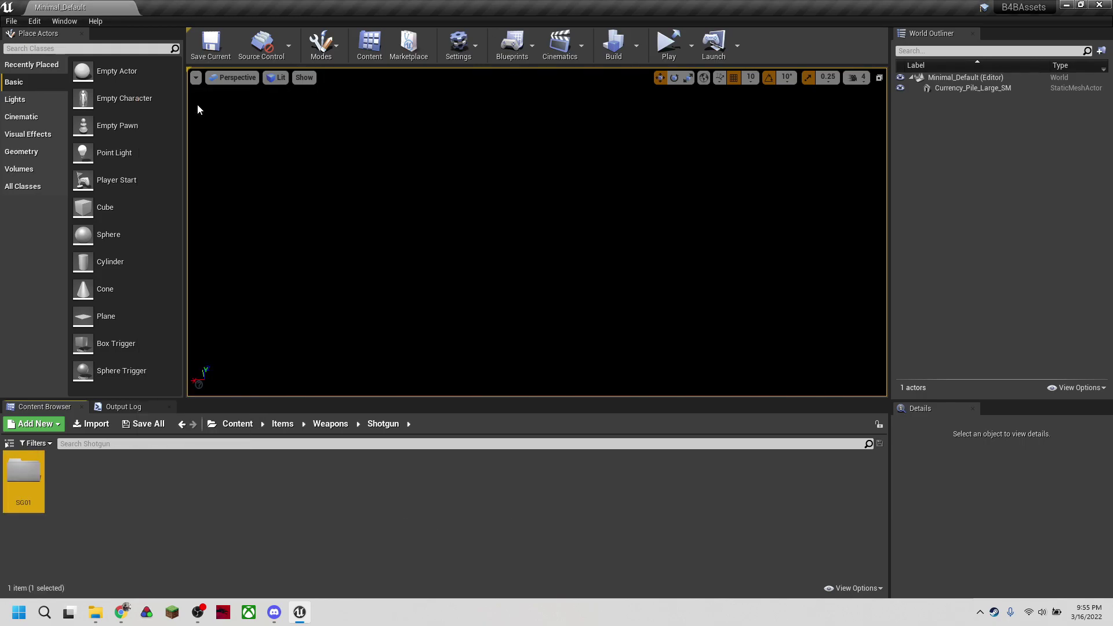
key(Return)
In File Explorer, hide the exported textures window and open the extracted SG01 Textures folder.
mouse_move(95, 612)
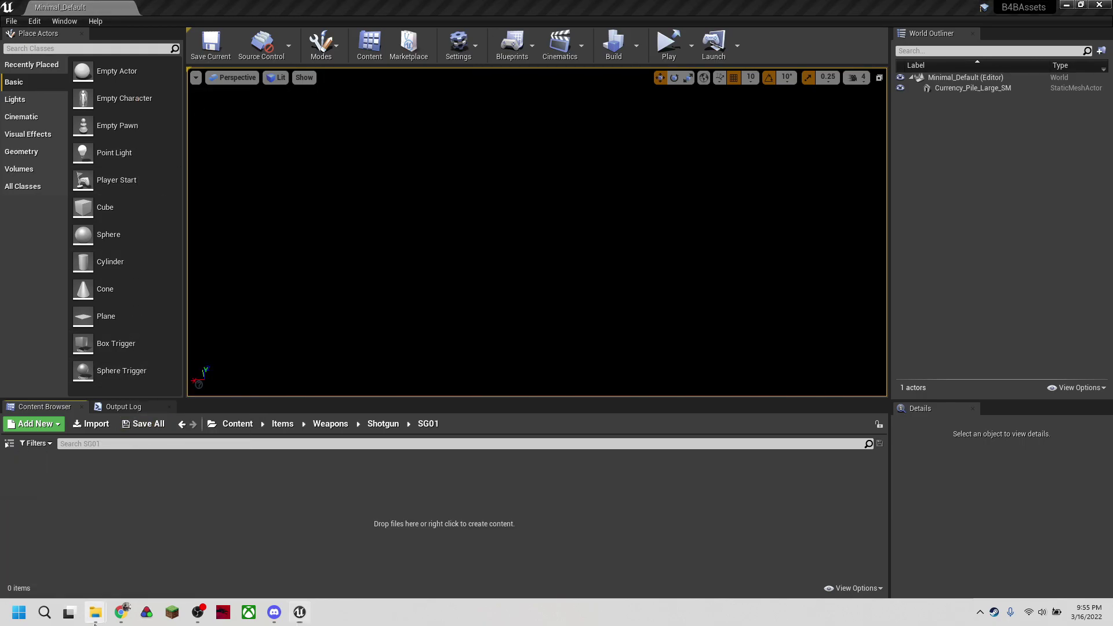
click(157, 549)
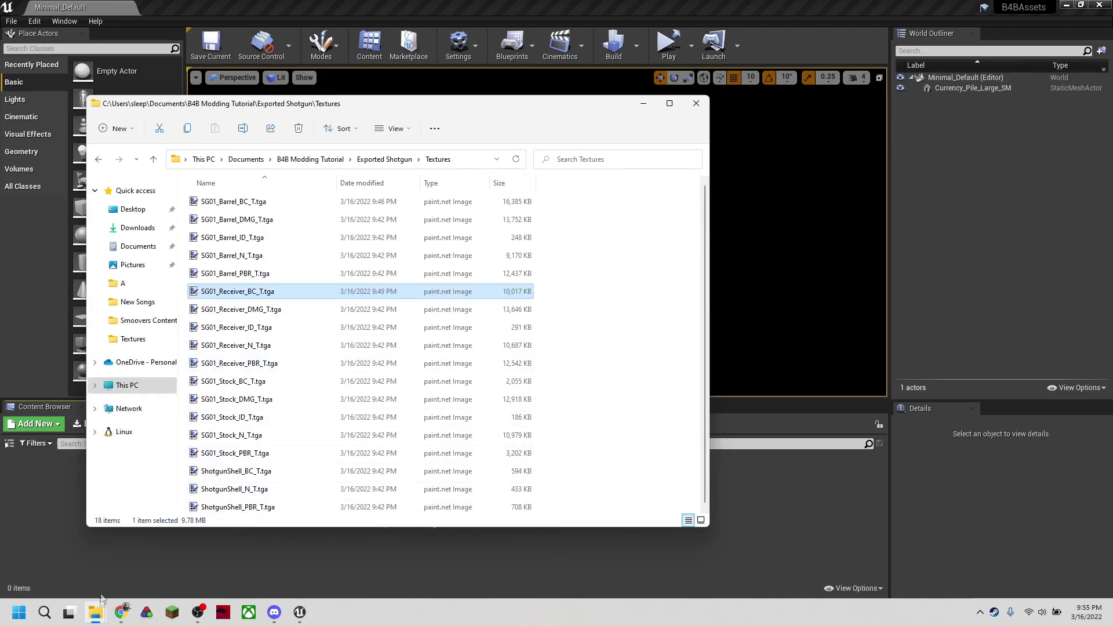
mouse_move(96, 612)
click(29, 535)
click(643, 103)
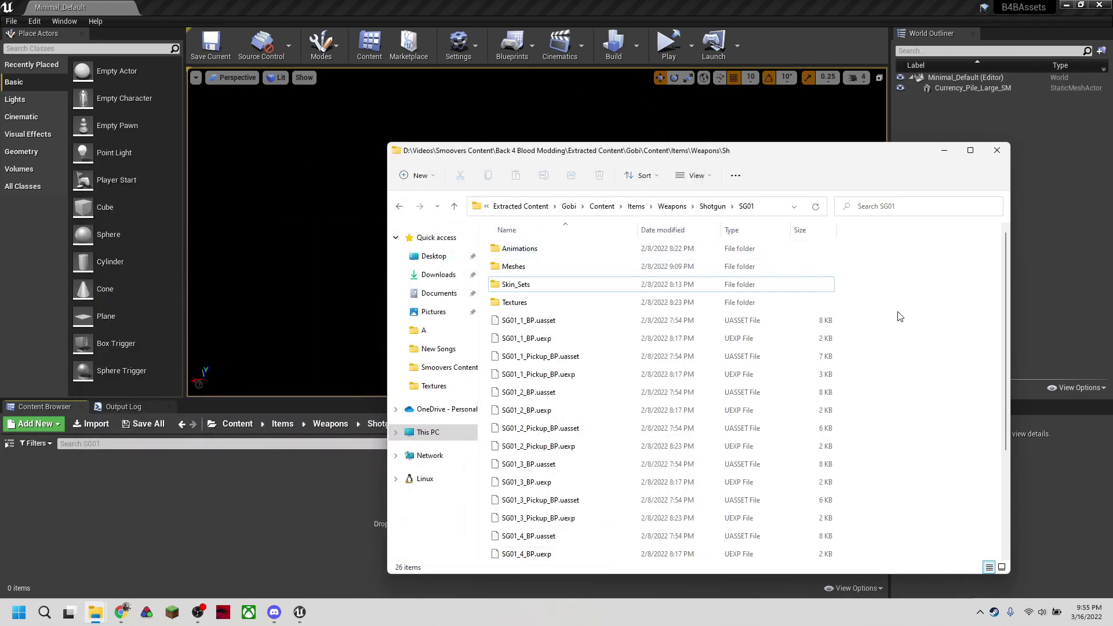
double_click(531, 306)
Create a Textures folder inside SG01 and open it.
click(126, 486)
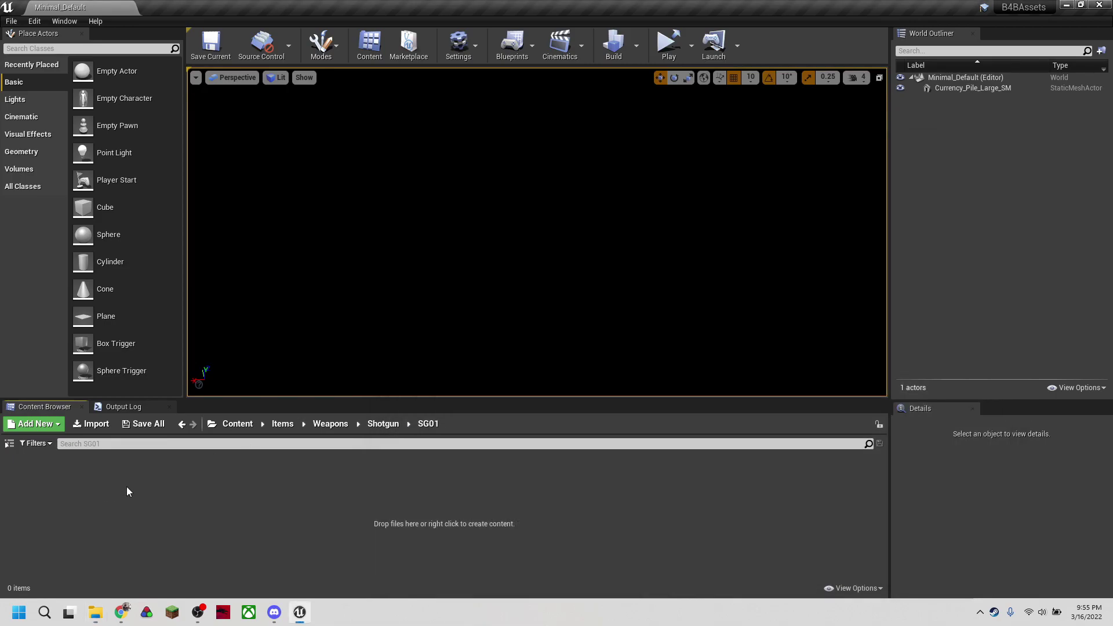
right_click(127, 485)
click(183, 98)
text(Textures)
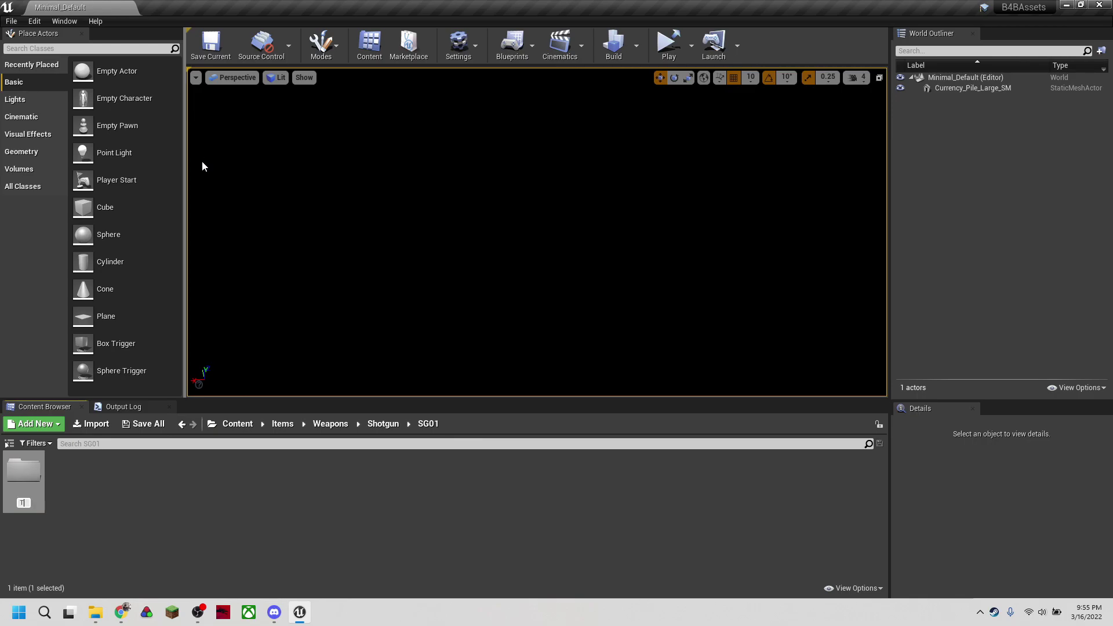
key(Return)
double_click(26, 484)
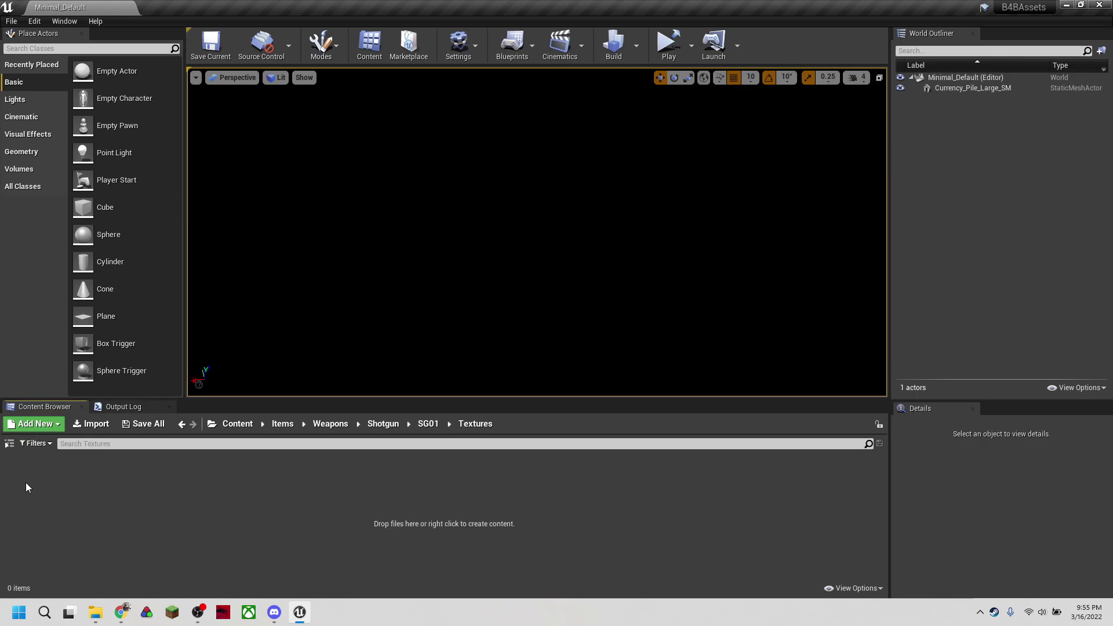
Copy the recoloured SG01_Receiver_BC_T.tga and drop it into the Content Browser's SG01 Textures folder.
mouse_move(96, 612)
click(52, 539)
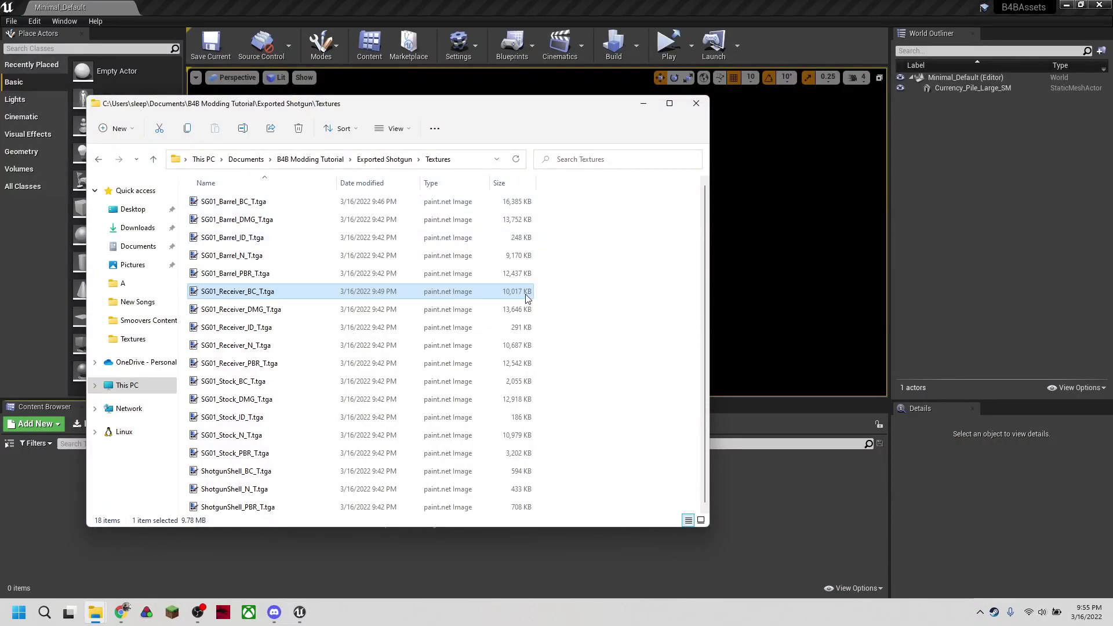
key(ctrl+c)
drag(250, 296, 61, 491)
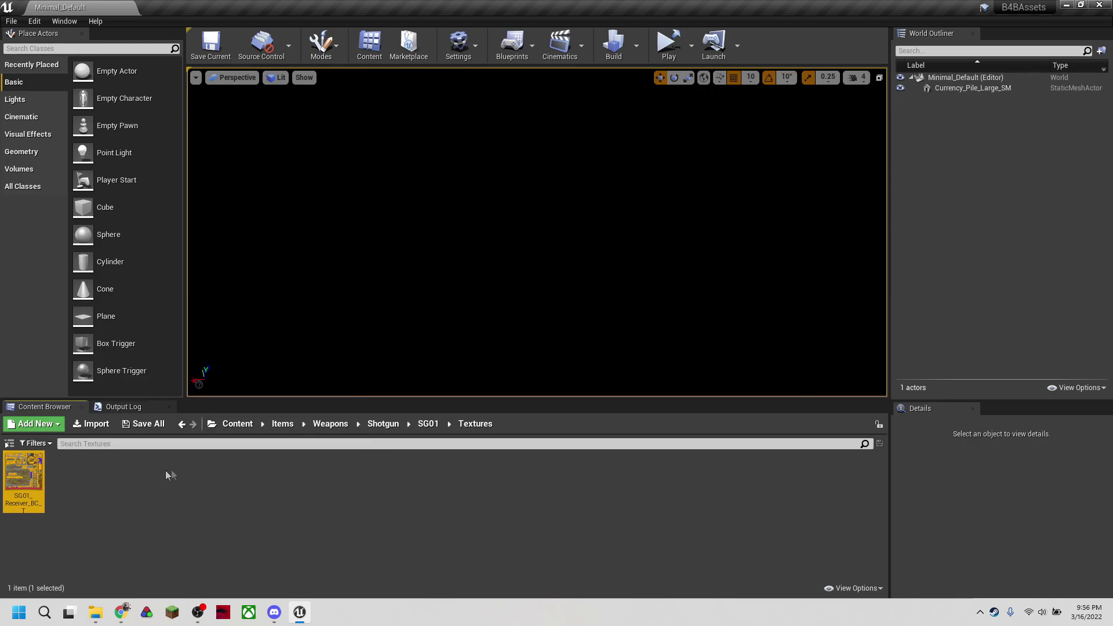
Run File > Cook Content for Windows and follow the Output Log until BUILD SUCCESSFUL.
click(11, 21)
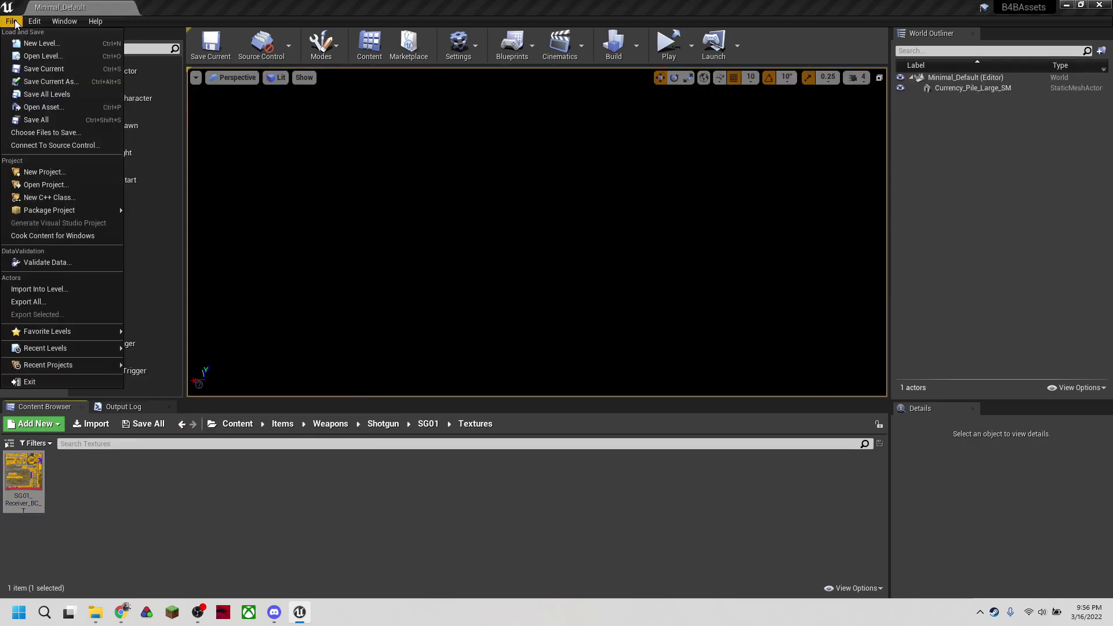
click(32, 235)
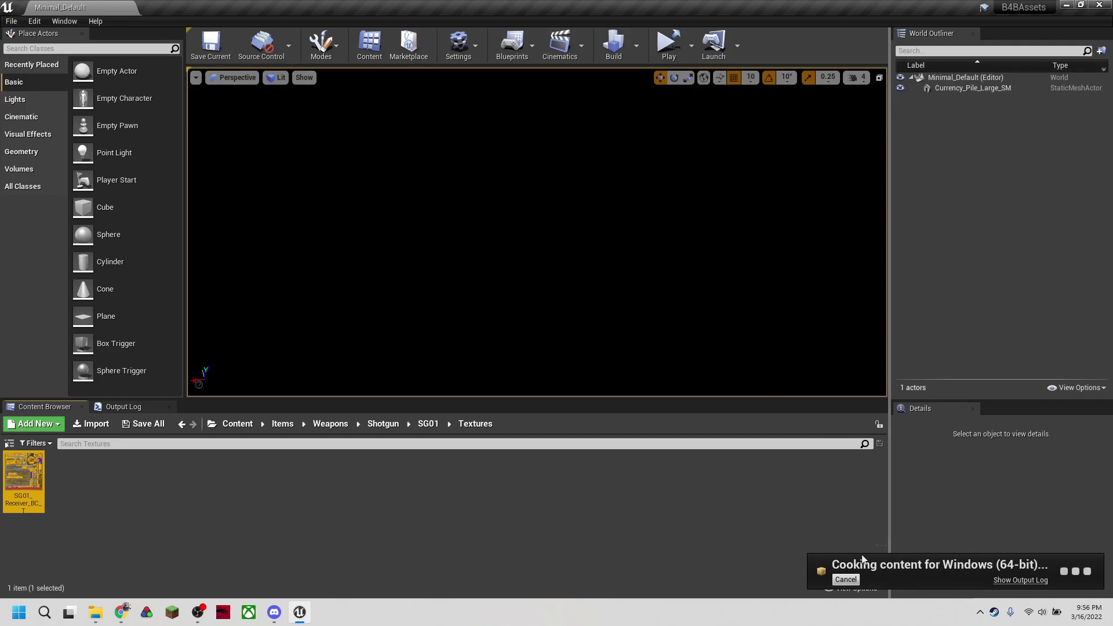
click(1020, 581)
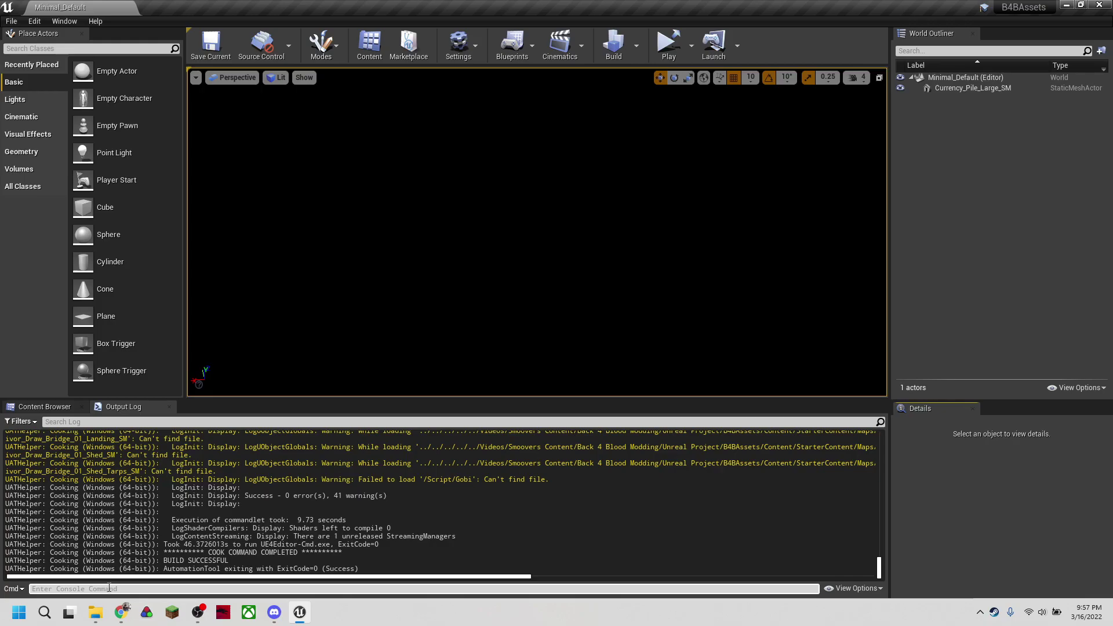
In the B4BAssets project folder, open Saved\Cooked\WindowsNoEditor\B4BAssets\Content.
mouse_move(95, 612)
click(240, 541)
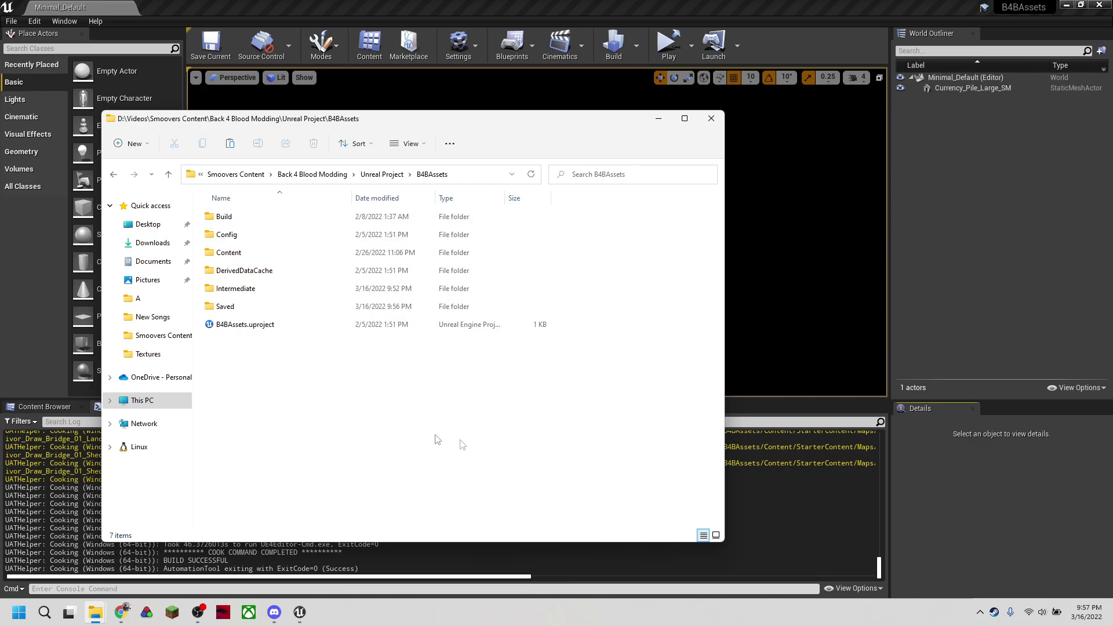
double_click(252, 313)
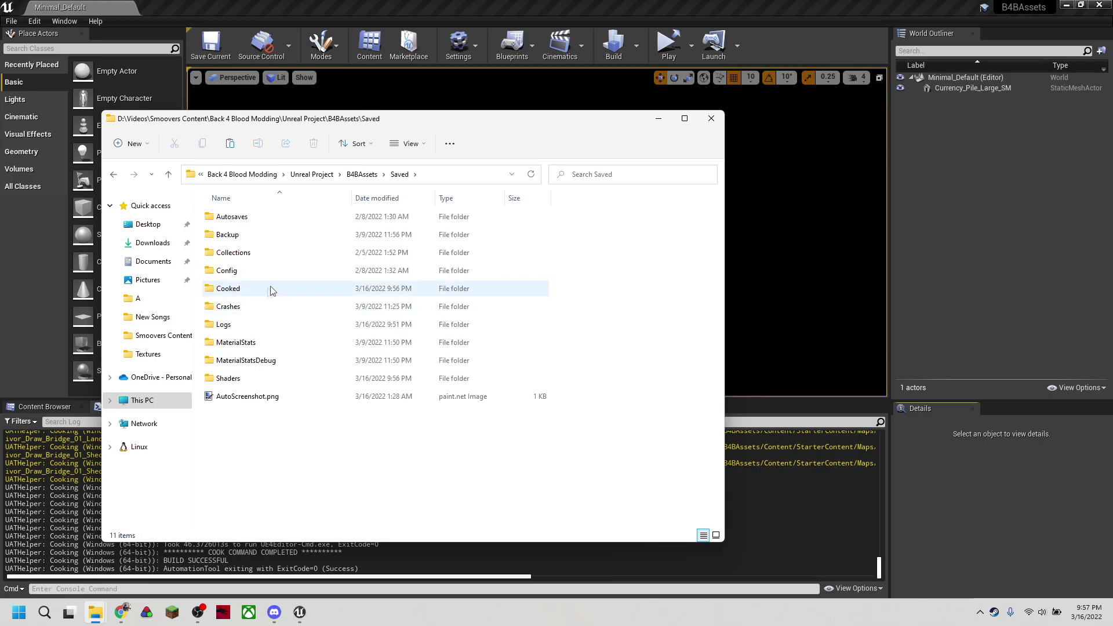
double_click(255, 293)
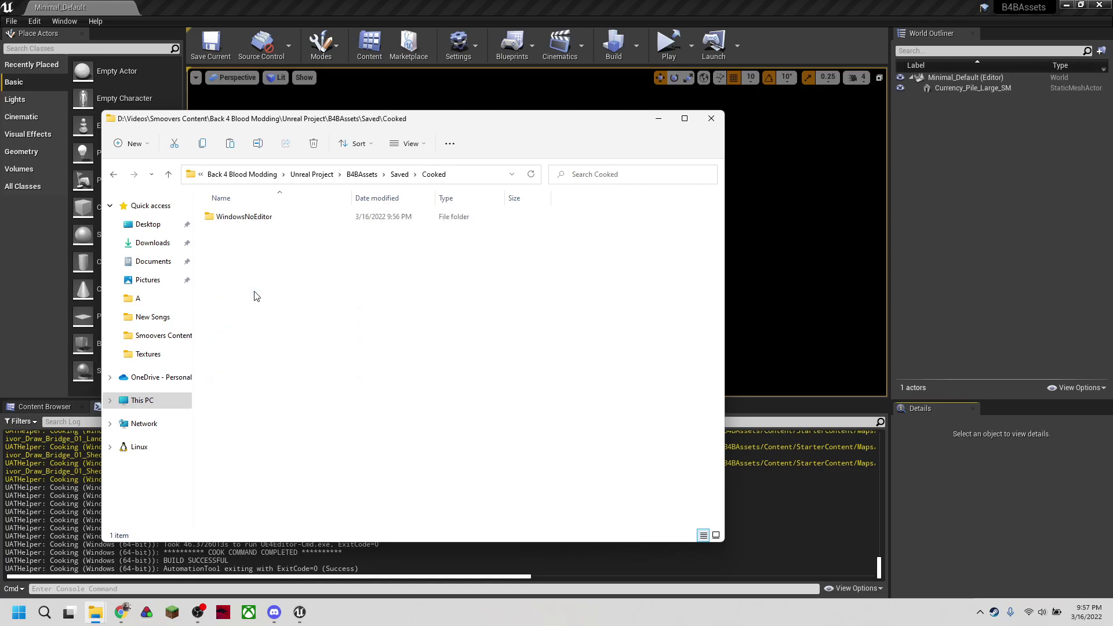
double_click(258, 219)
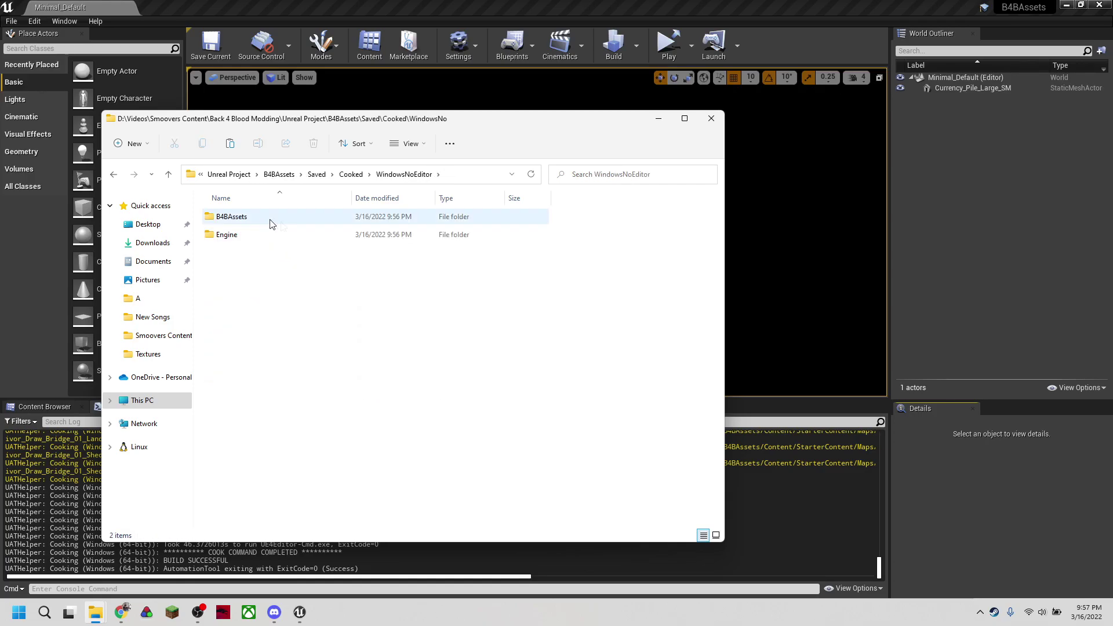
double_click(260, 221)
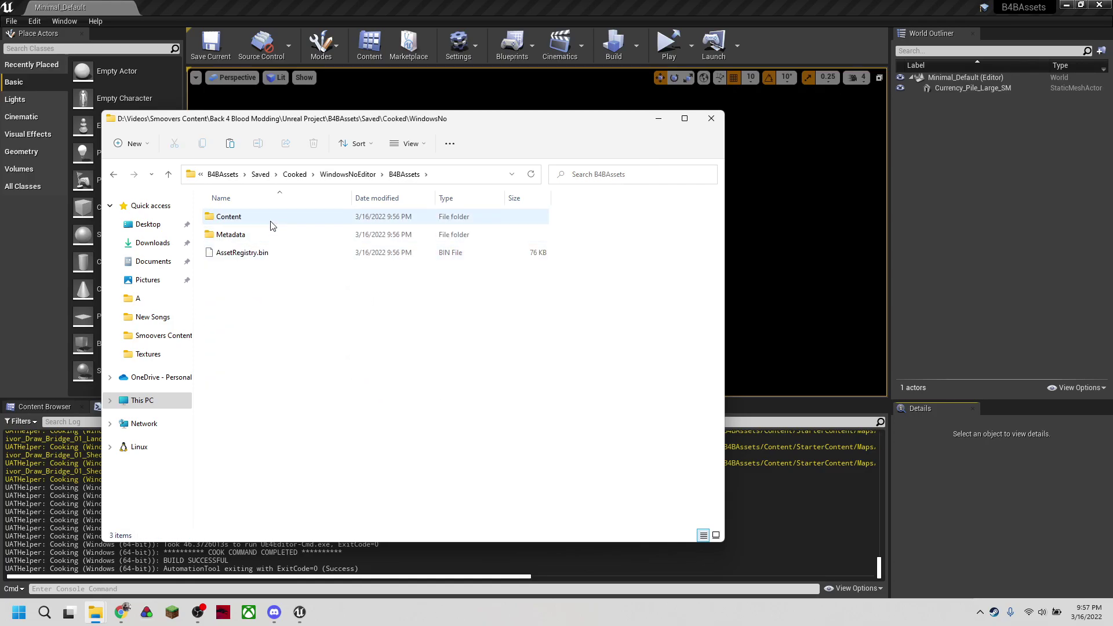
double_click(262, 221)
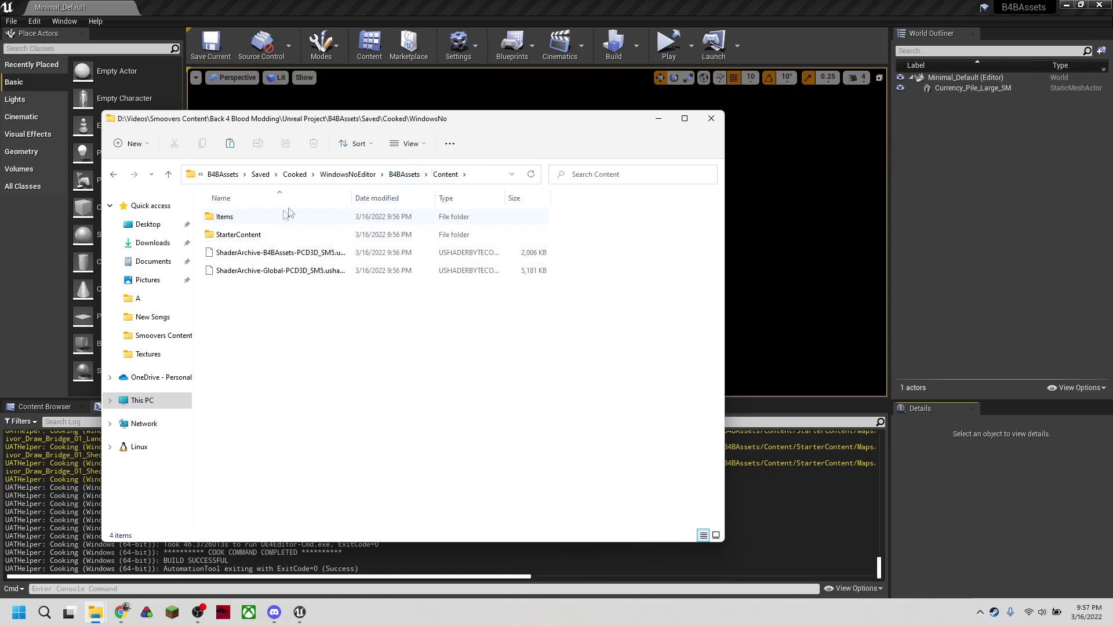
Open Items\Weapons\Shotgun\SG01\Textures and select the three SG01_Receiver_BC_T files.
double_click(264, 219)
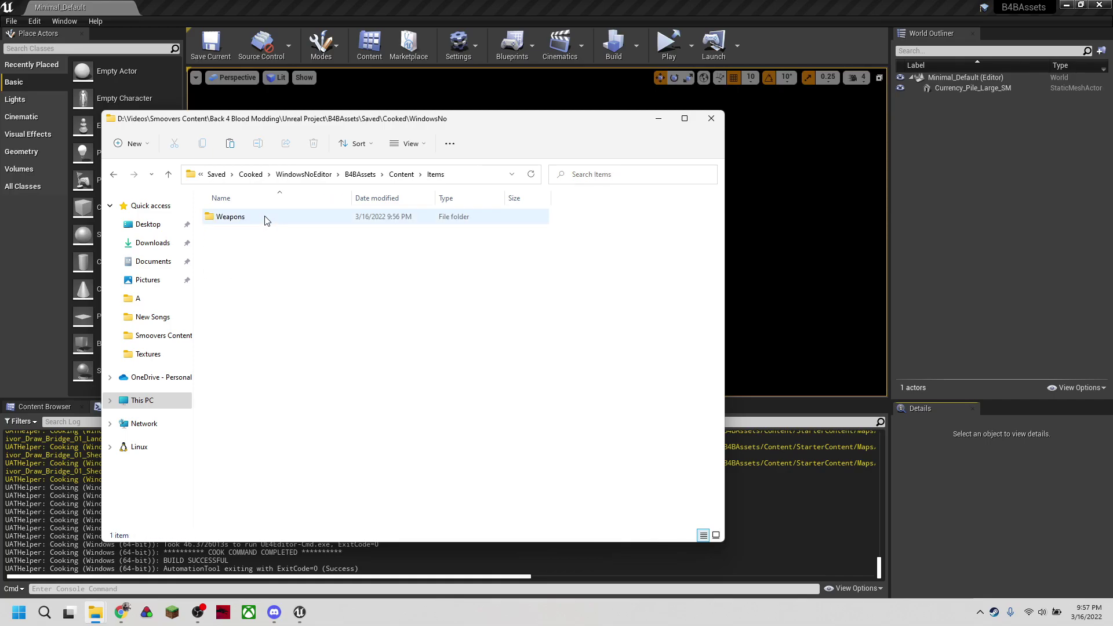
double_click(266, 219)
double_click(252, 231)
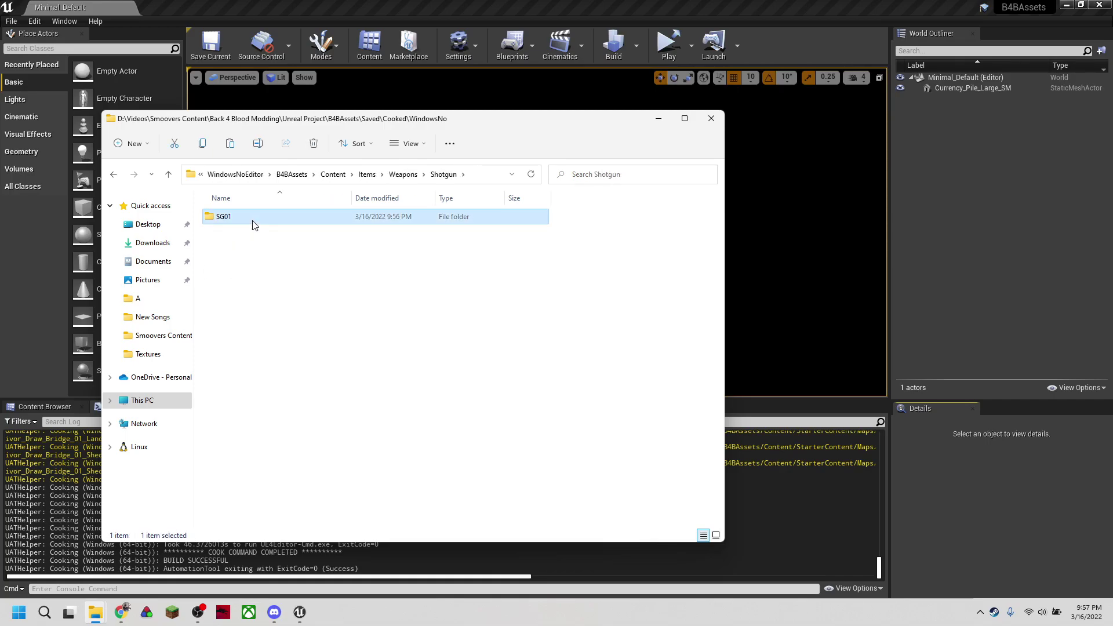
double_click(252, 222)
double_click(252, 223)
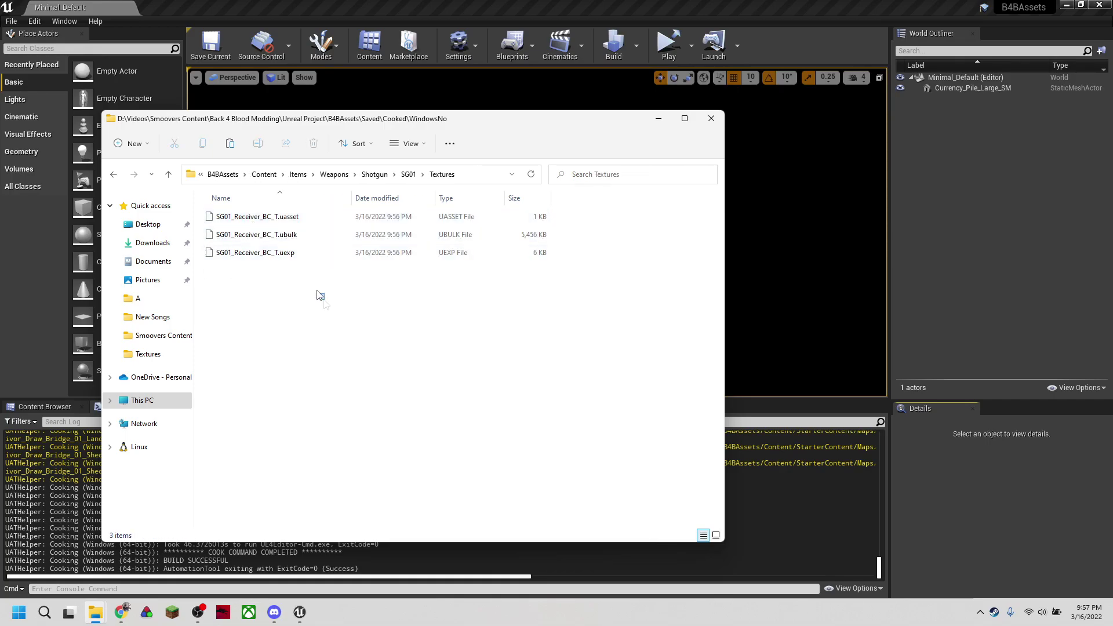
drag(324, 300, 269, 213)
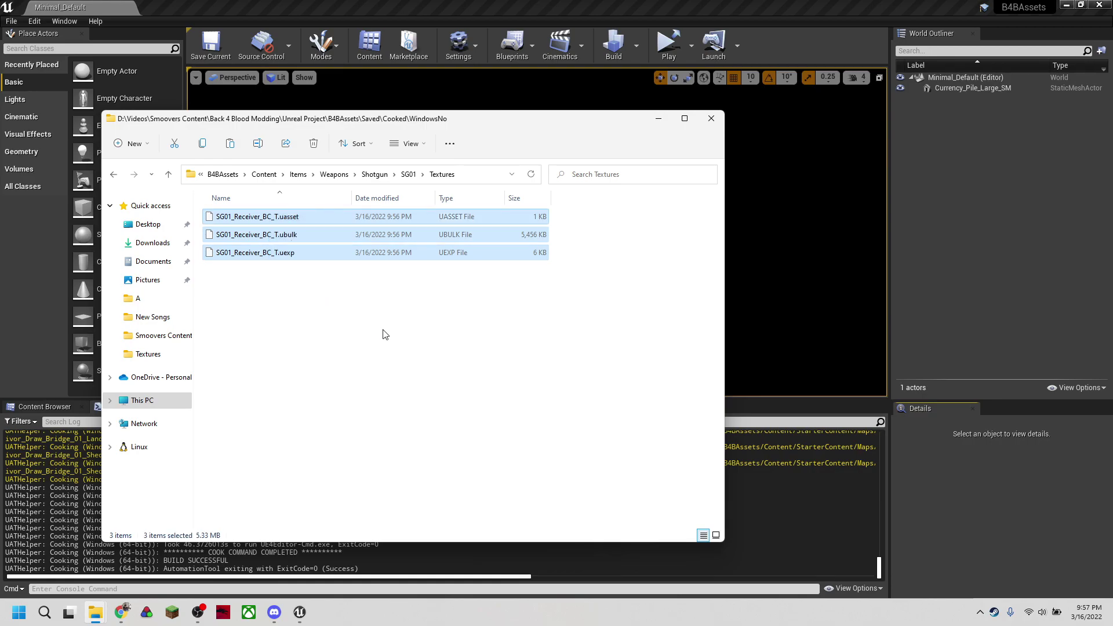
drag(433, 119, 672, 116)
Bring up the Explorer window showing the B4B Modding Tutorial folder.
mouse_move(95, 612)
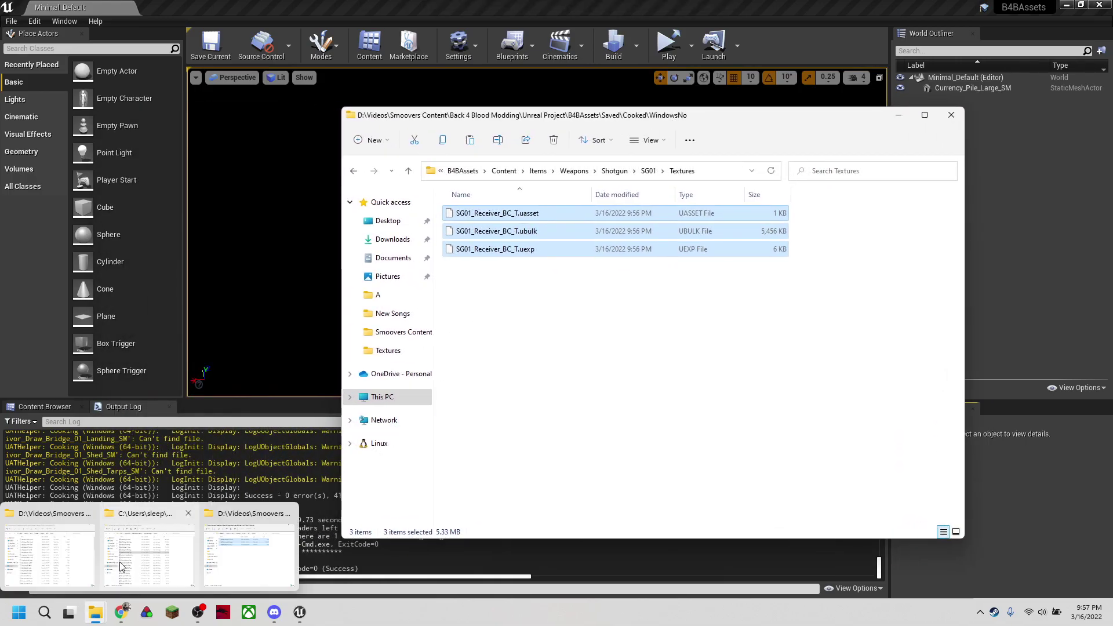
mouse_move(137, 561)
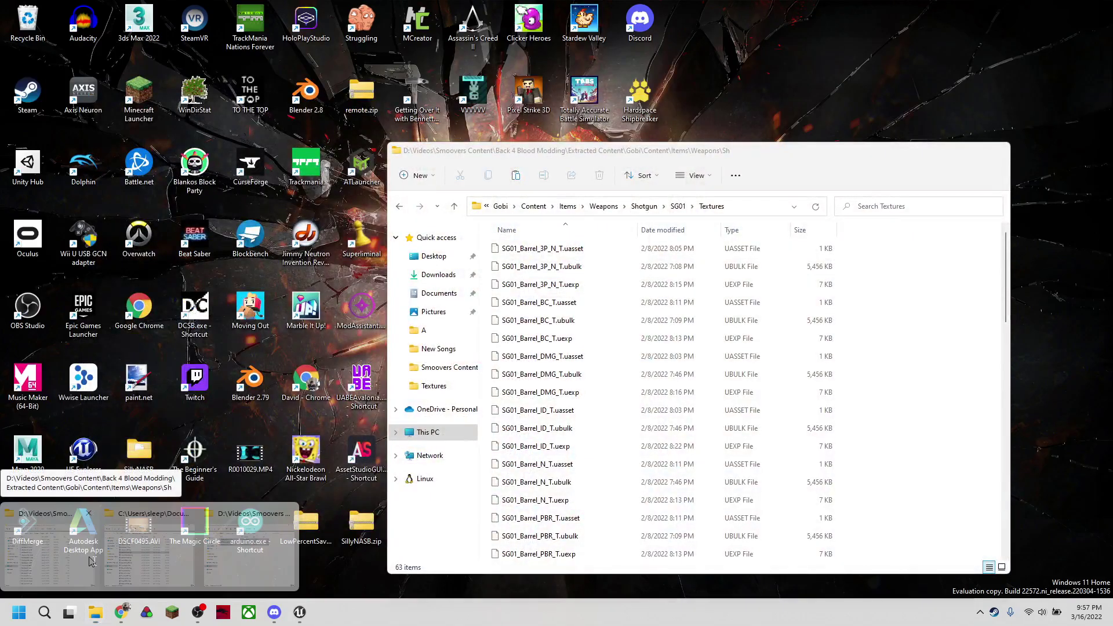
click(87, 560)
mouse_move(92, 613)
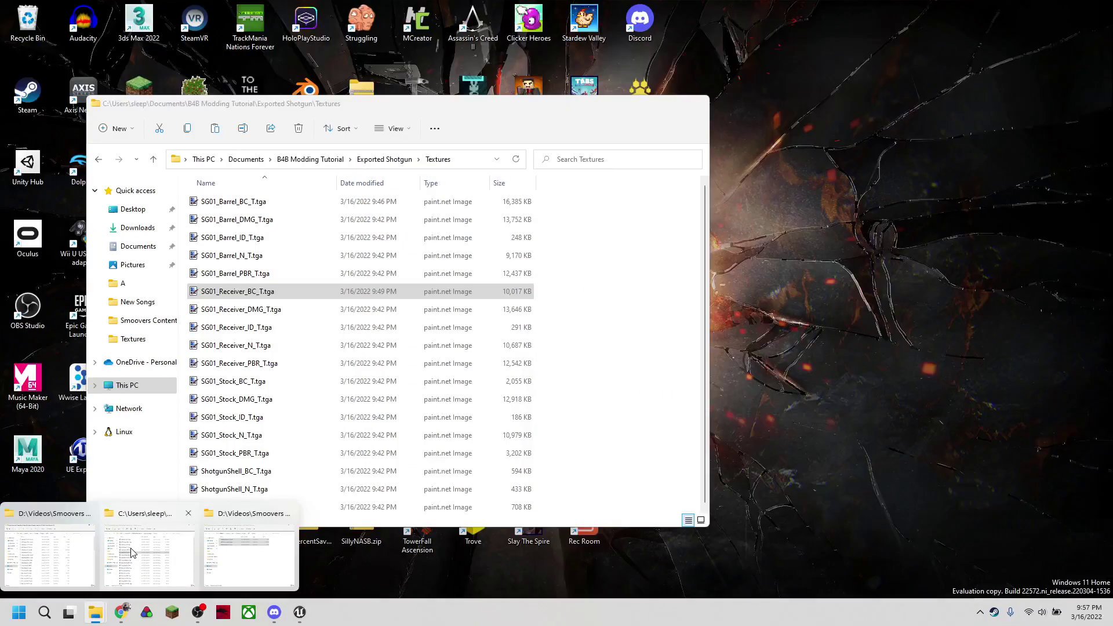
click(132, 553)
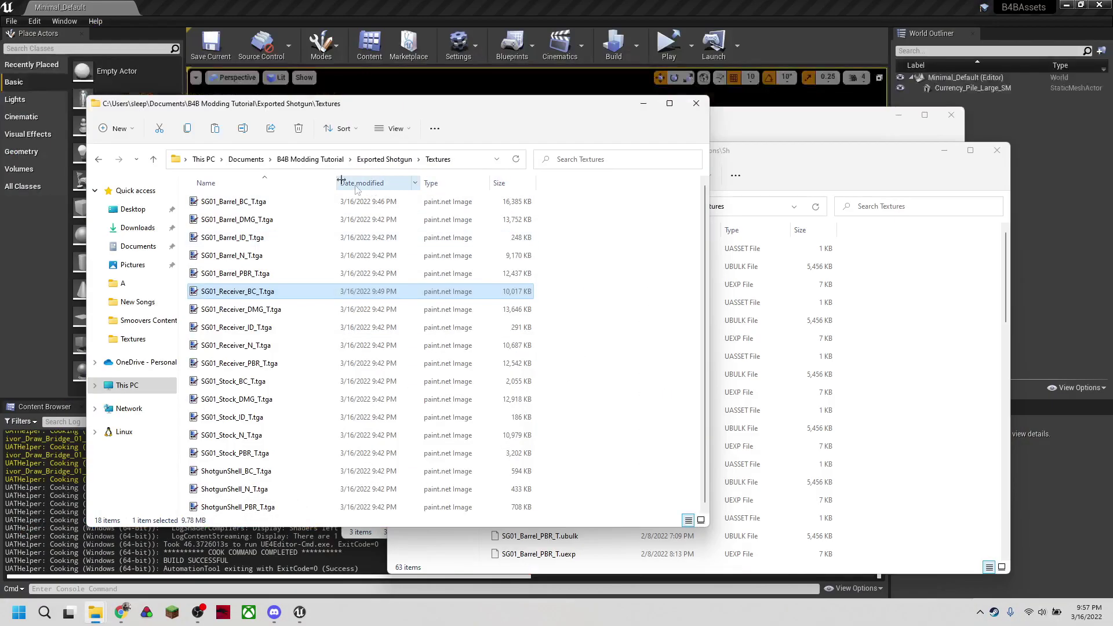
click(328, 164)
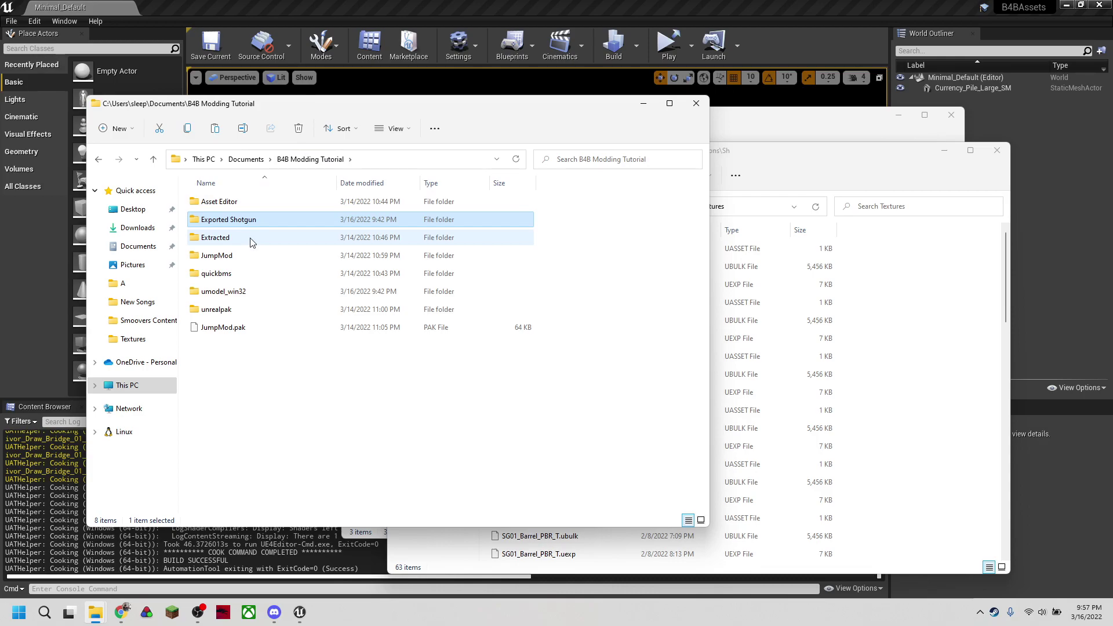
Rename the JumpMod folder to ShotgunMod.
right_click(237, 258)
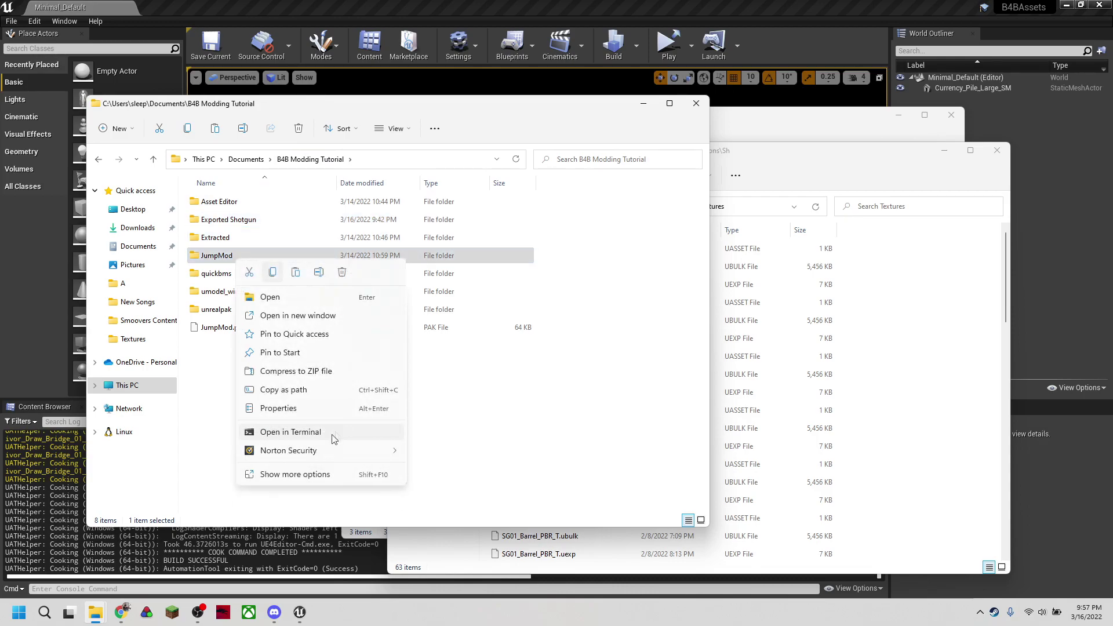
click(311, 474)
click(347, 448)
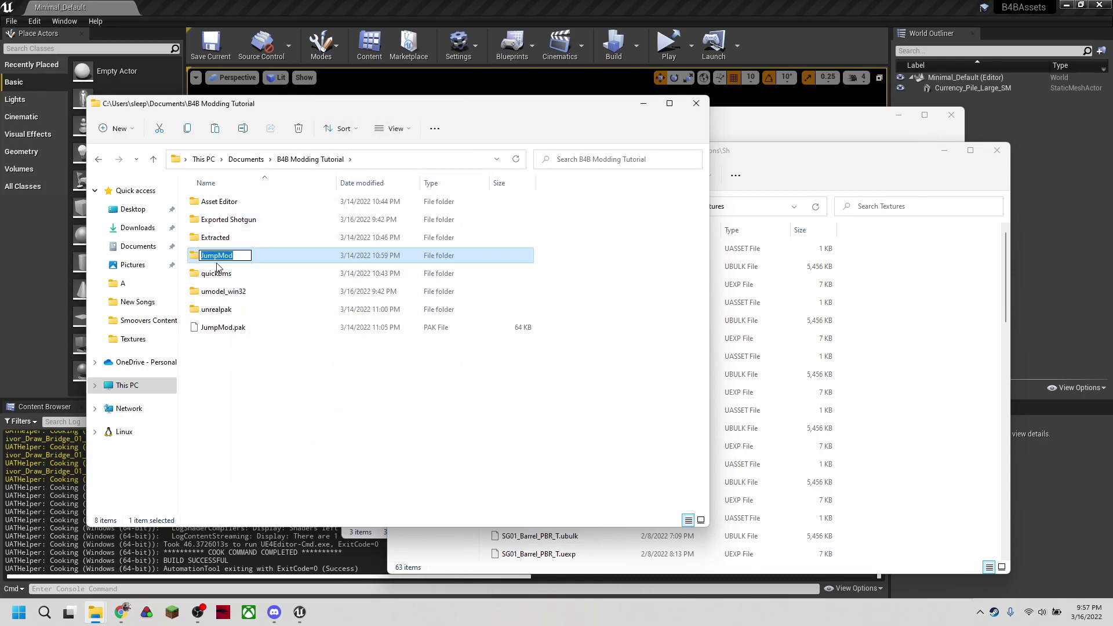
drag(218, 258, 198, 259)
text(Weapon)
key(BackSpace)
key(BackSpace)
key(BackSpace)
key(BackSpace)
key(BackSpace)
key(BackSpace)
text(Shotgun)
key(Return)
Delete the Characters folder from ShotgunMod\Gobi\Content.
double_click(269, 273)
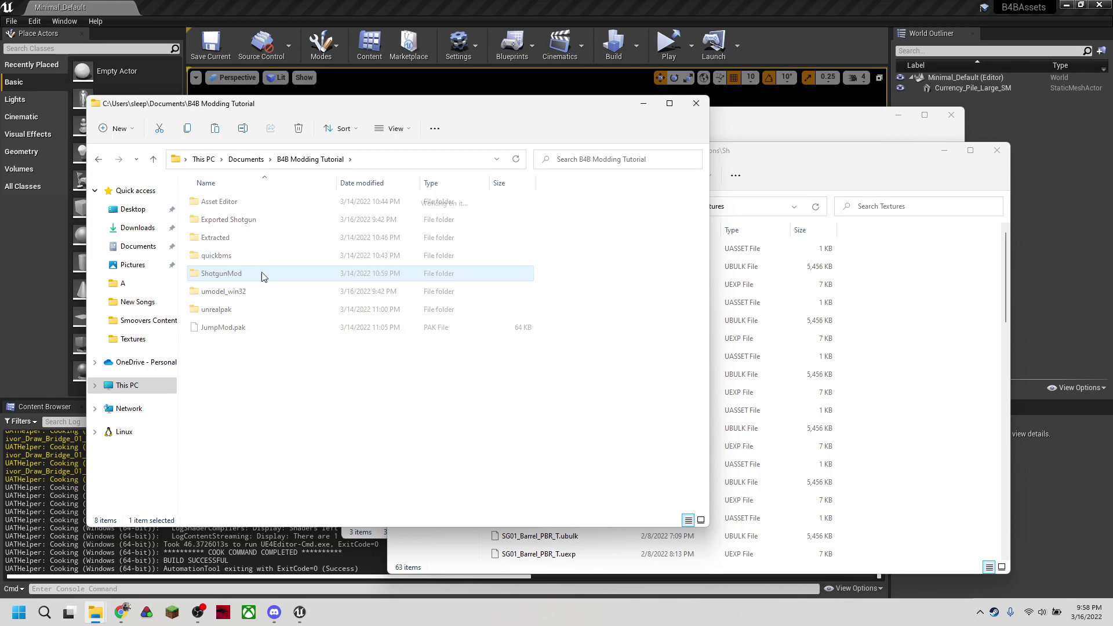
double_click(238, 202)
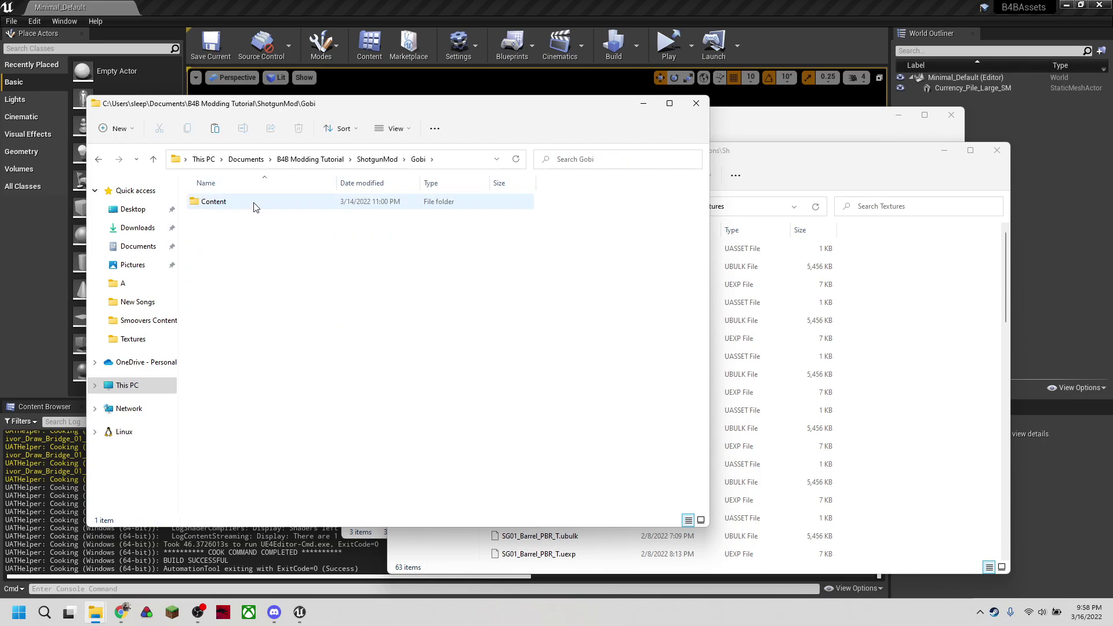
double_click(253, 205)
click(259, 208)
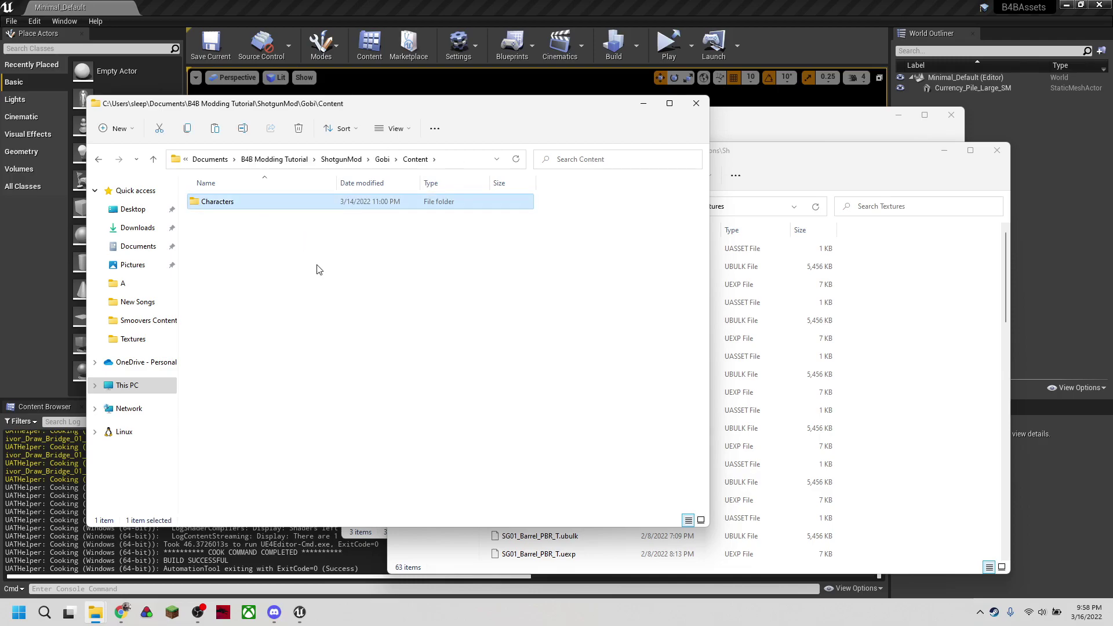
key(Delete)
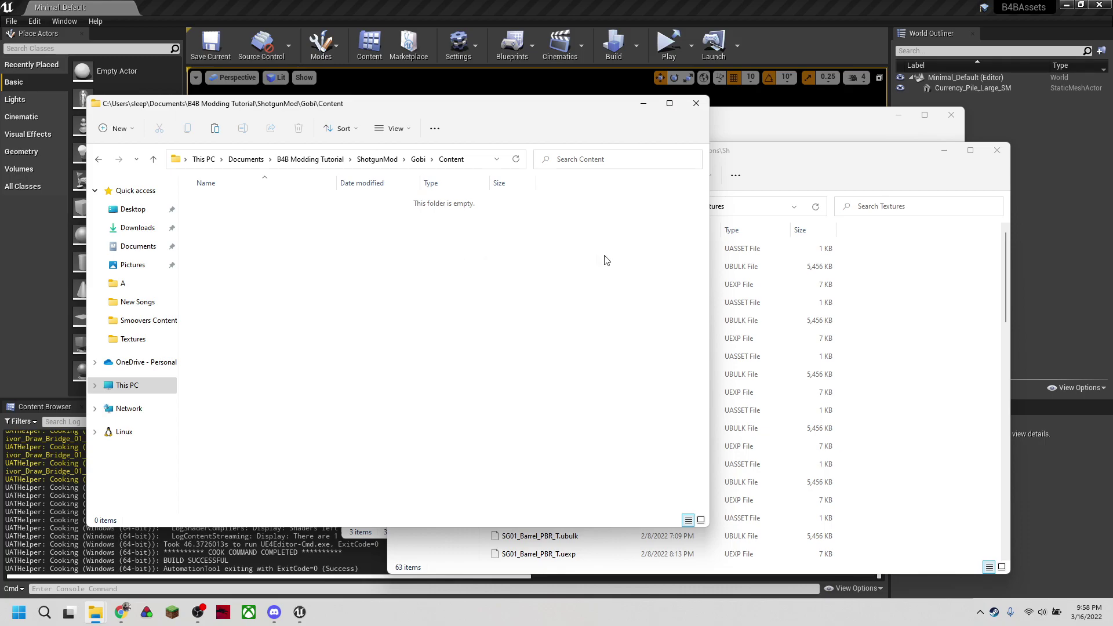
Select the Items\Weapons\Shotgun\SG01\Textures part of the extracted Textures folder path.
click(894, 288)
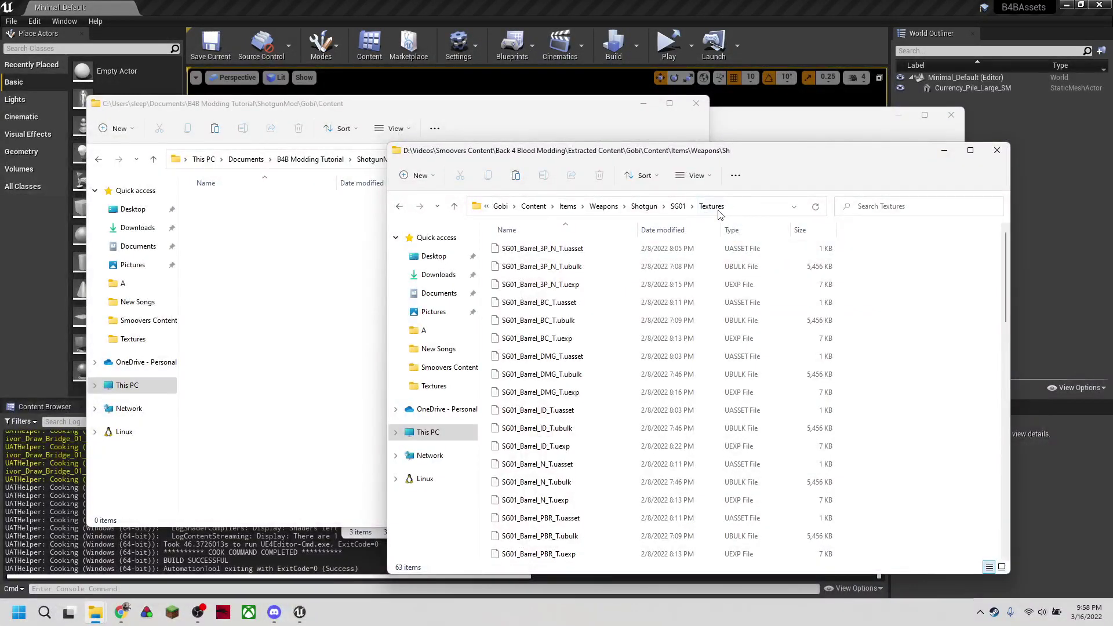
click(754, 207)
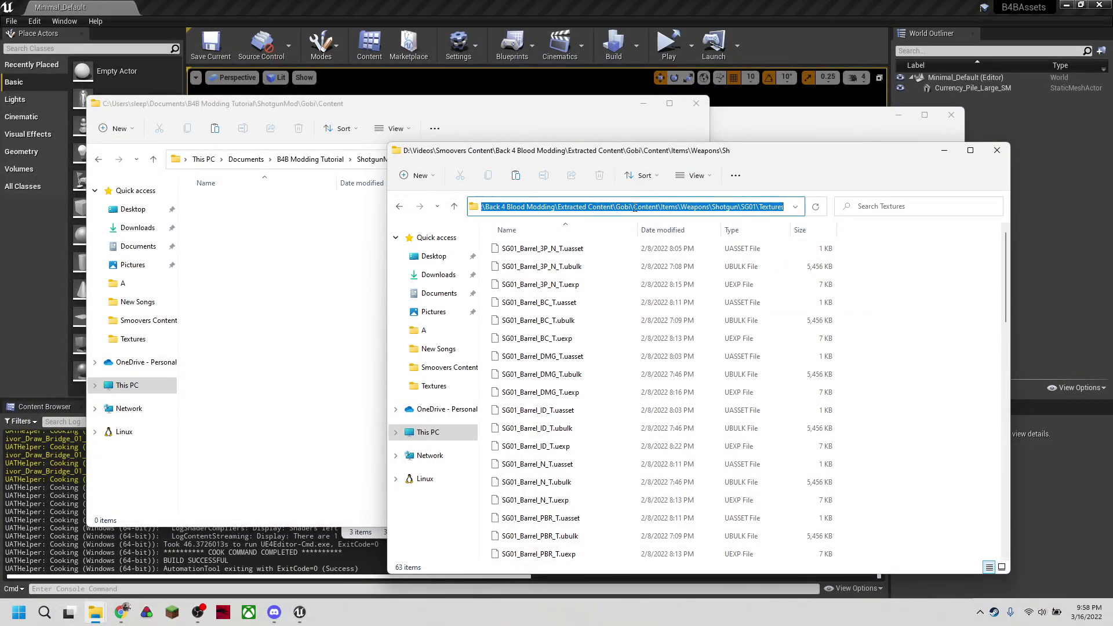
drag(584, 158, 579, 206)
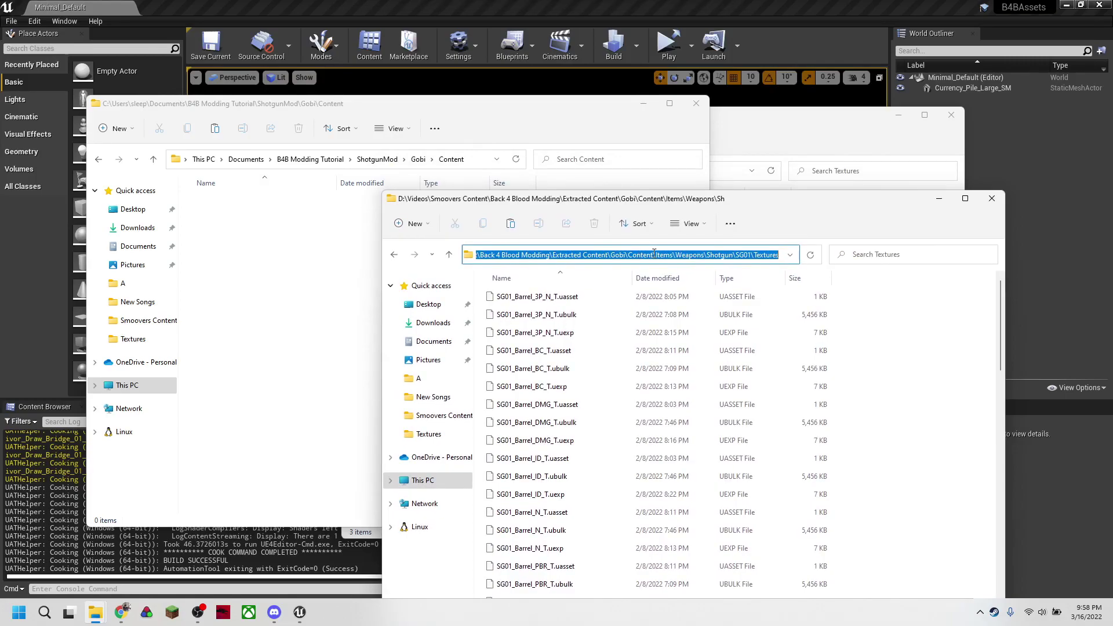
drag(656, 254, 794, 255)
Create an Items folder in ShotgunMod's Content with a Weapons folder inside it.
click(283, 228)
right_click(284, 228)
mouse_move(348, 318)
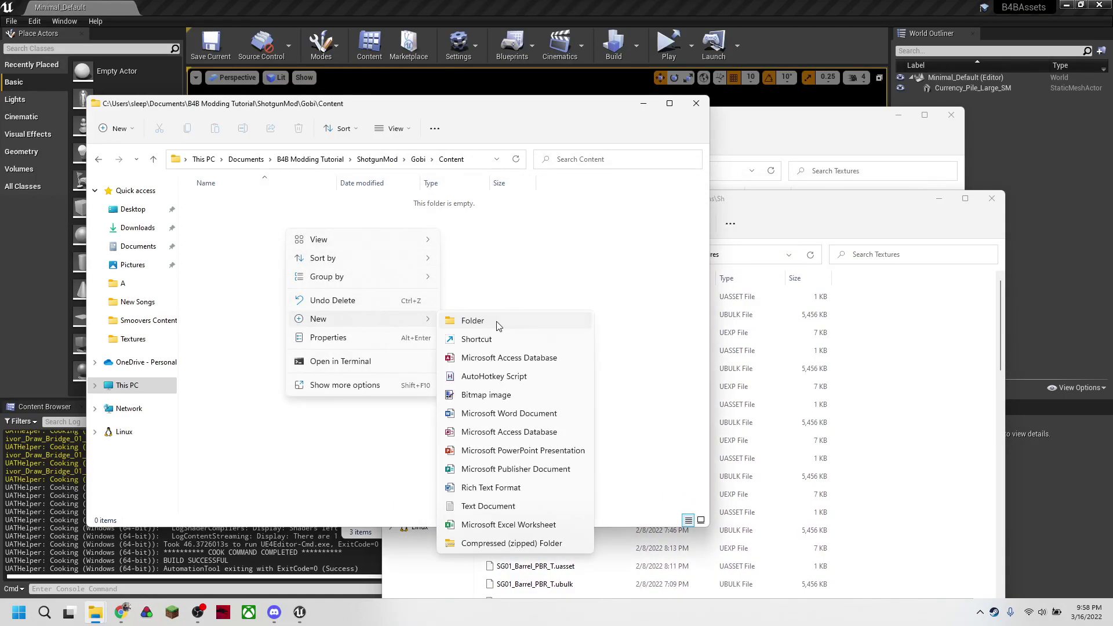
click(497, 323)
text(ItemsWeaponsShotgunSG01Textures)
key(Delete)
key(Return)
key(Return)
right_click(241, 241)
click(468, 325)
text(Weapons)
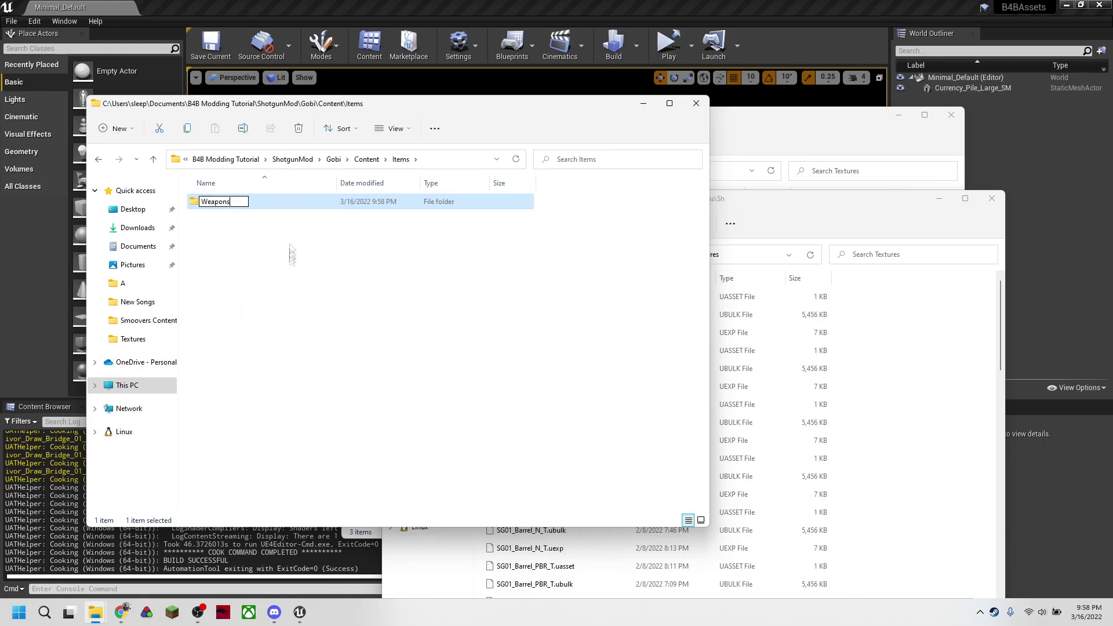
key(Return)
key(Return)
Add nested Shotgun, SG01 and Textures folders inside Weapons.
right_click(270, 235)
click(461, 324)
text(Shotgun)
key(Return)
key(Return)
right_click(259, 225)
mouse_move(325, 319)
click(458, 318)
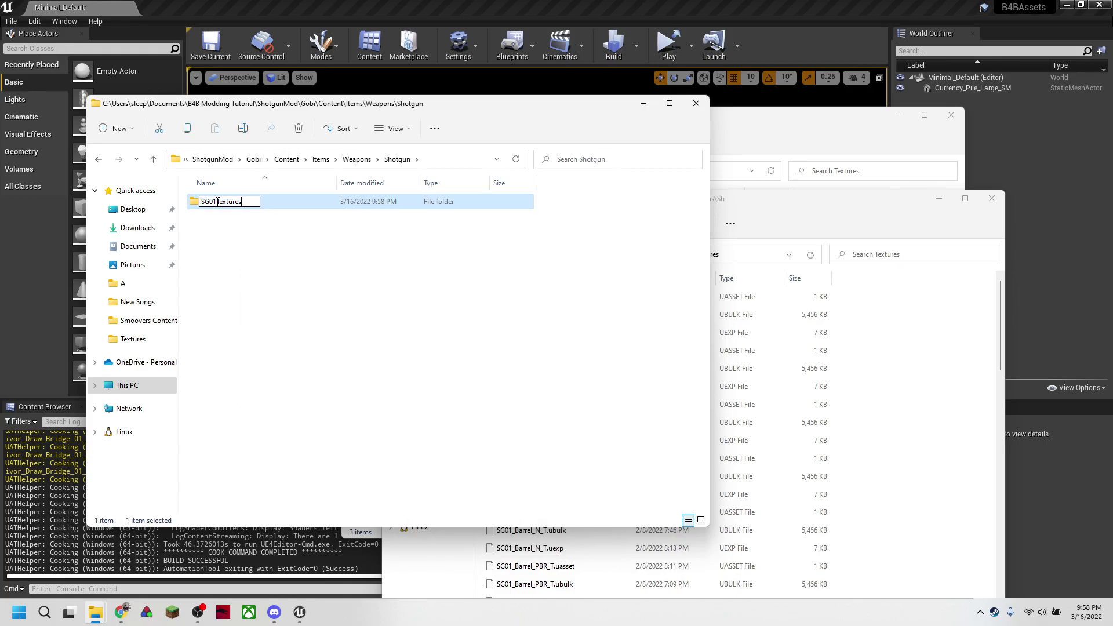
text(SG01)
key(Return)
key(Return)
right_click(268, 250)
mouse_move(301, 339)
click(458, 340)
text(Textures)
key(Return)
key(Return)
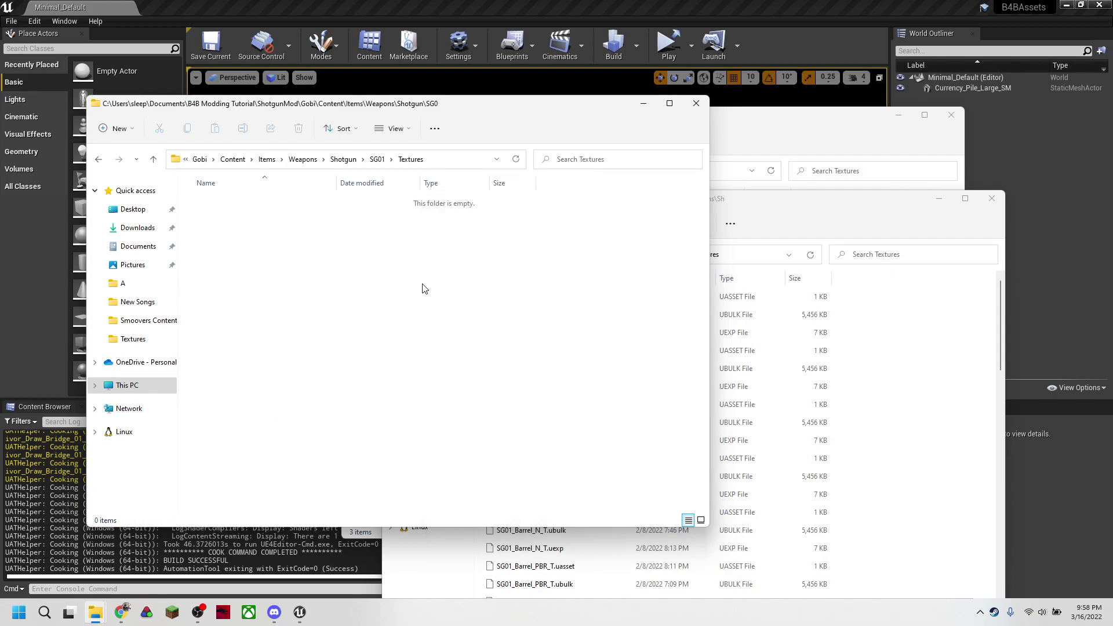
Copy the three cooked SG01_Receiver_BC_T files into the new Textures folder.
click(781, 130)
click(566, 299)
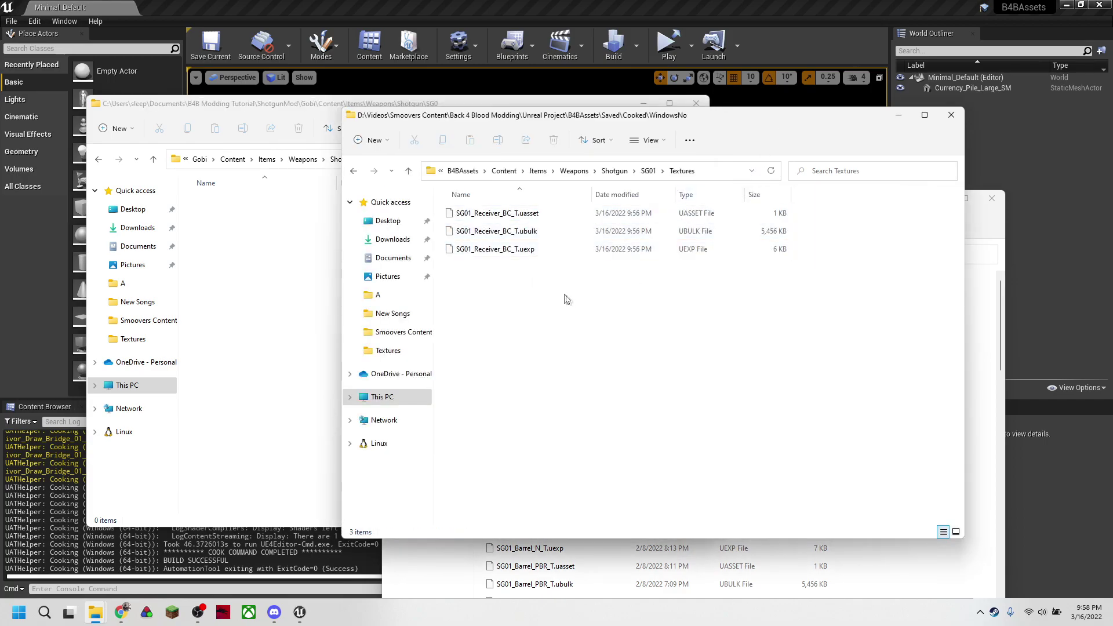
drag(547, 299, 269, 251)
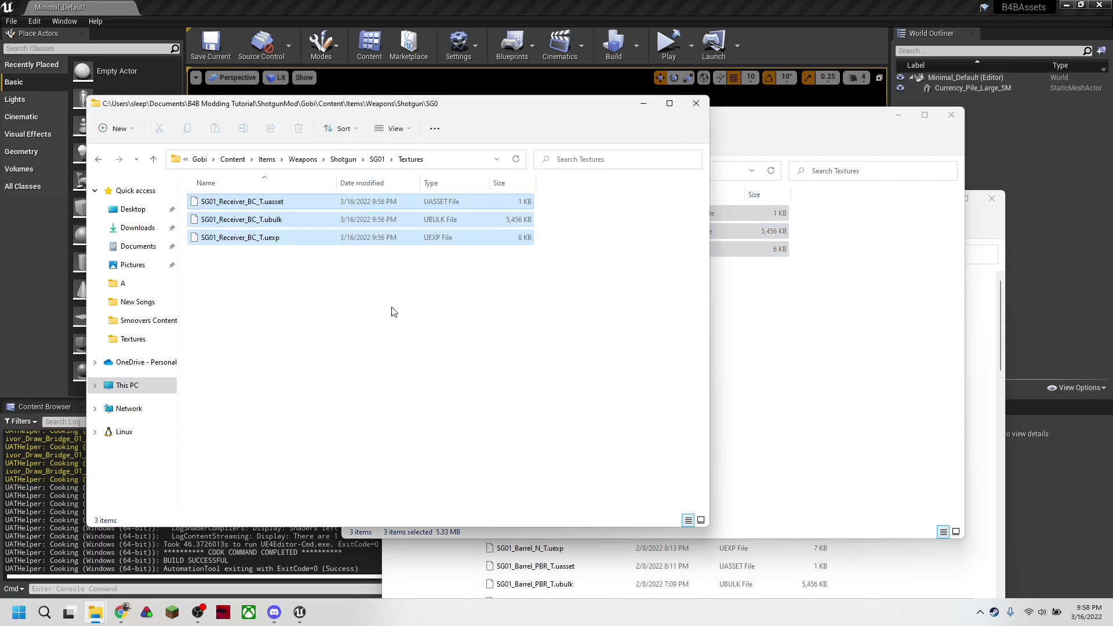
click(204, 165)
Pack ShotgunMod by dropping it onto unrealpak's uncompressed packing script.
click(328, 165)
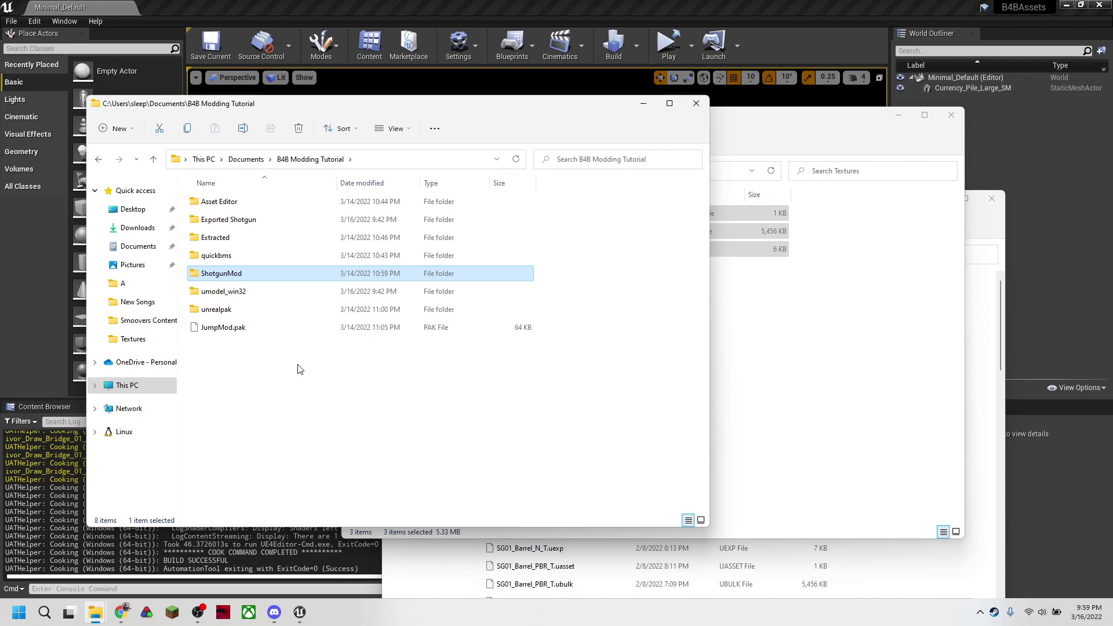
right_click(224, 311)
click(336, 365)
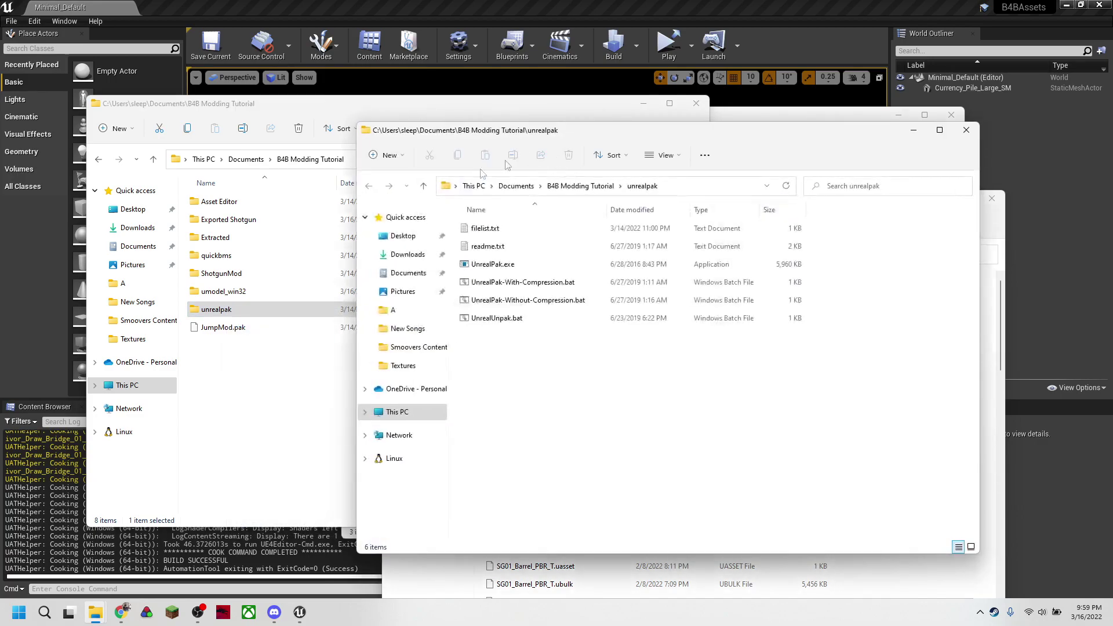
click(243, 274)
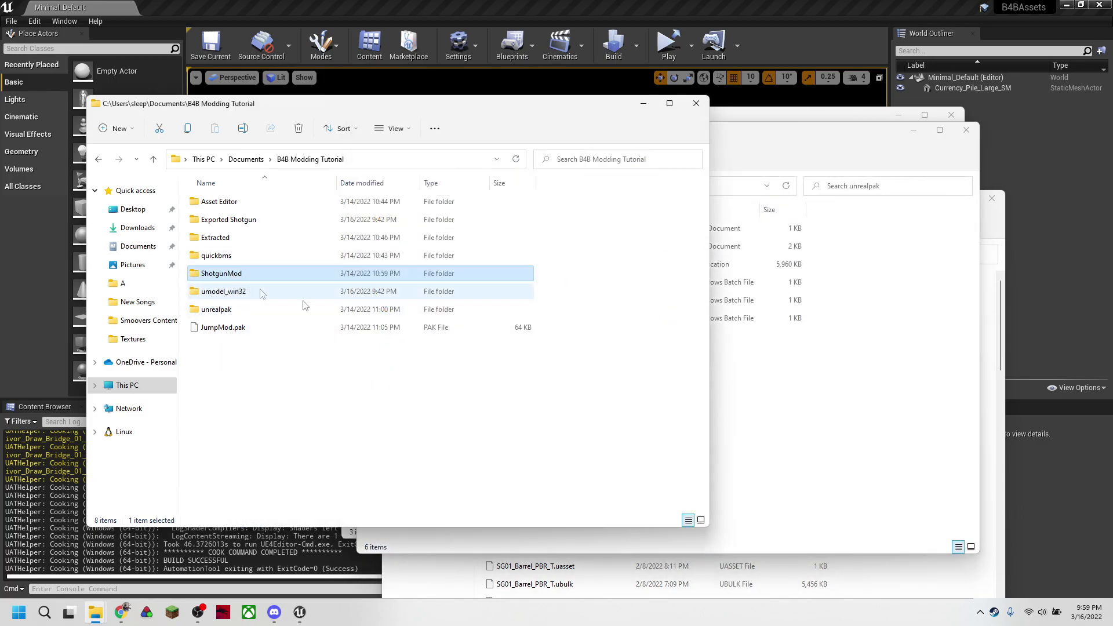
click(788, 406)
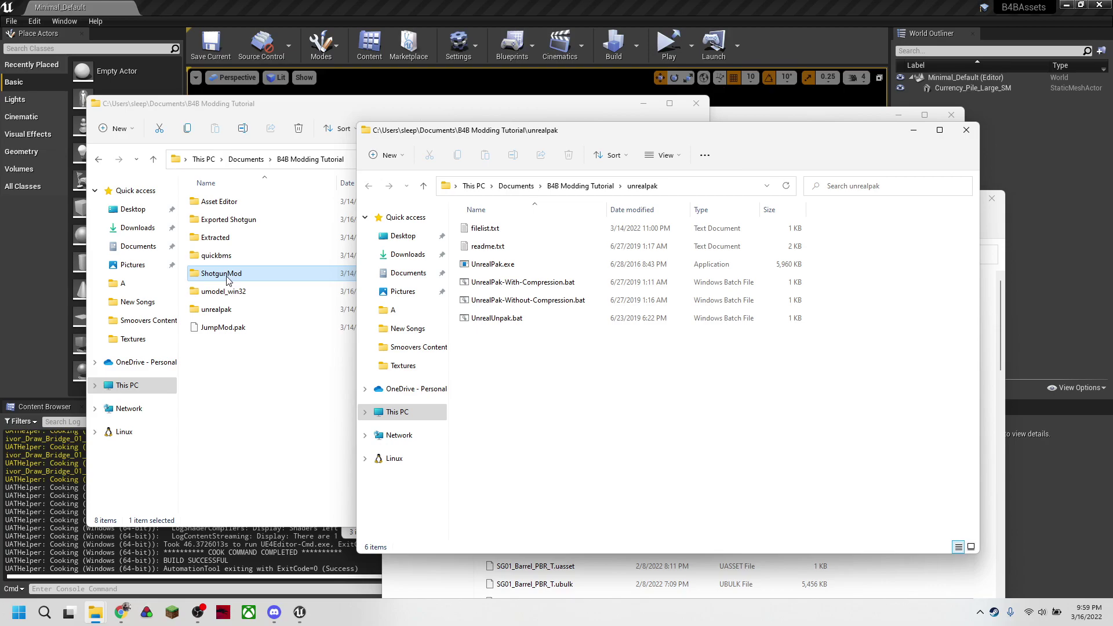
drag(226, 281, 557, 307)
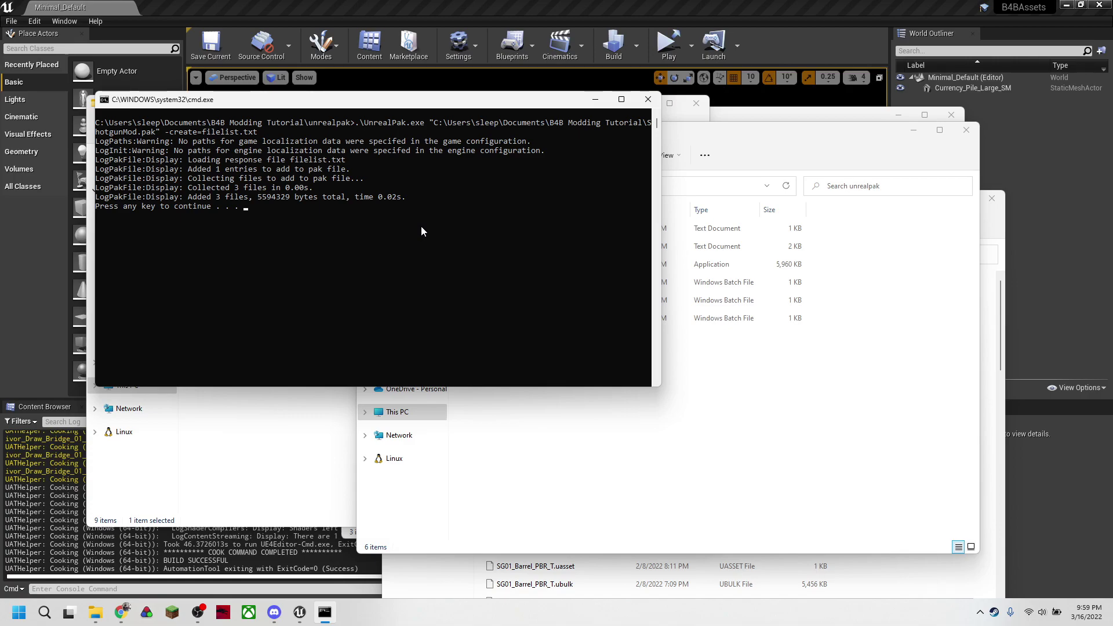
key(Return)
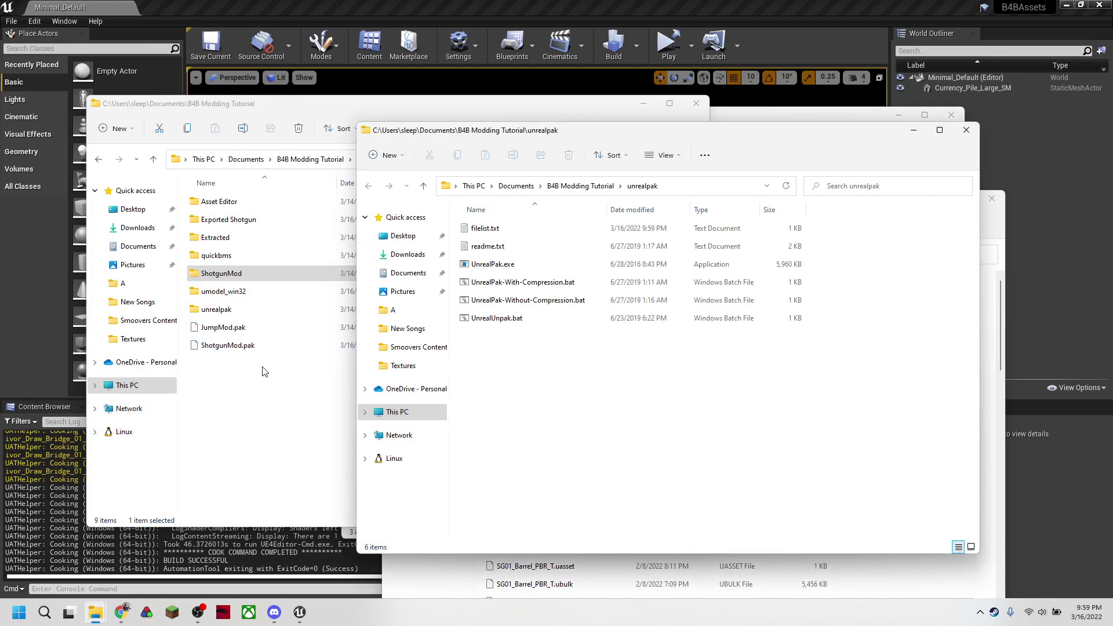
Check the new 5,464 KB ShotgunMod.pak in the B4B Modding Tutorial folder.
click(262, 371)
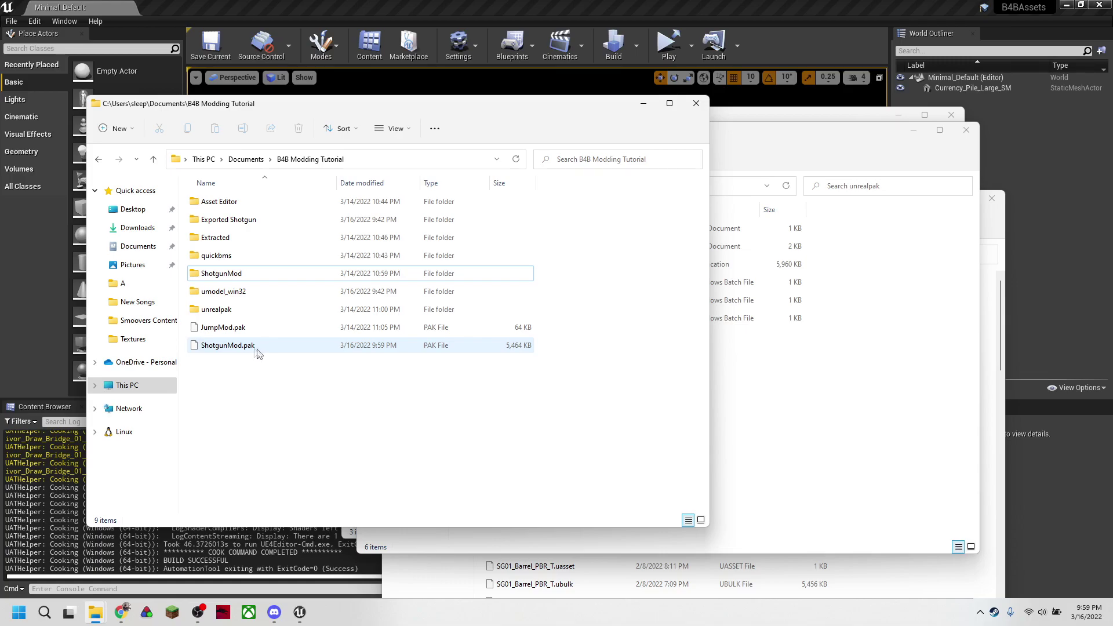
click(254, 350)
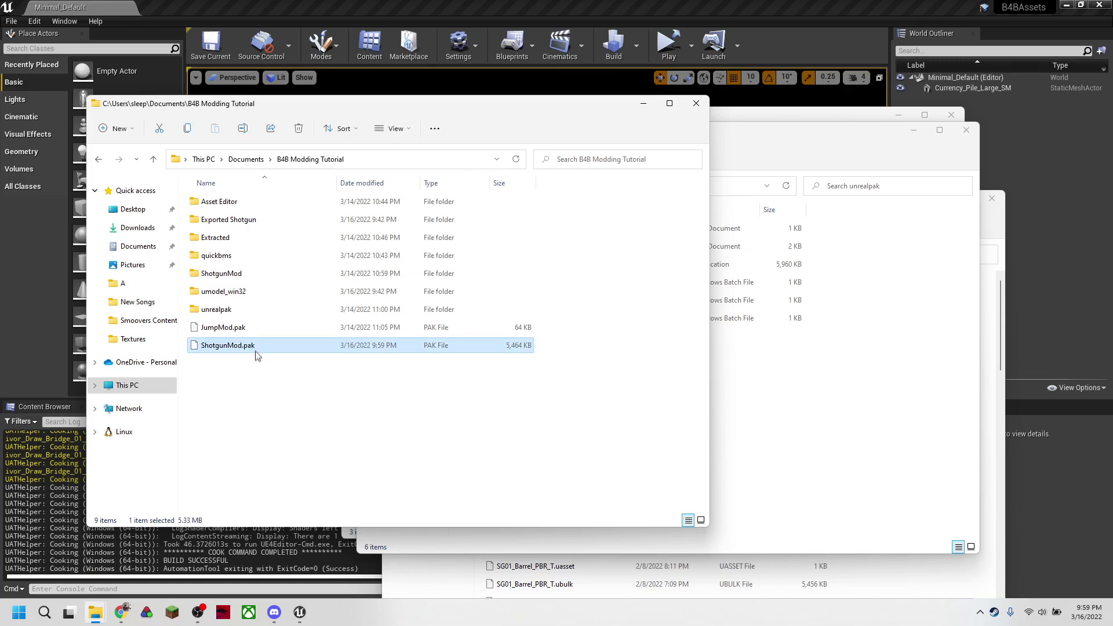
click(362, 395)
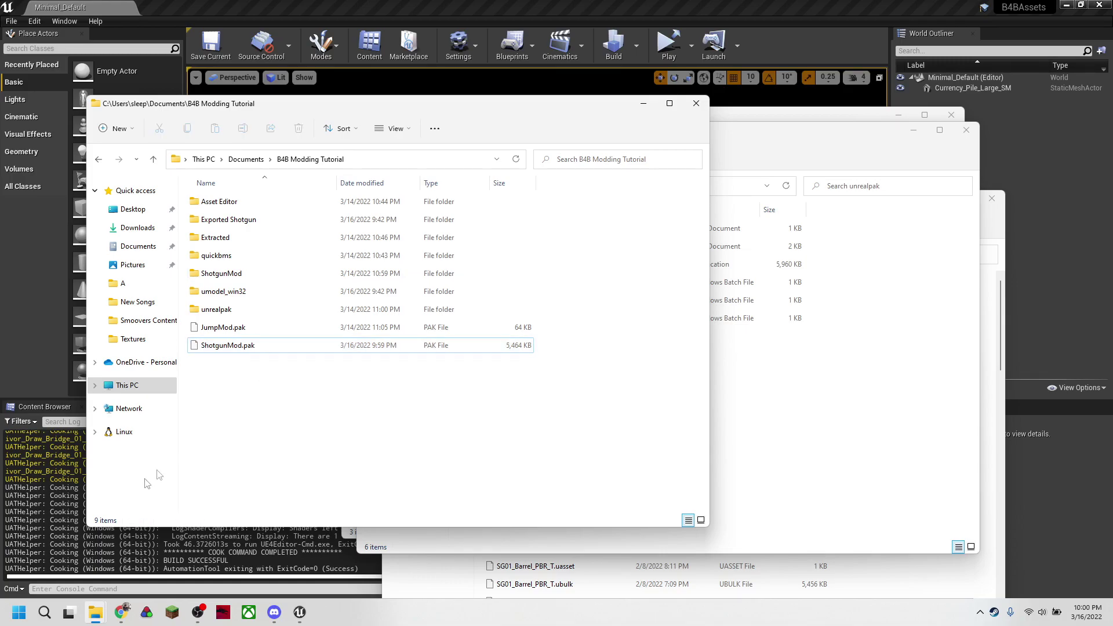
Launch HxD with ShotgunMod.pak and scroll to the end of the file.
click(44, 612)
text(hxd)
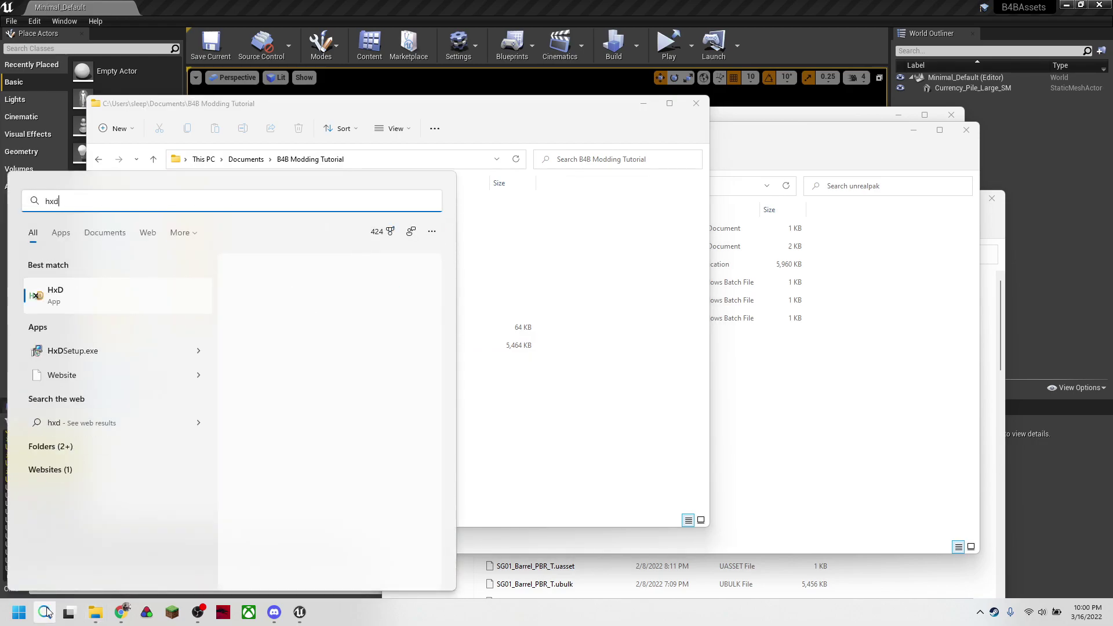
key(Return)
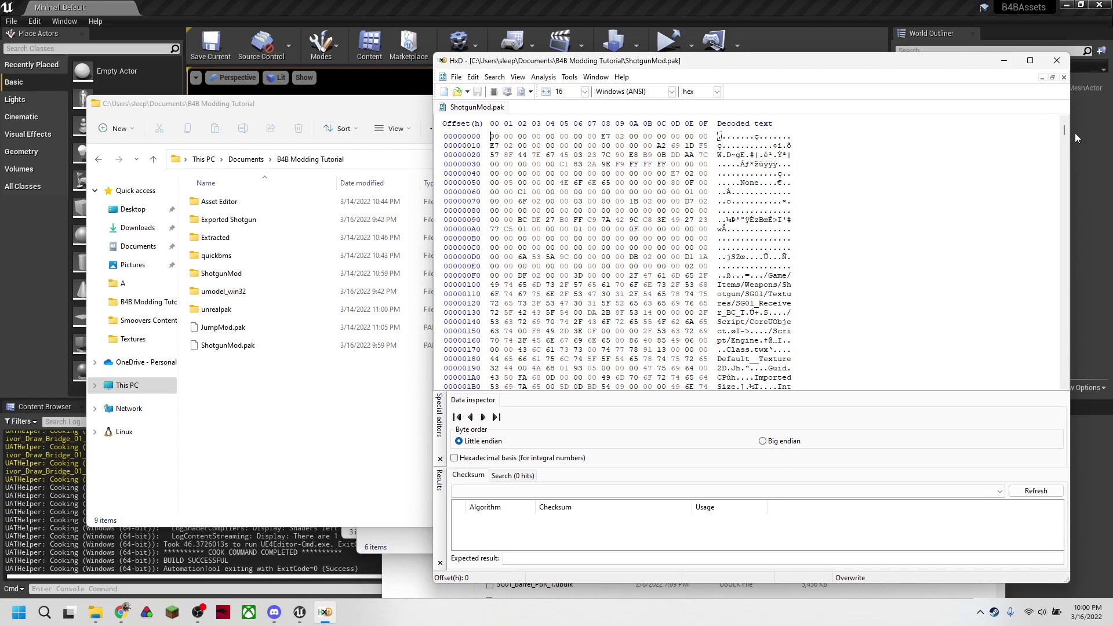
drag(1067, 132, 1064, 376)
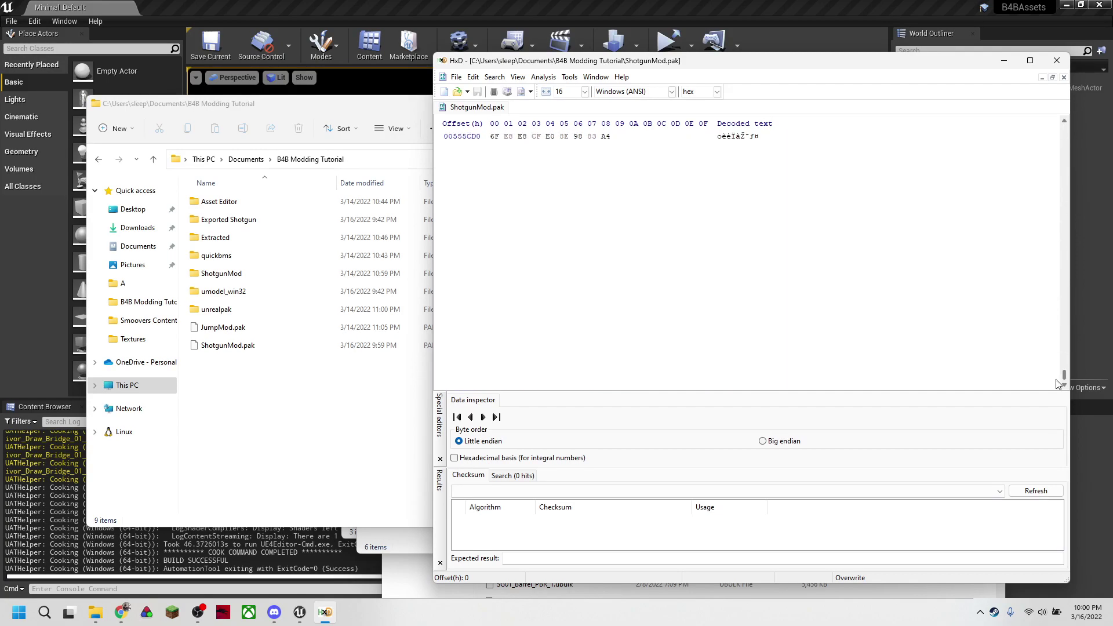
scroll(633, 256, up, 3)
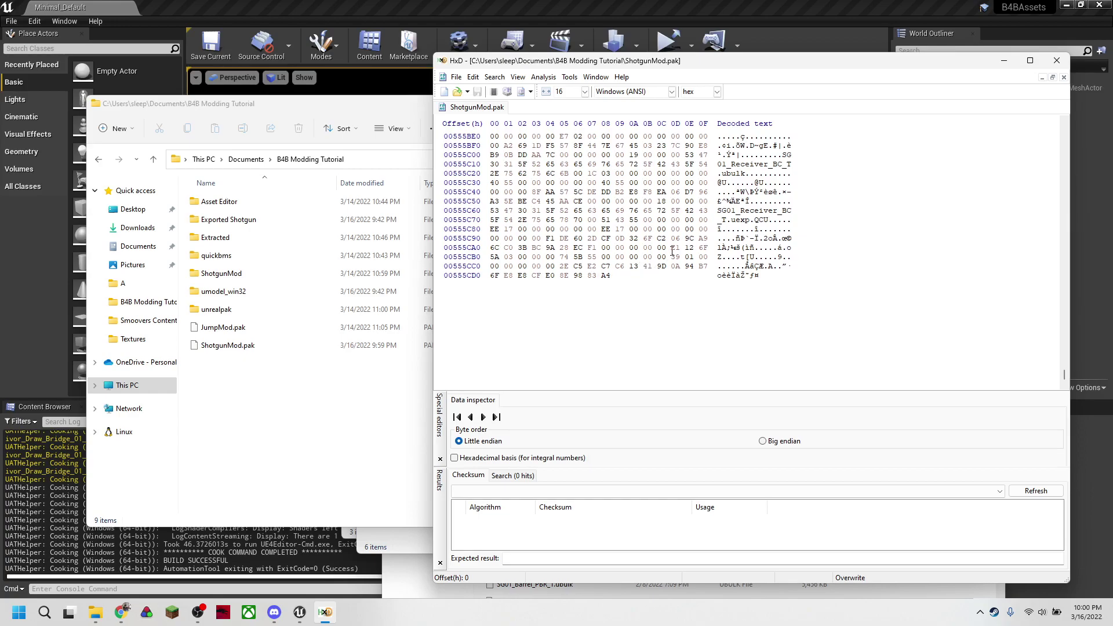
Paste-insert the copied bytes over the marked bytes near the end and save.
drag(673, 250, 513, 256)
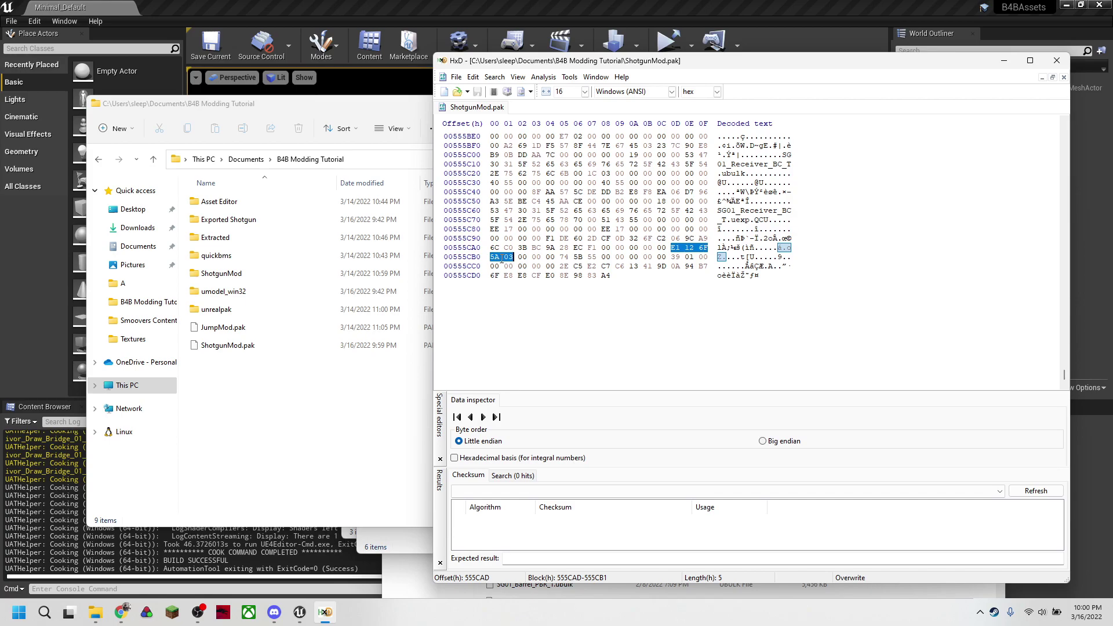
right_click(507, 259)
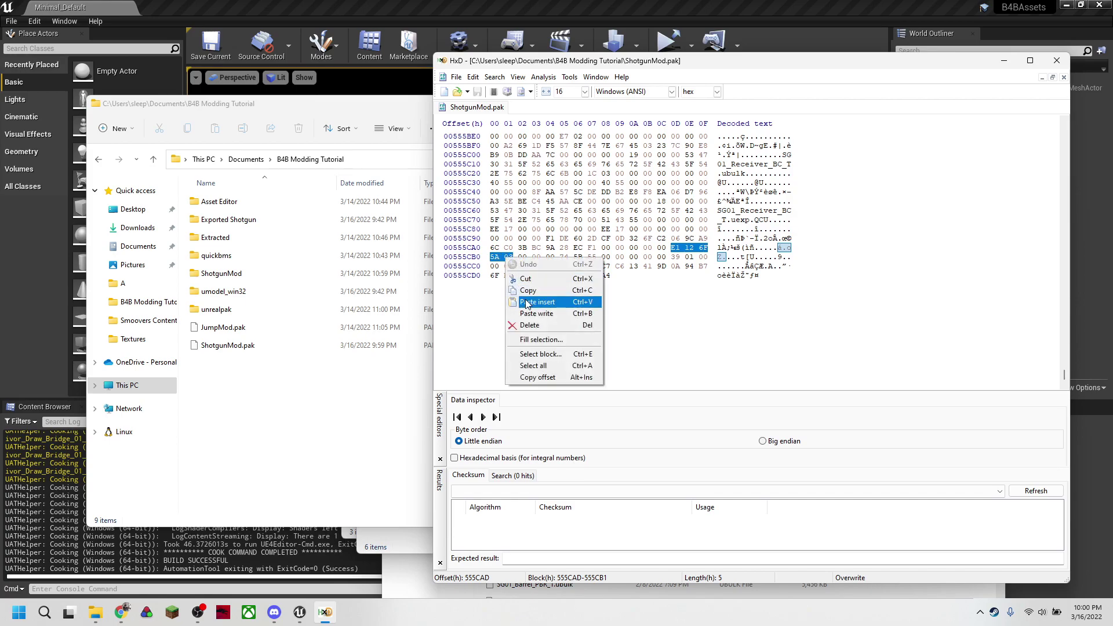
click(526, 302)
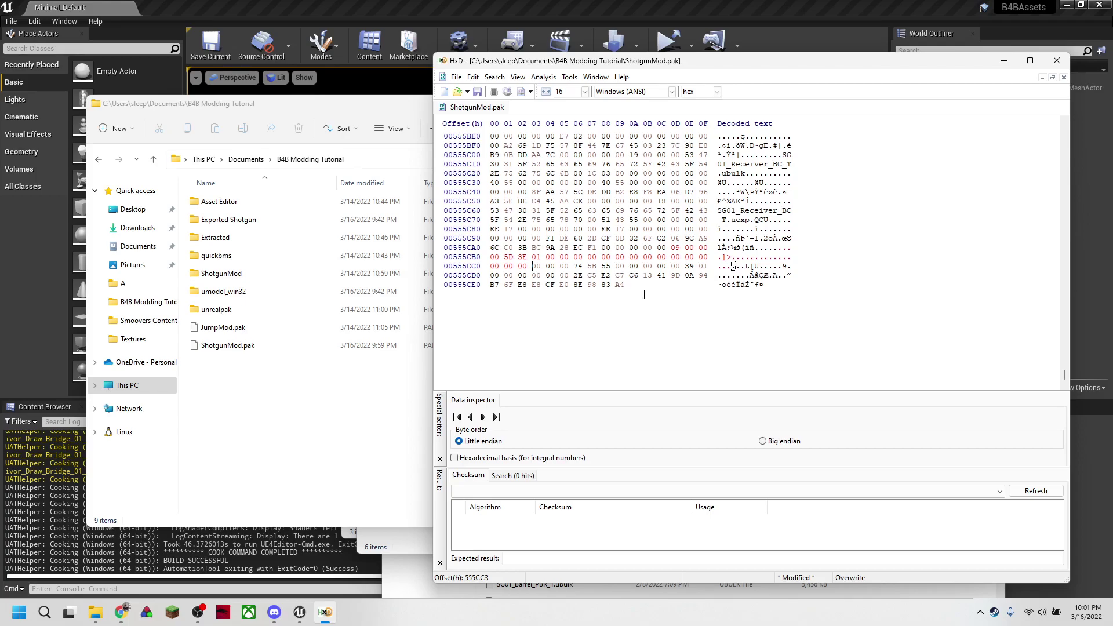
key(ctrl+s)
click(346, 395)
Delete the ShotgunMod.pak.bak backup file.
click(251, 348)
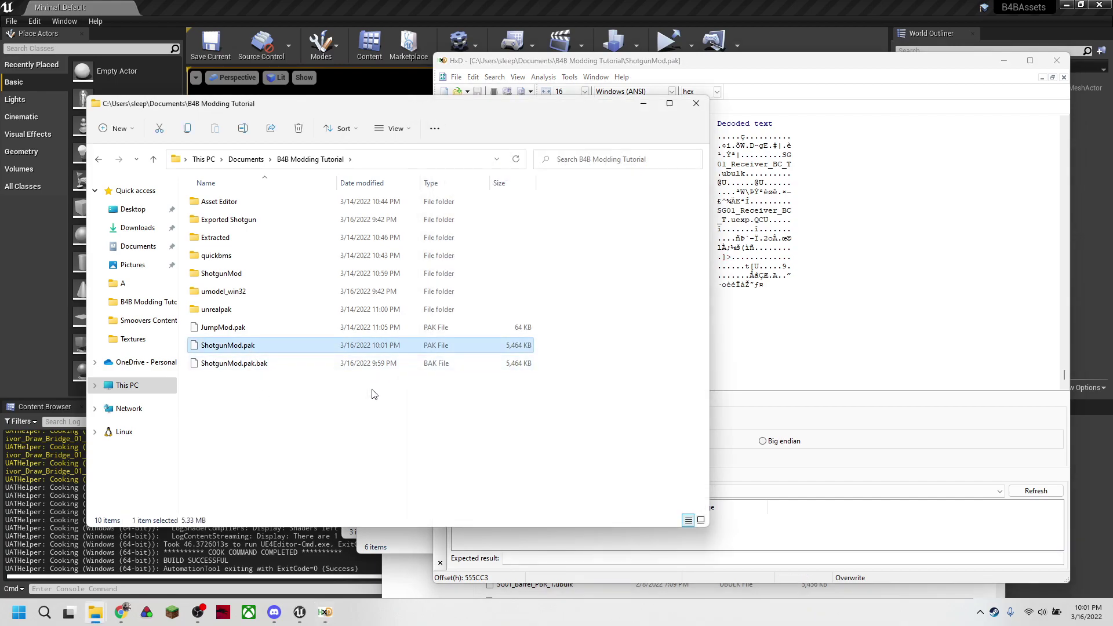
click(255, 366)
key(Delete)
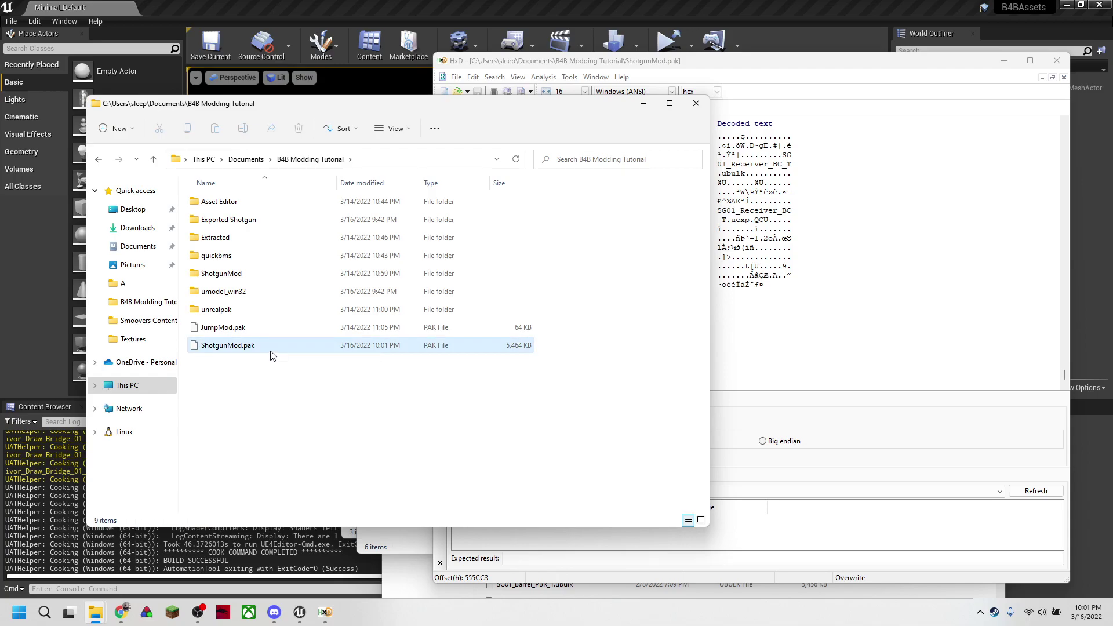
Copy ShotgunMod.pak into Back 4 Blood's Paks folder and rename it ShotgunMod_P.pak.
click(270, 348)
click(100, 620)
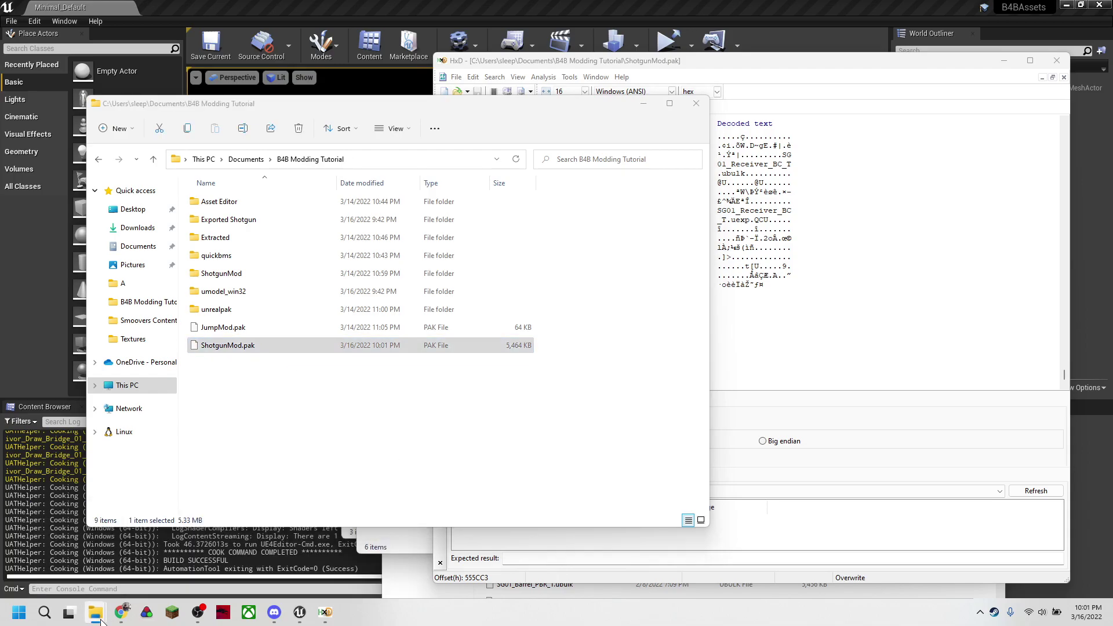
right_click(101, 620)
click(87, 548)
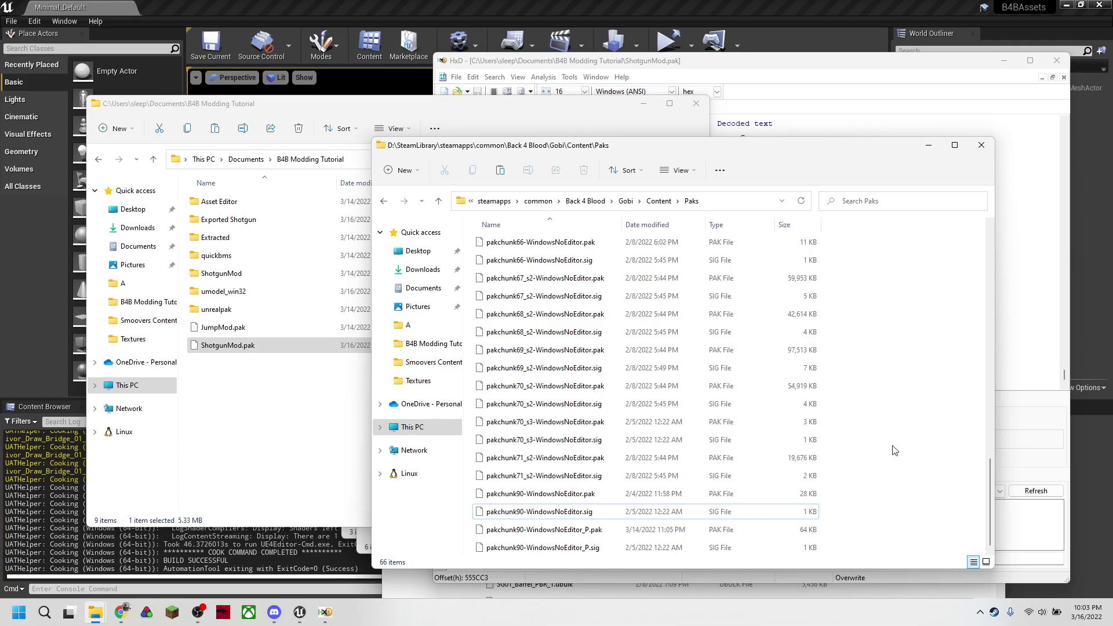
click(276, 349)
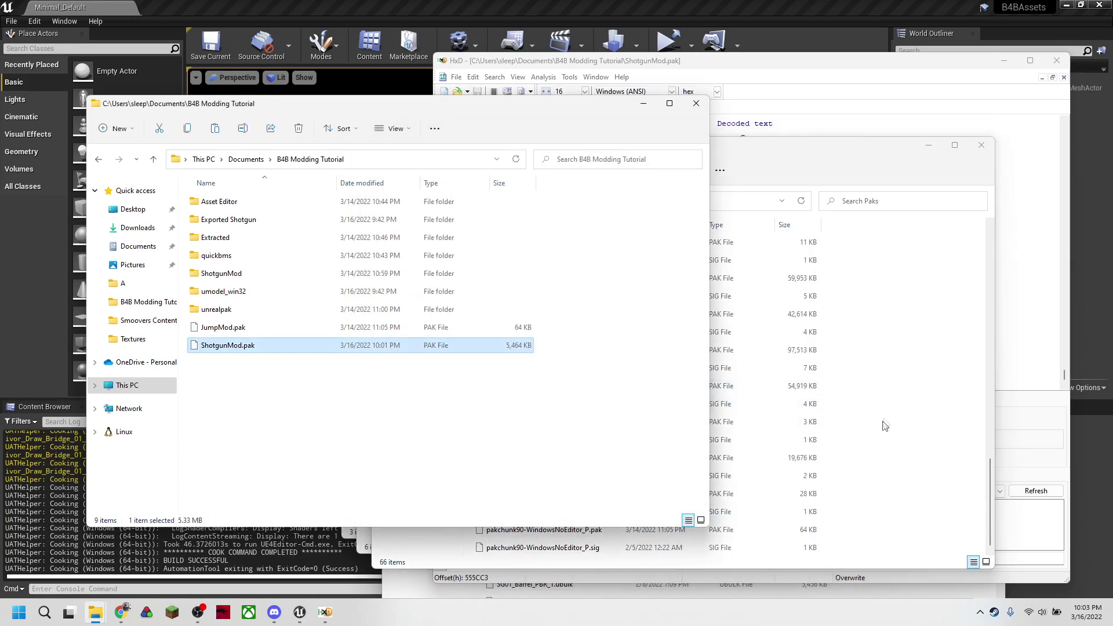
click(874, 445)
key(ctrl+v)
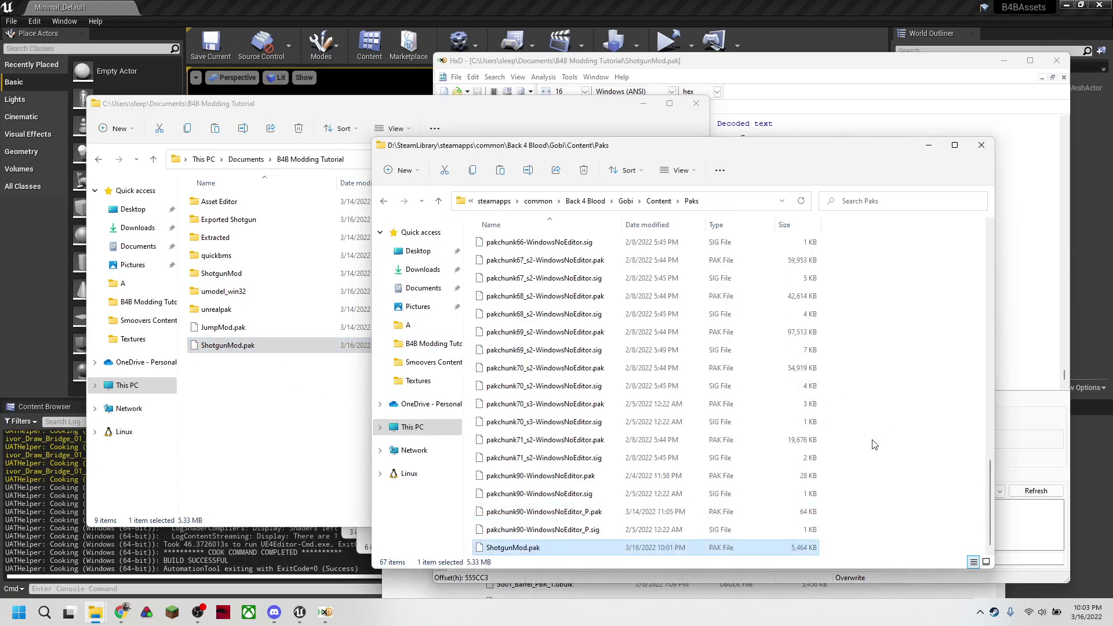
right_click(649, 547)
click(684, 527)
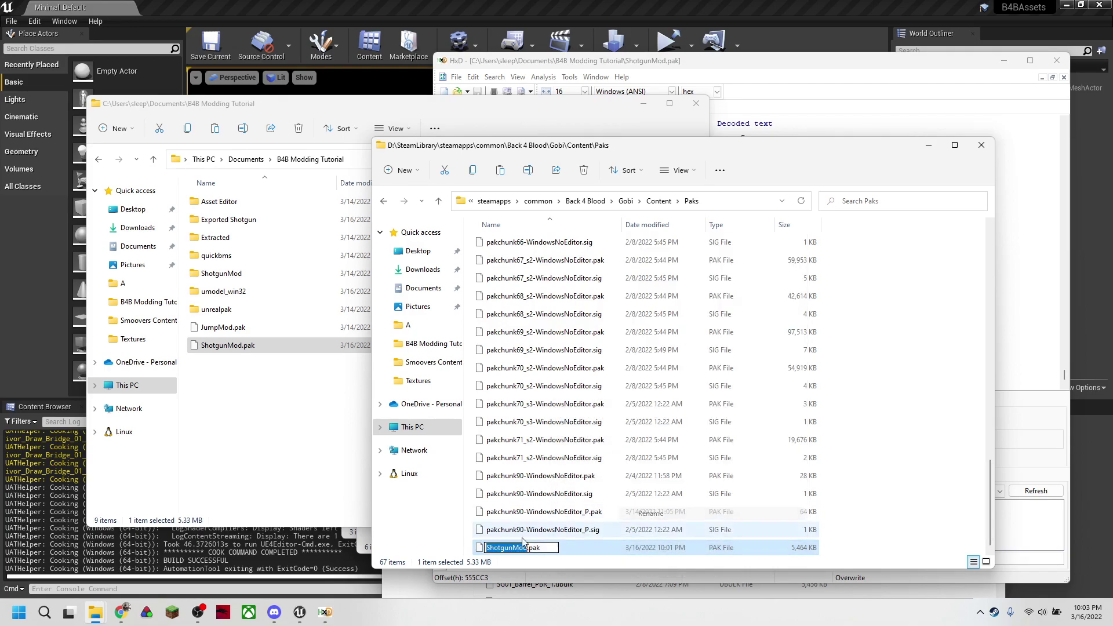
click(526, 548)
text(_P)
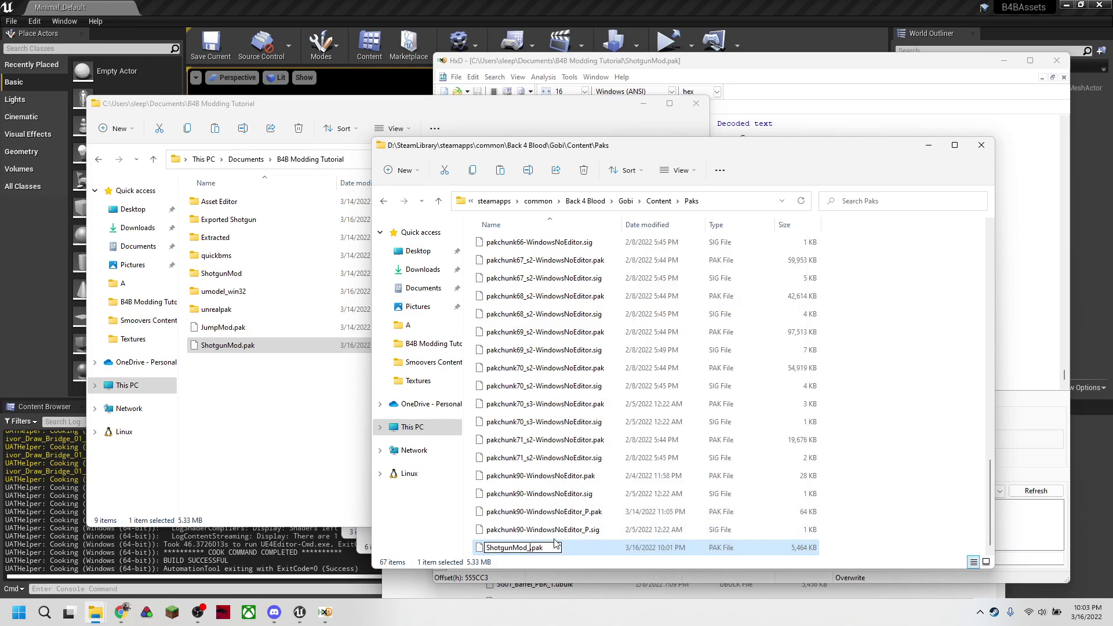
key(Return)
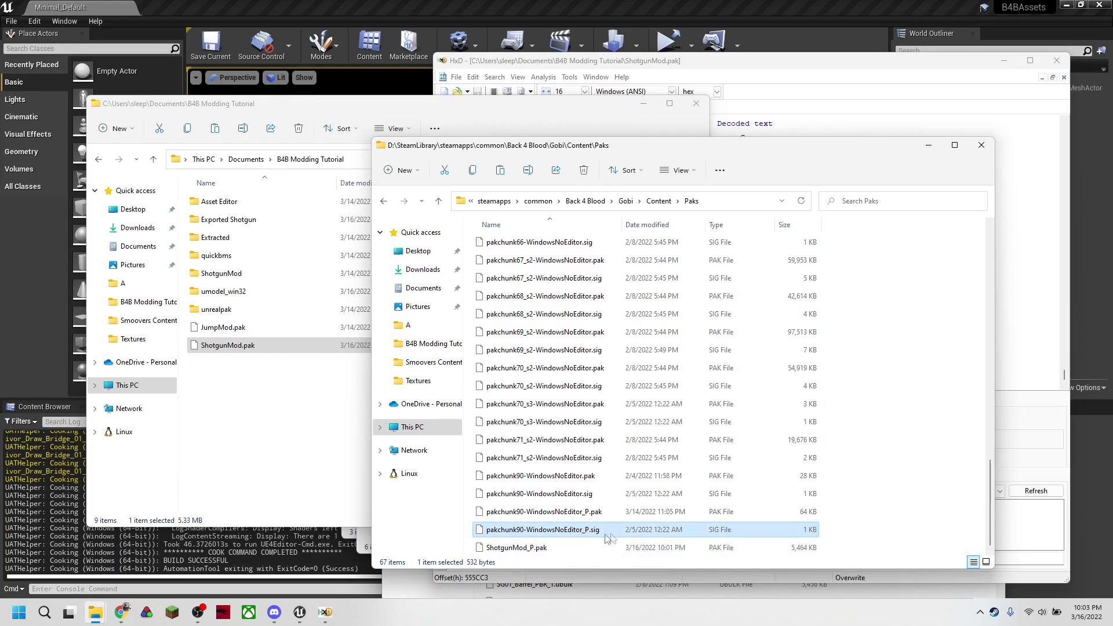
Duplicate the pakchunk90-WindowsNoEditor_P.sig file as ShotgunMod_P.sig.
click(884, 522)
key(ctrl+v)
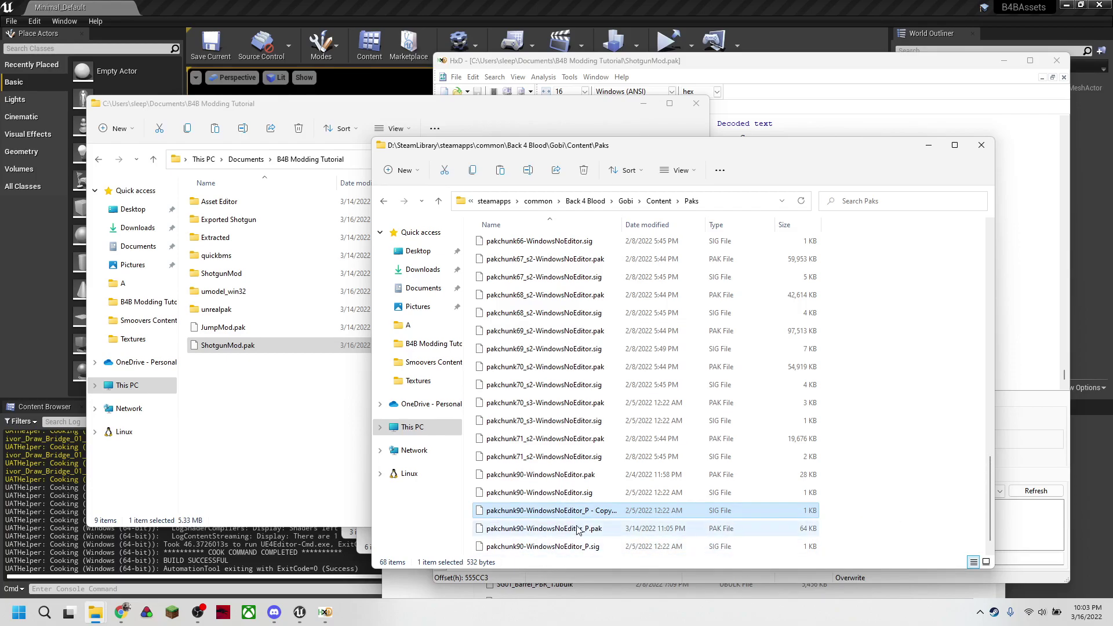
scroll(576, 541, down, 1)
right_click(623, 545)
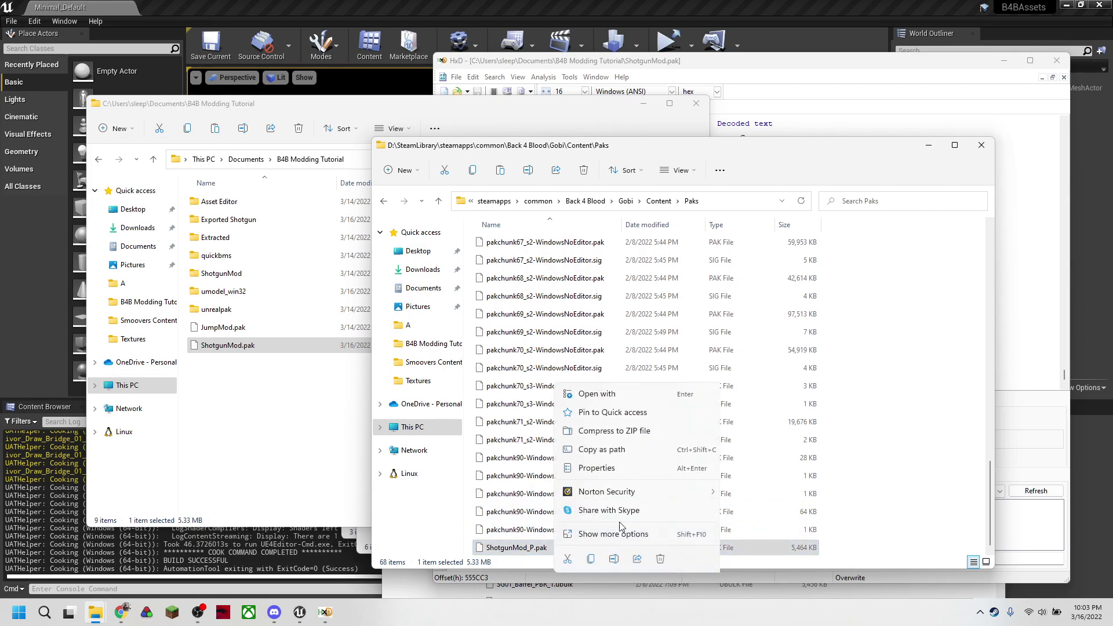
click(645, 524)
key(Escape)
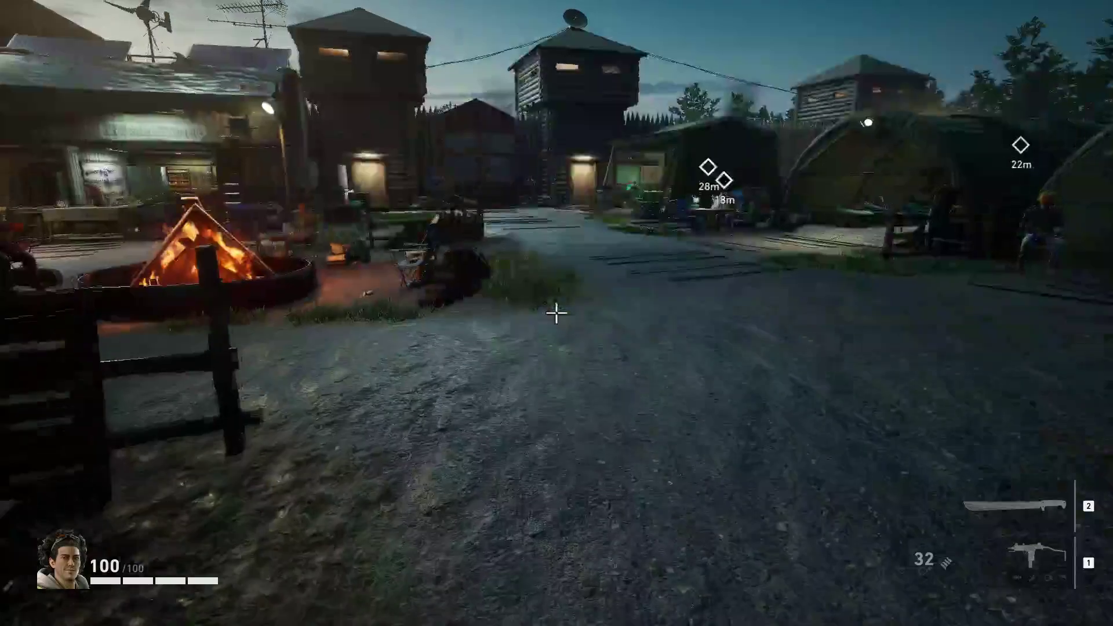
Sprint across the camp and through the red building into the weapons shed.
key(shift+w)
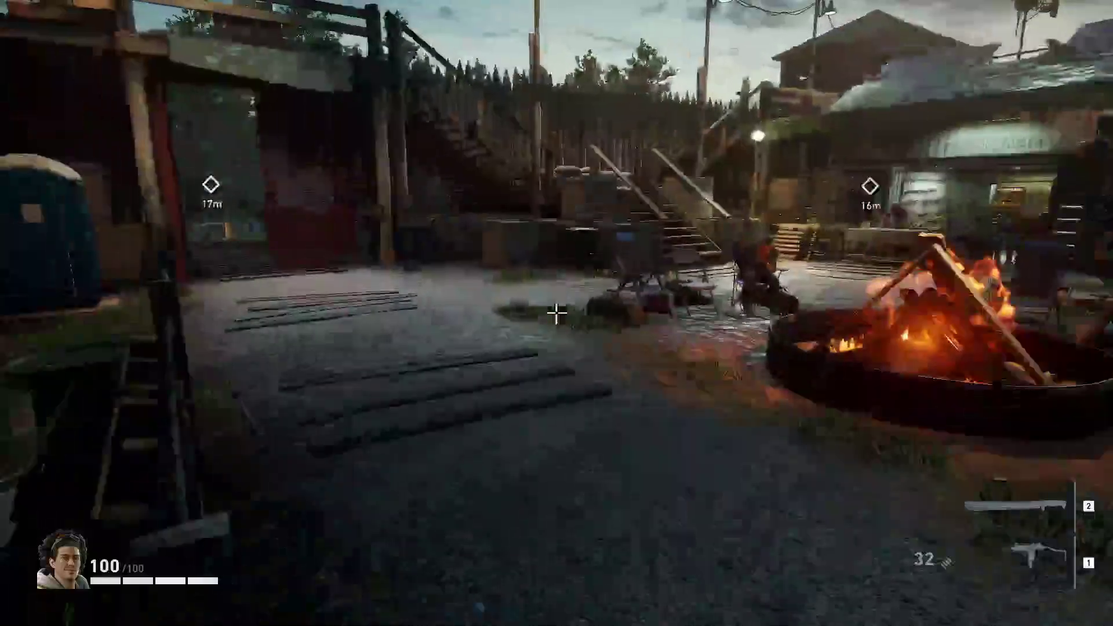
key(shift+w)
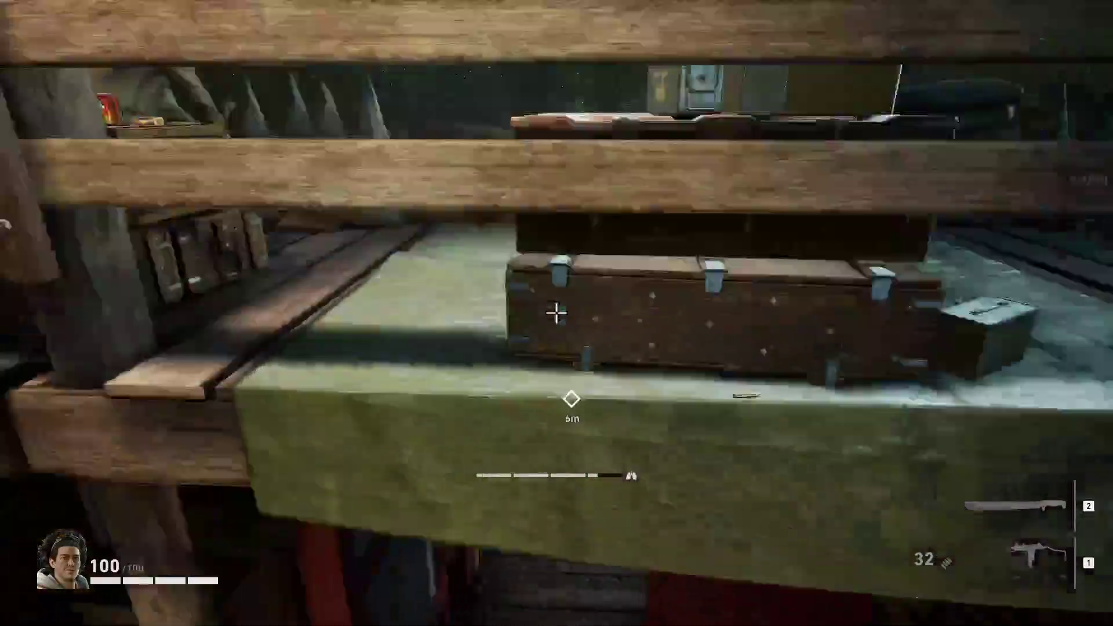
key(w)
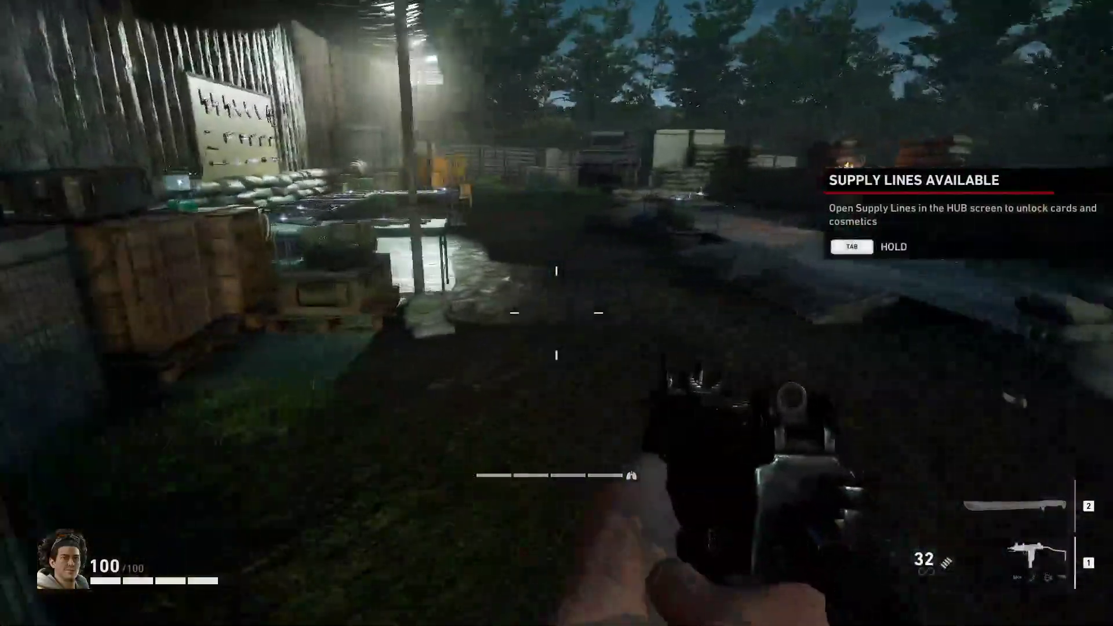
Pick up the yellow-receiver 870 Express with V and walk toward the stockade gate.
key(w)
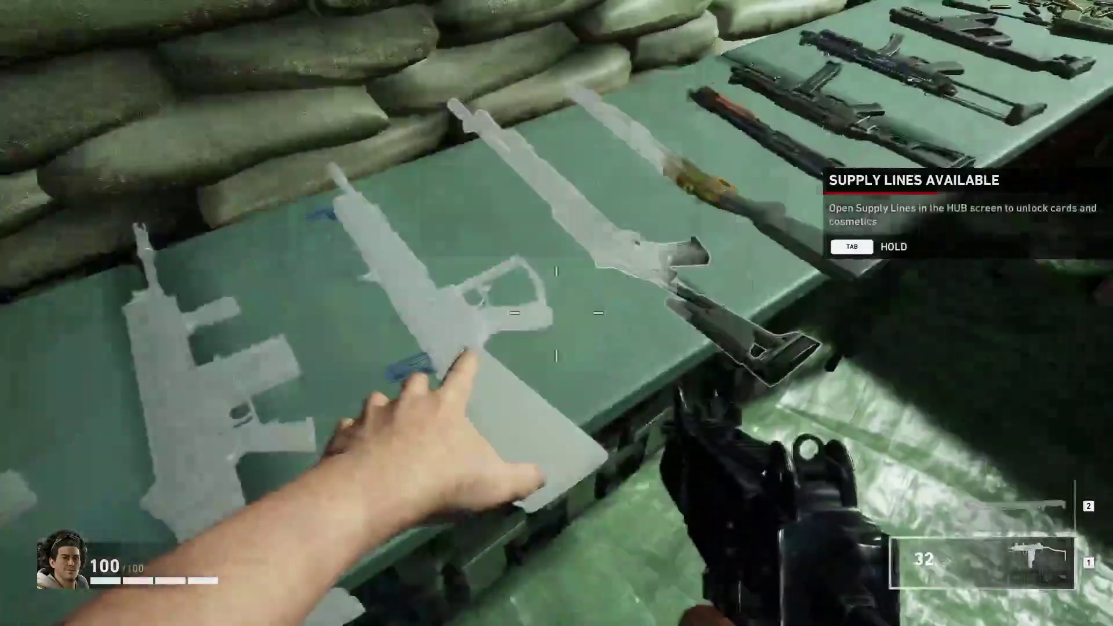
key(v)
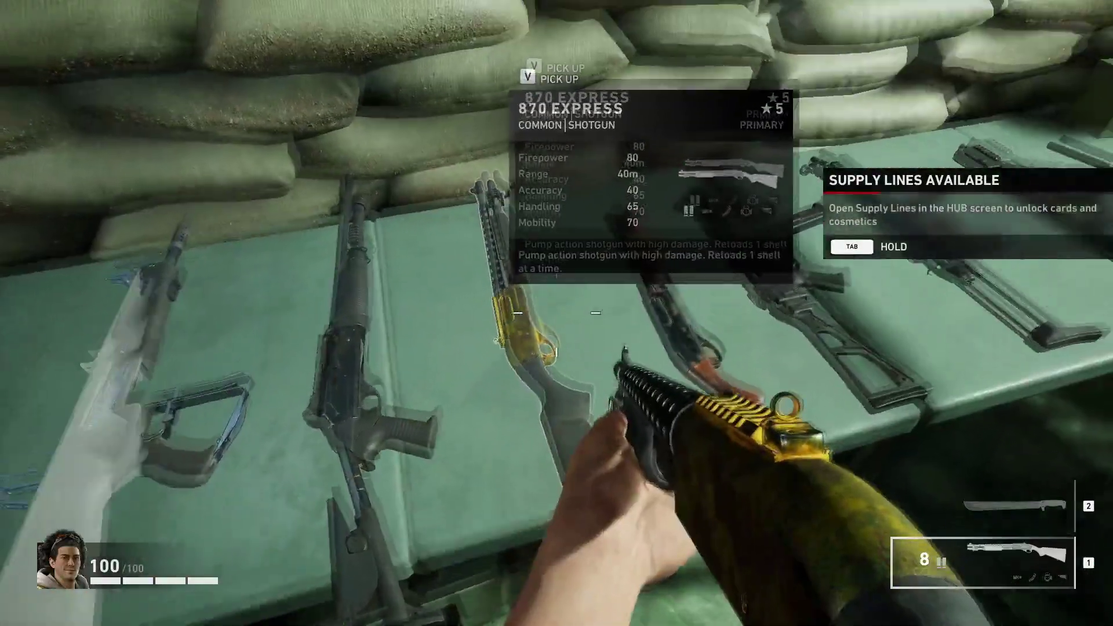
key(w)
key(w)
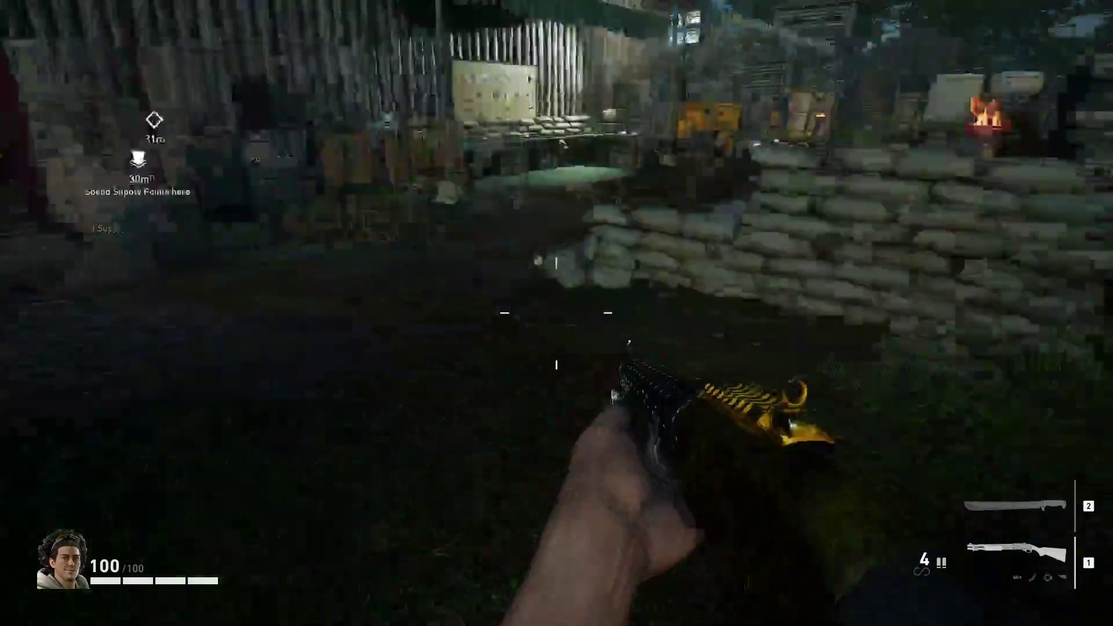
mouse_move(556, 313)
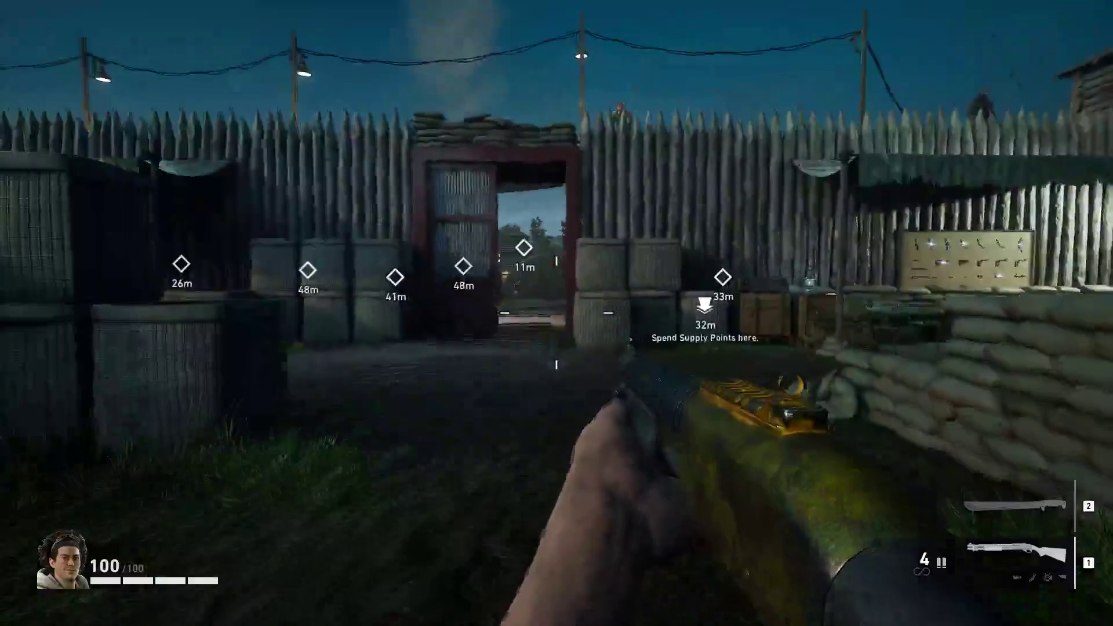
key(w)
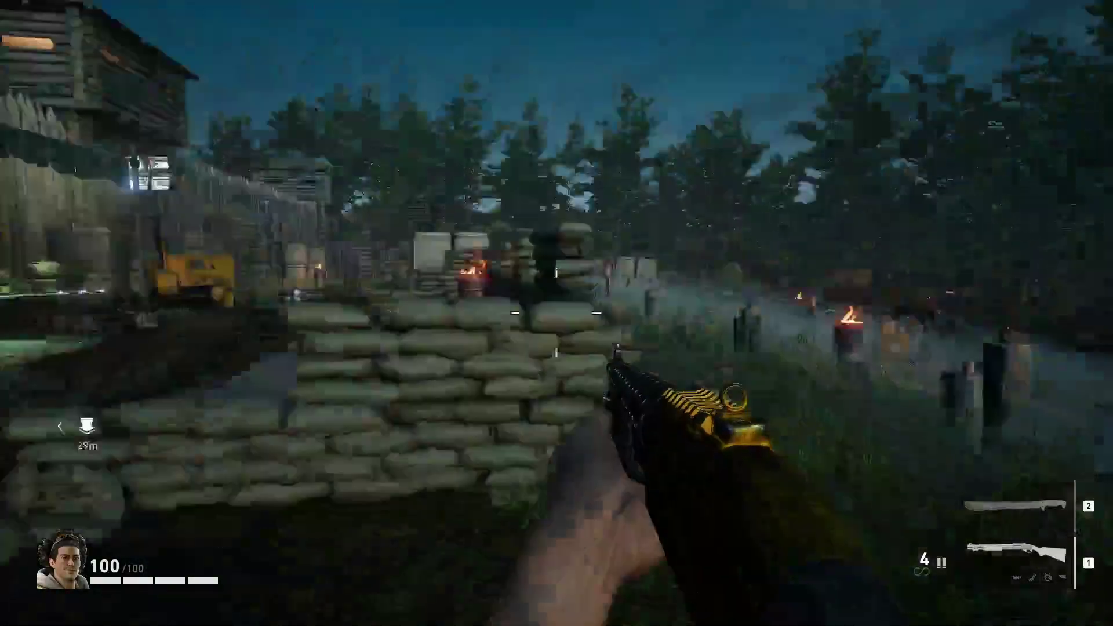